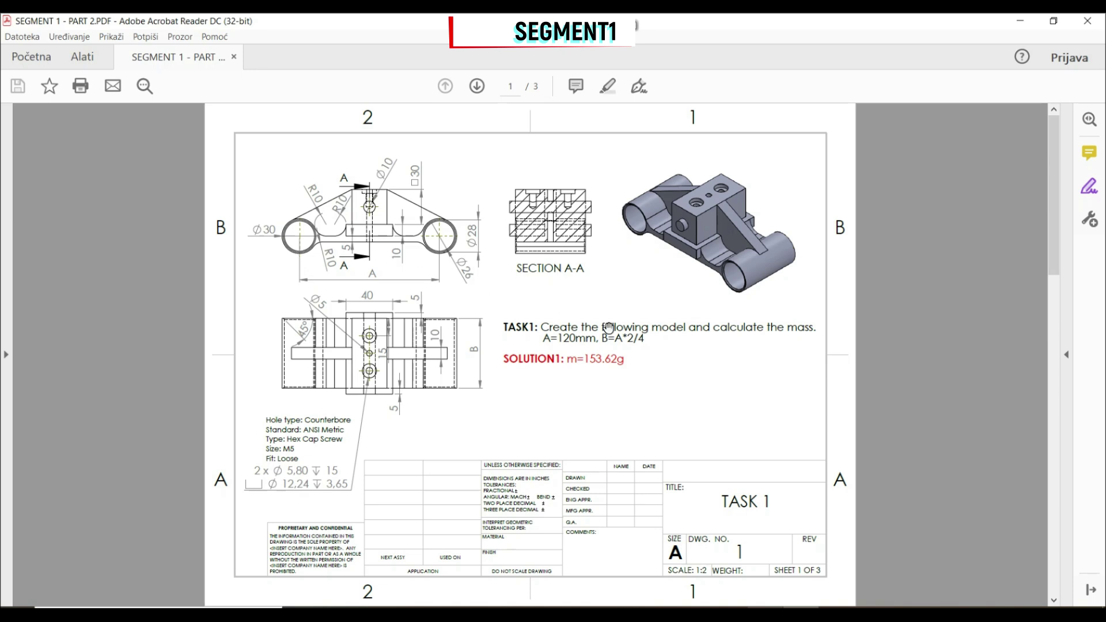
Review the three task sheets in the PDF for the part's dimensions and the A and B values of each variant
scroll(608, 327, down, 1)
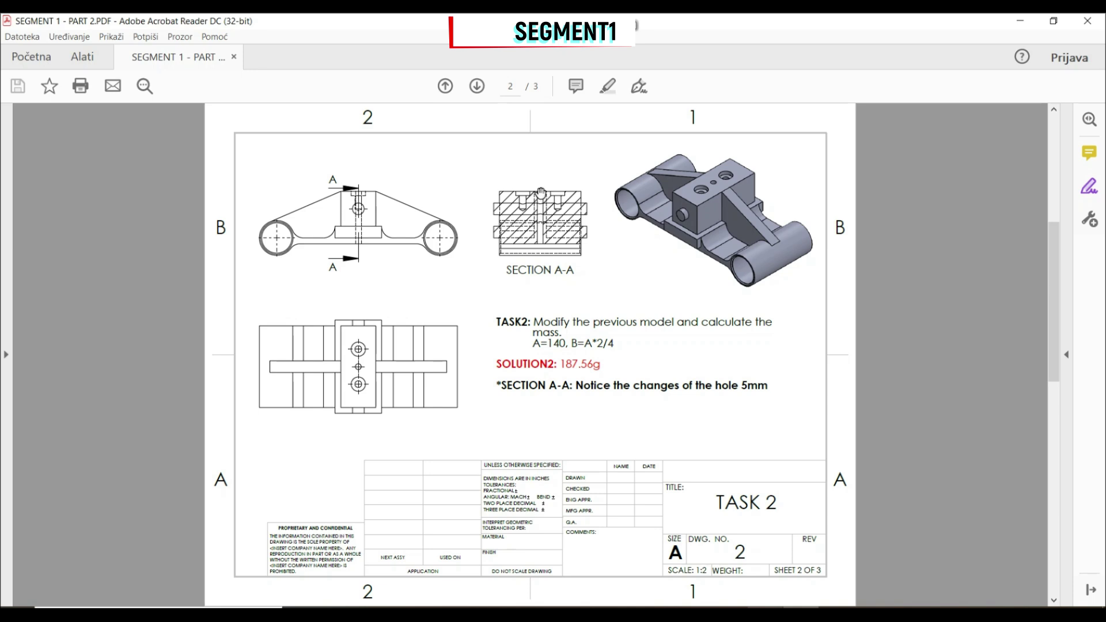
scroll(535, 269, down, 1)
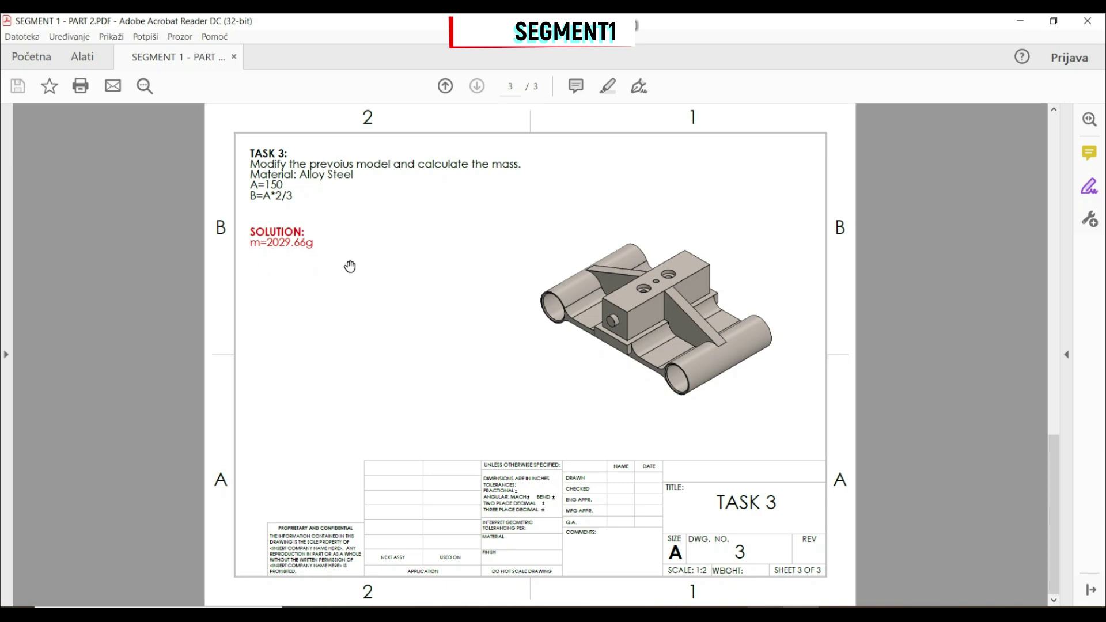
scroll(737, 383, up, 10)
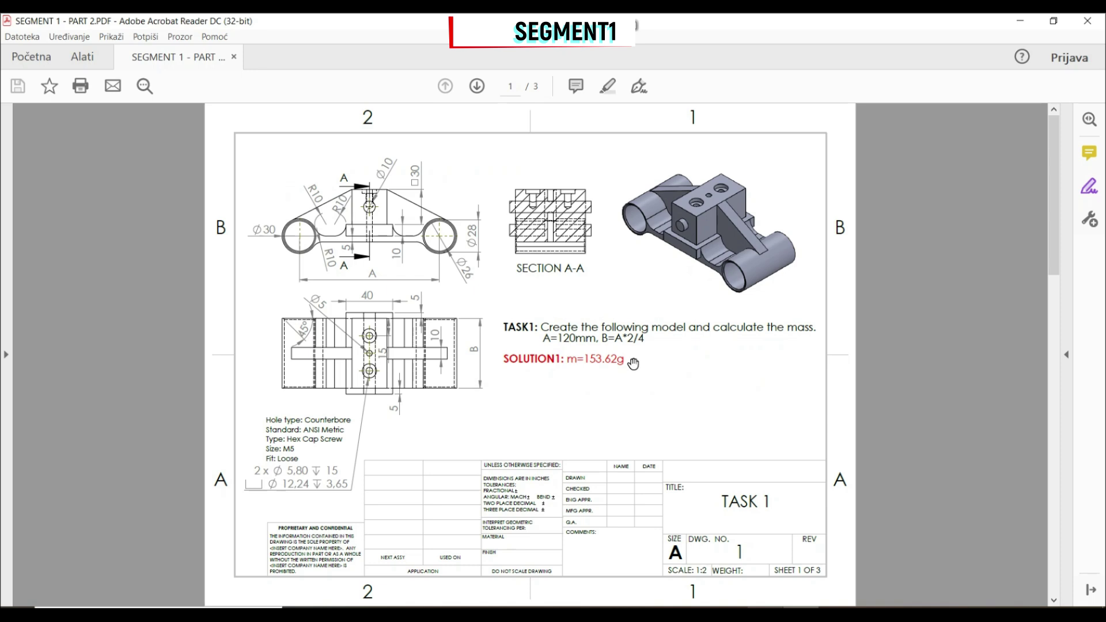
Switch to SOLIDWORKS and add a global variable A equal to 120 in the part's equations
key(alt+Tab)
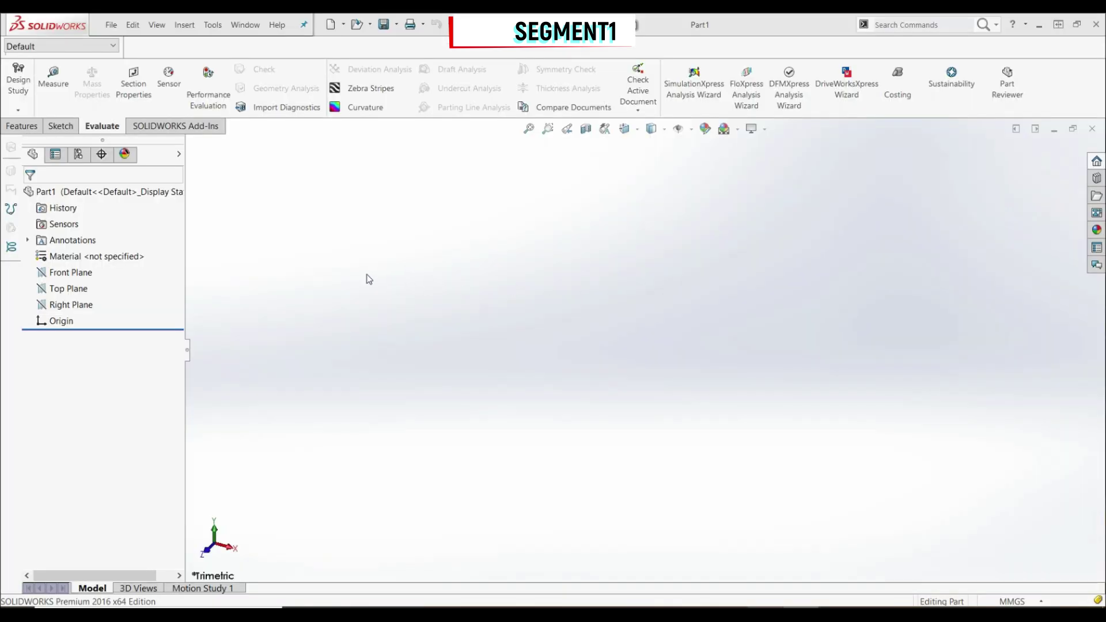
click(212, 24)
click(245, 439)
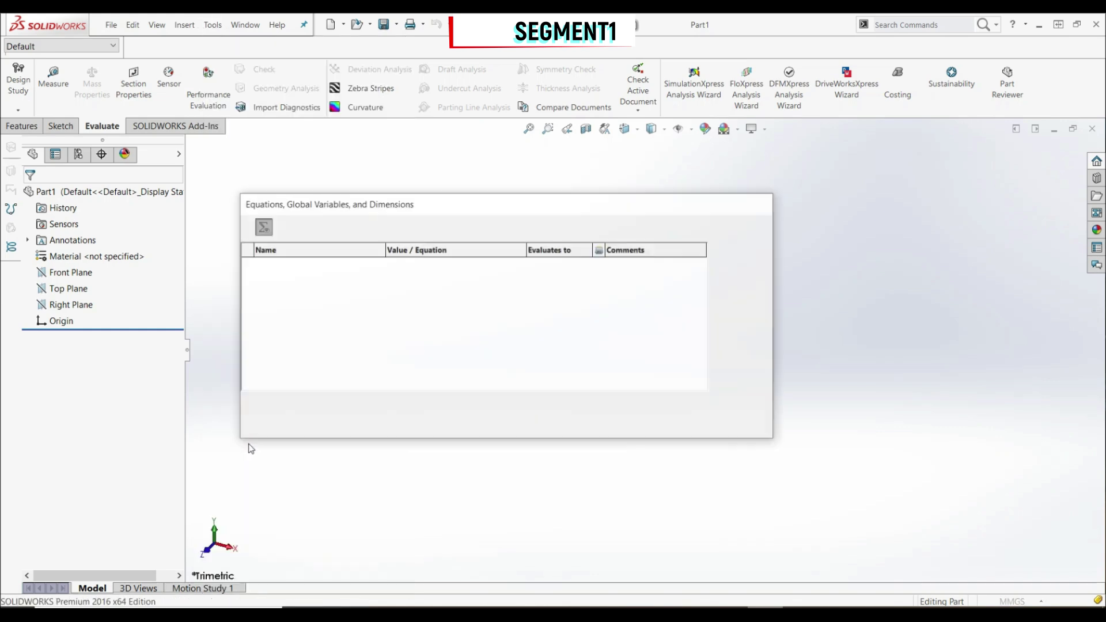
click(359, 277)
text(A)
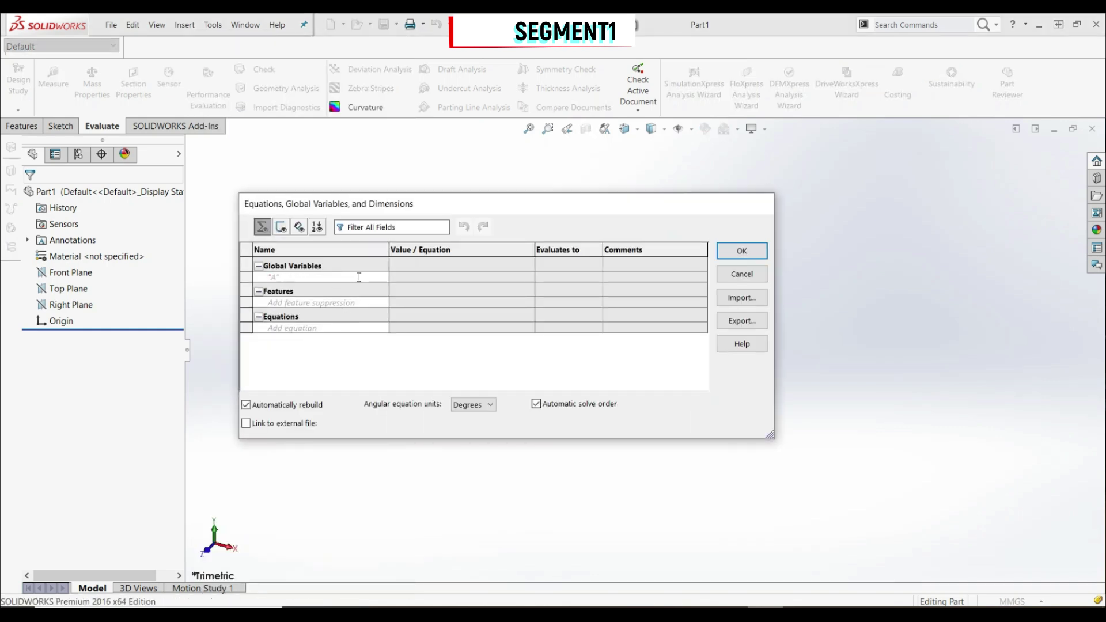
key(Tab)
text(120)
key(Return)
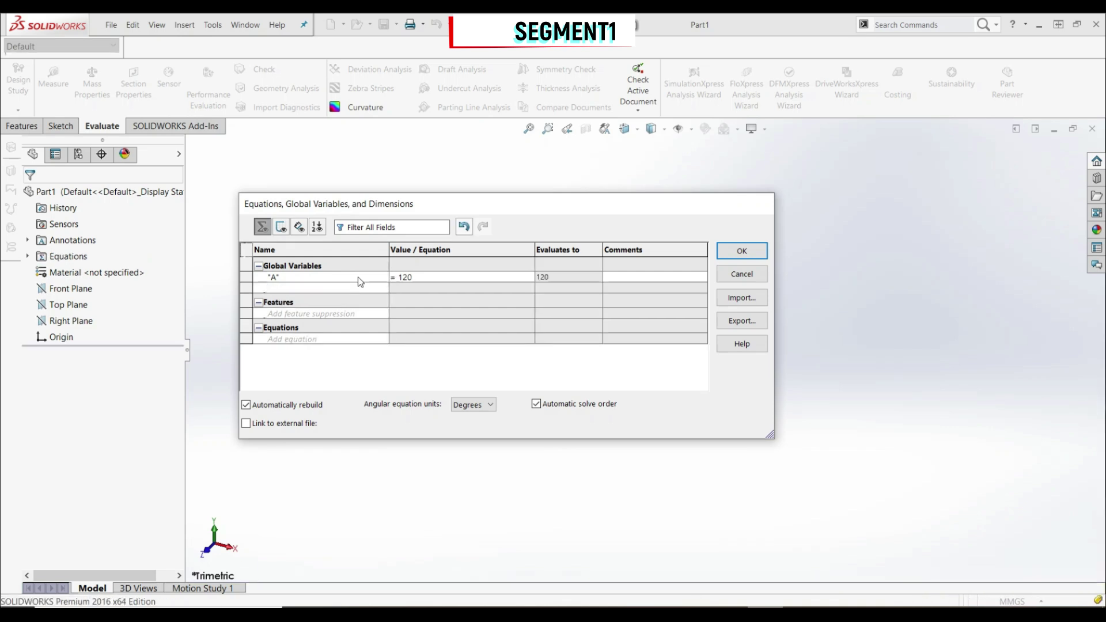
Add a global variable B defined as "A" * 2 / 4 and accept the equations
text(B)
key(Tab)
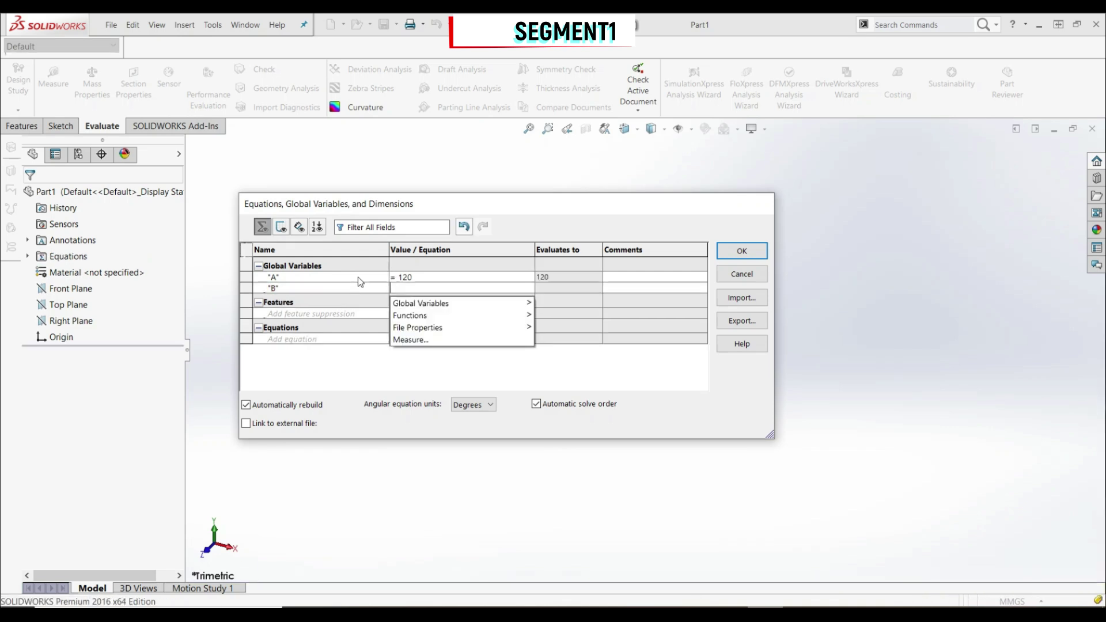
text(= "A" )
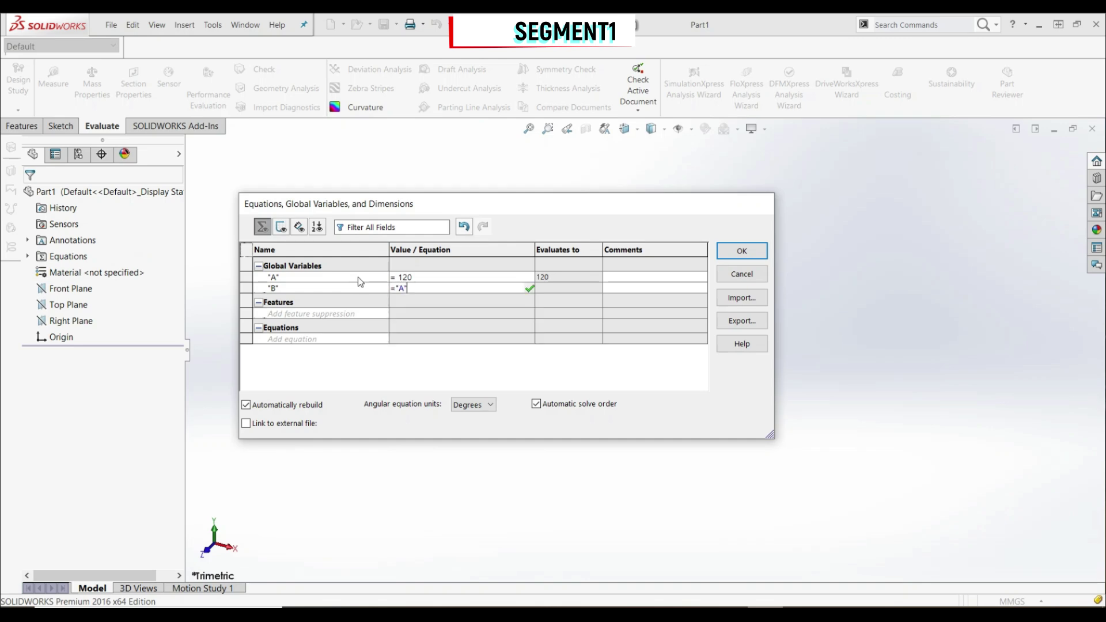
text(* )
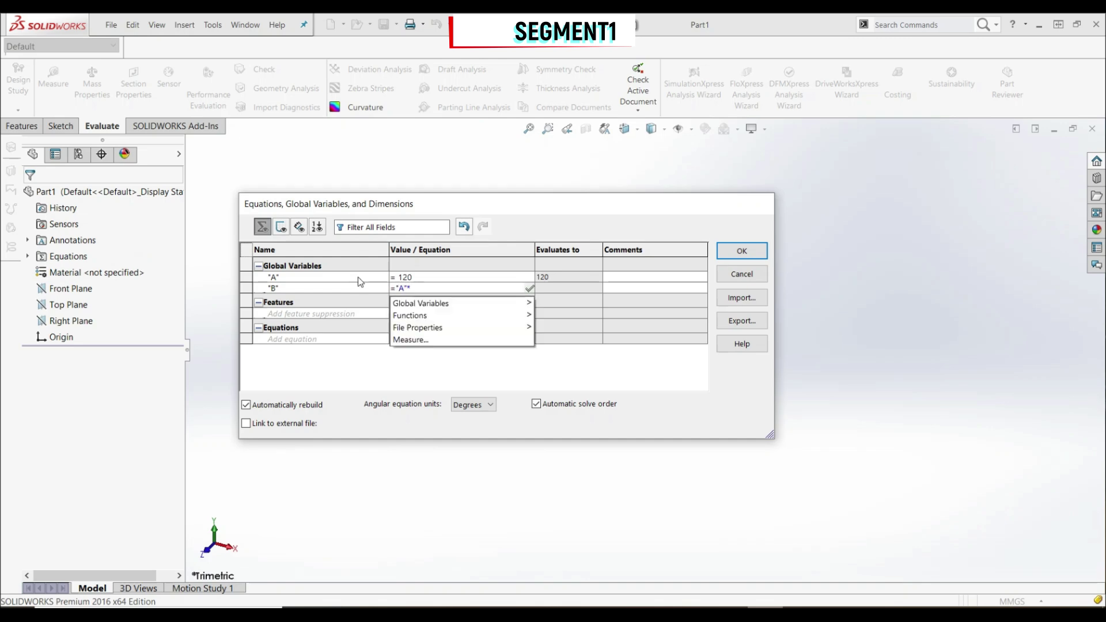
text(2 / 4)
key(Return)
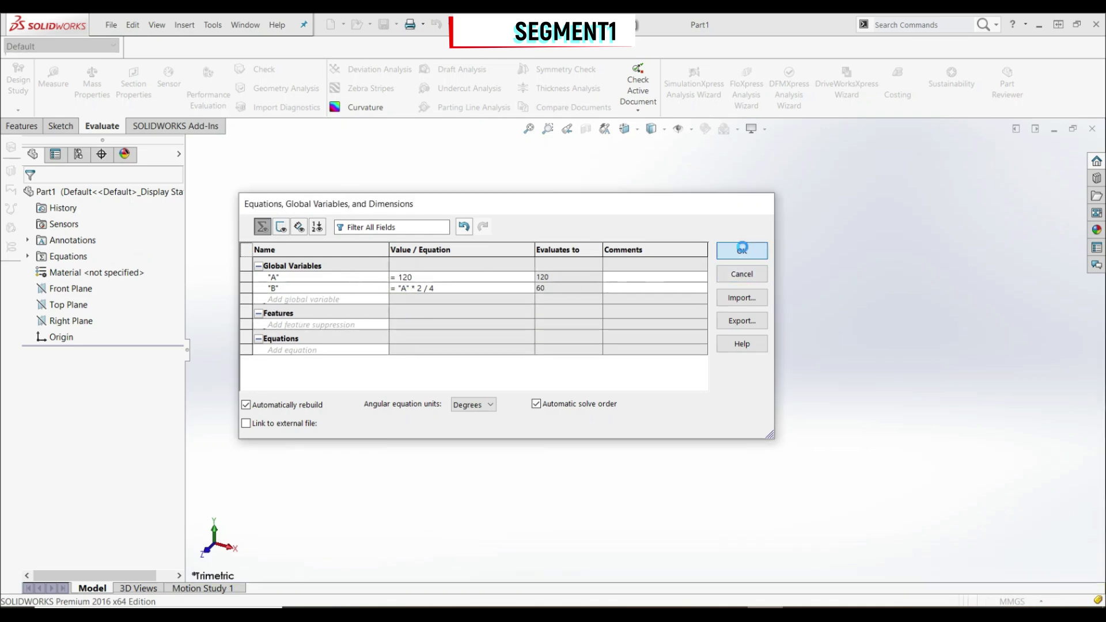
click(743, 250)
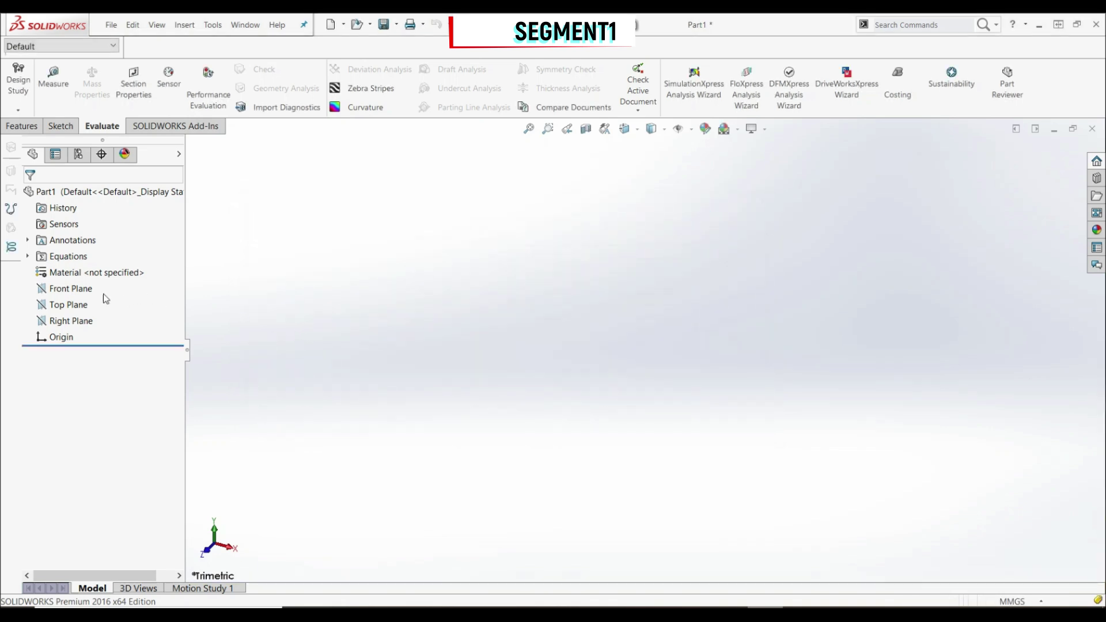
Start a sketch on the Front Plane and draw a horizontal midpoint line about 103 mm long, centred on the origin
click(72, 288)
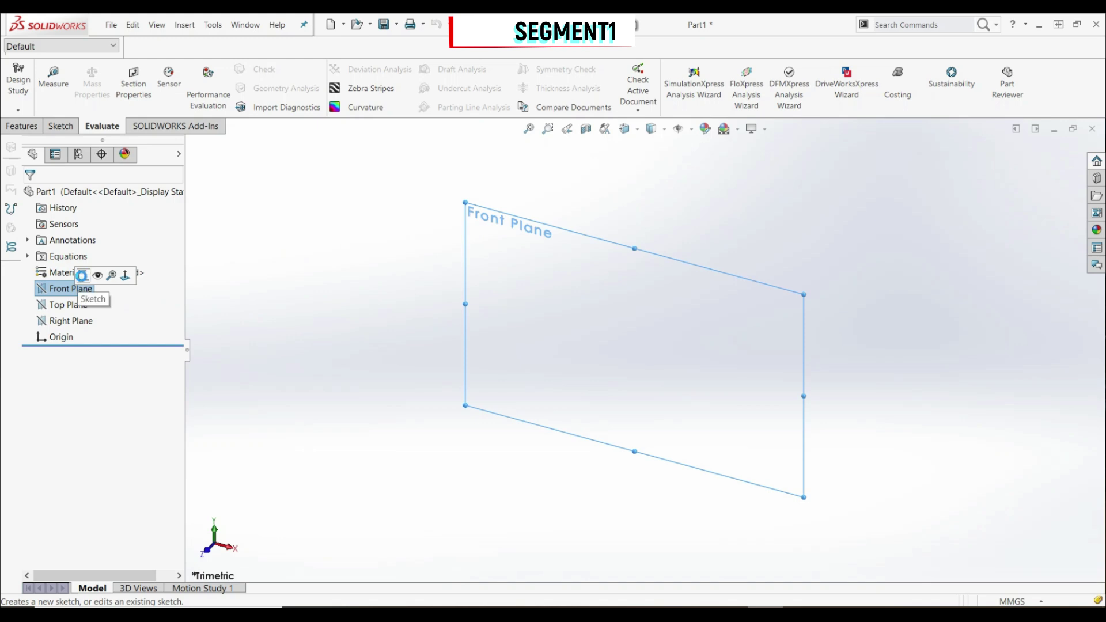
click(82, 275)
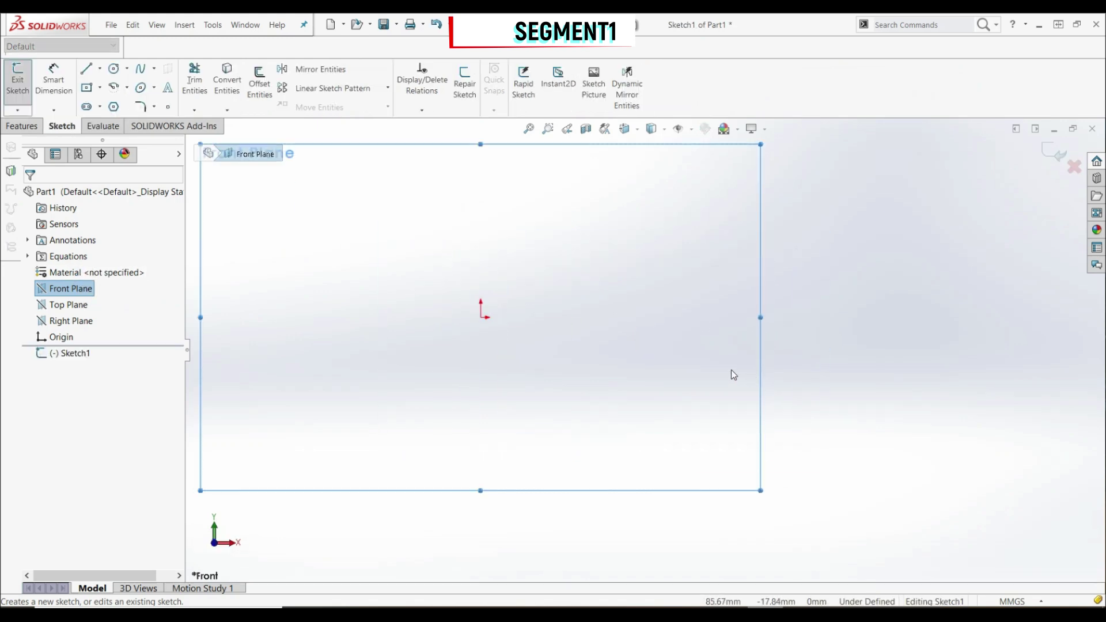
click(101, 71)
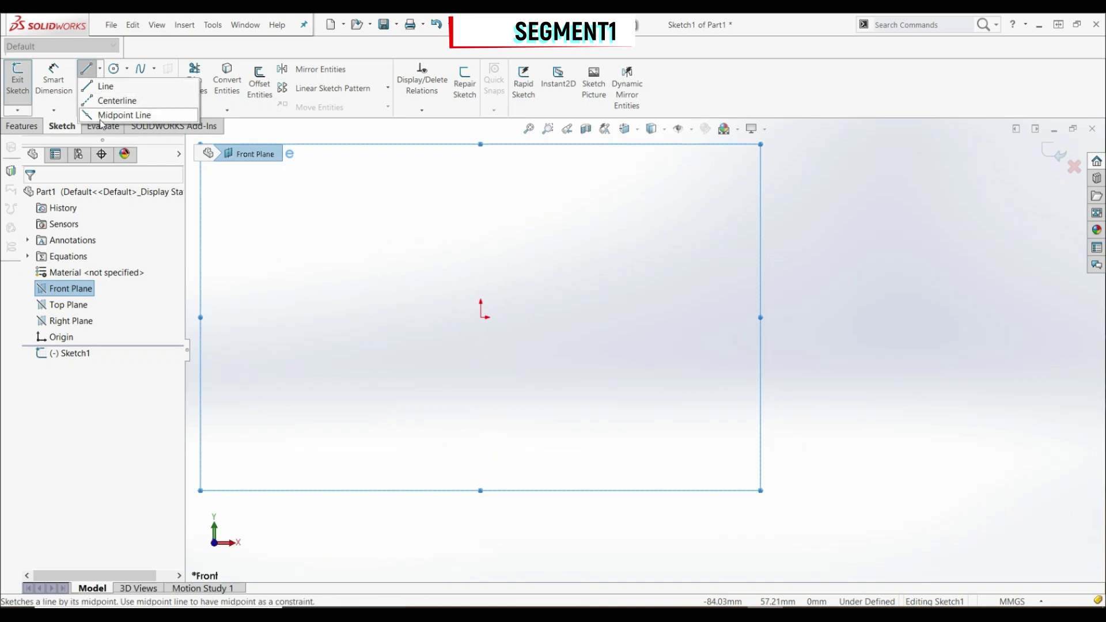
click(124, 115)
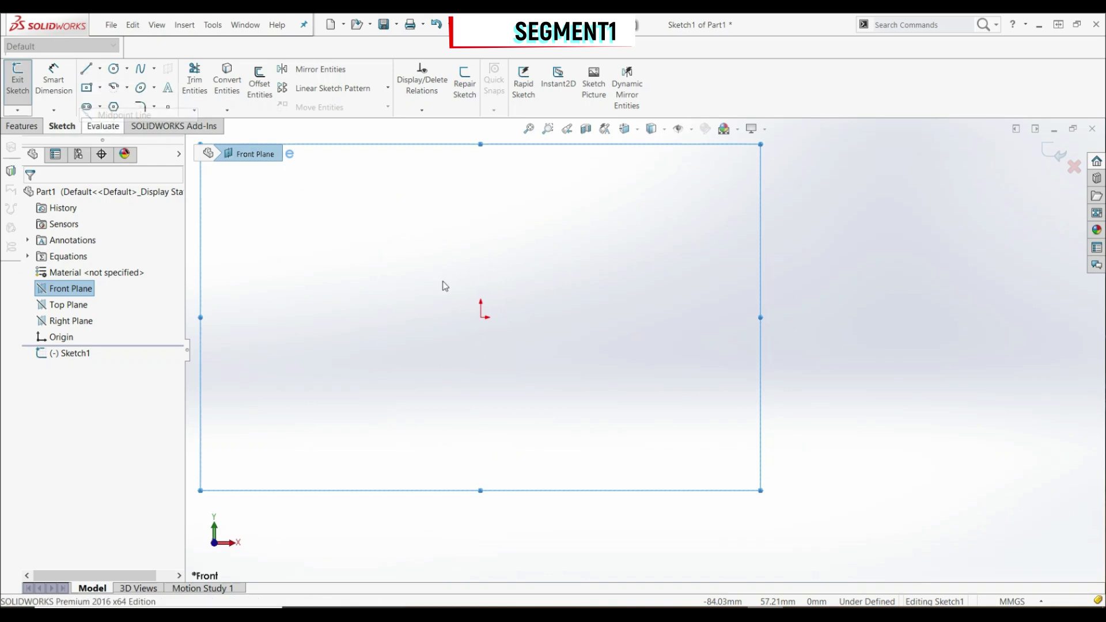
click(481, 317)
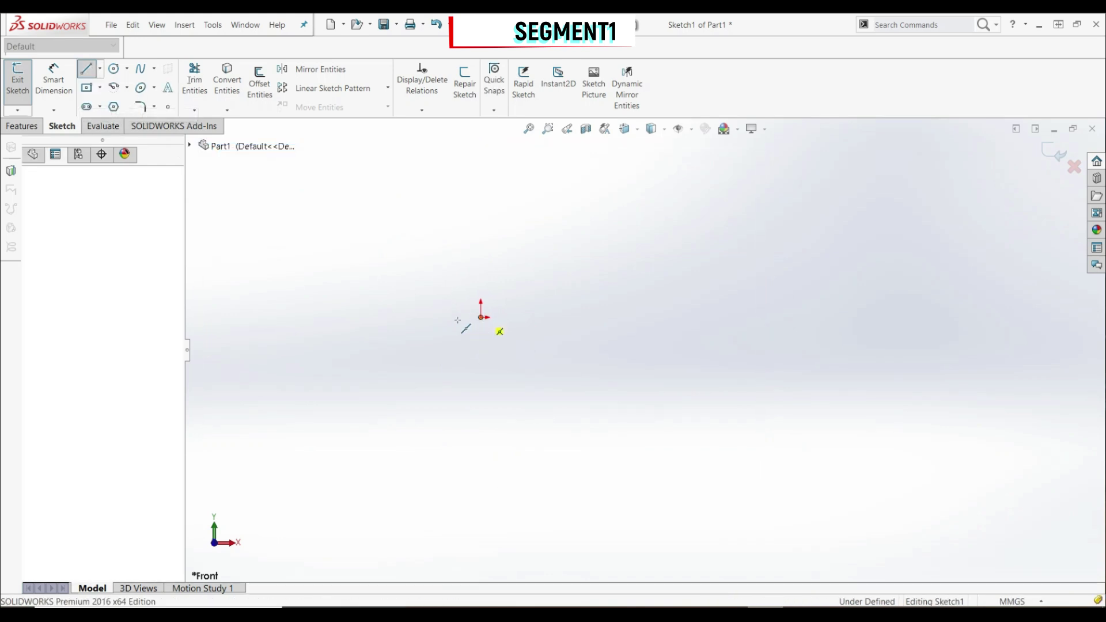
click(318, 316)
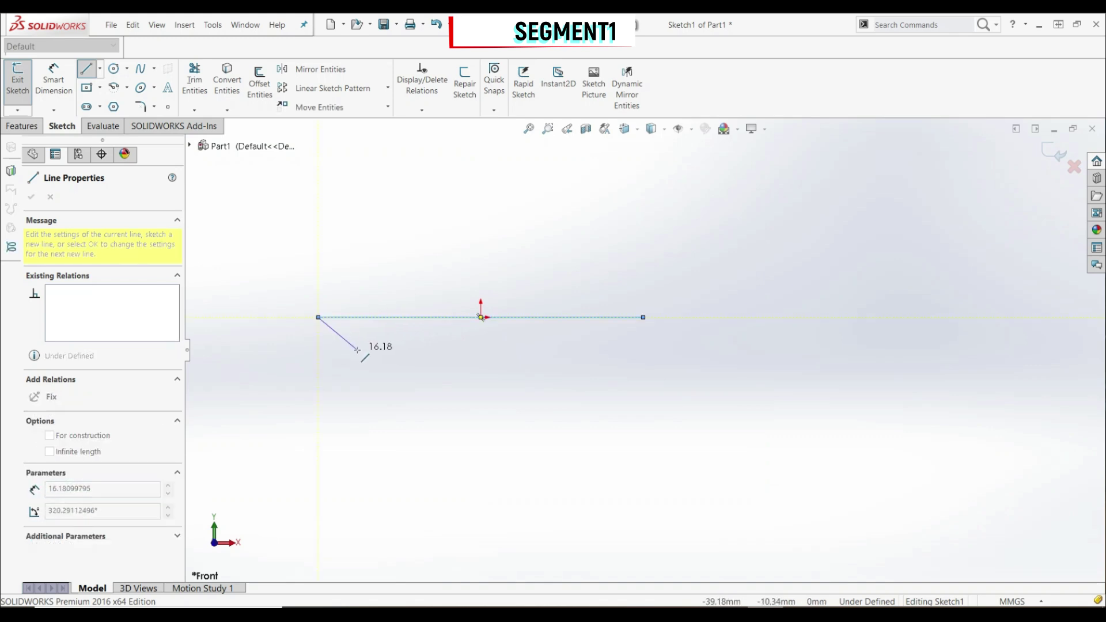
key(Escape)
key(Escape)
Draw a circle centred on each line endpoint, with radii of about 9.7 mm at the left end and 11 mm at the right
click(113, 69)
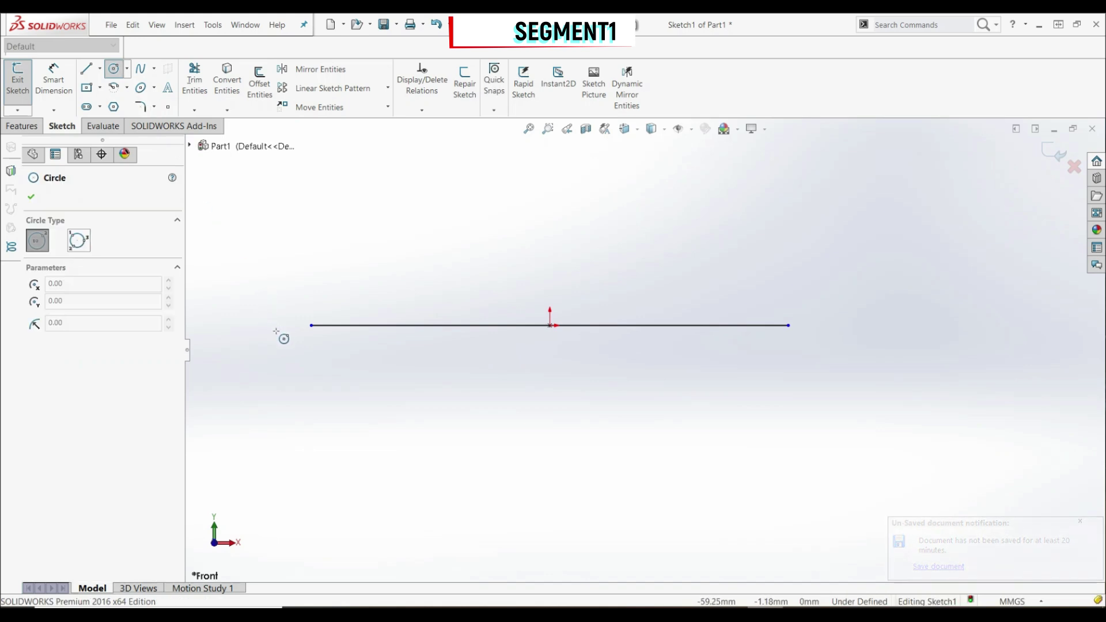
click(312, 326)
click(311, 281)
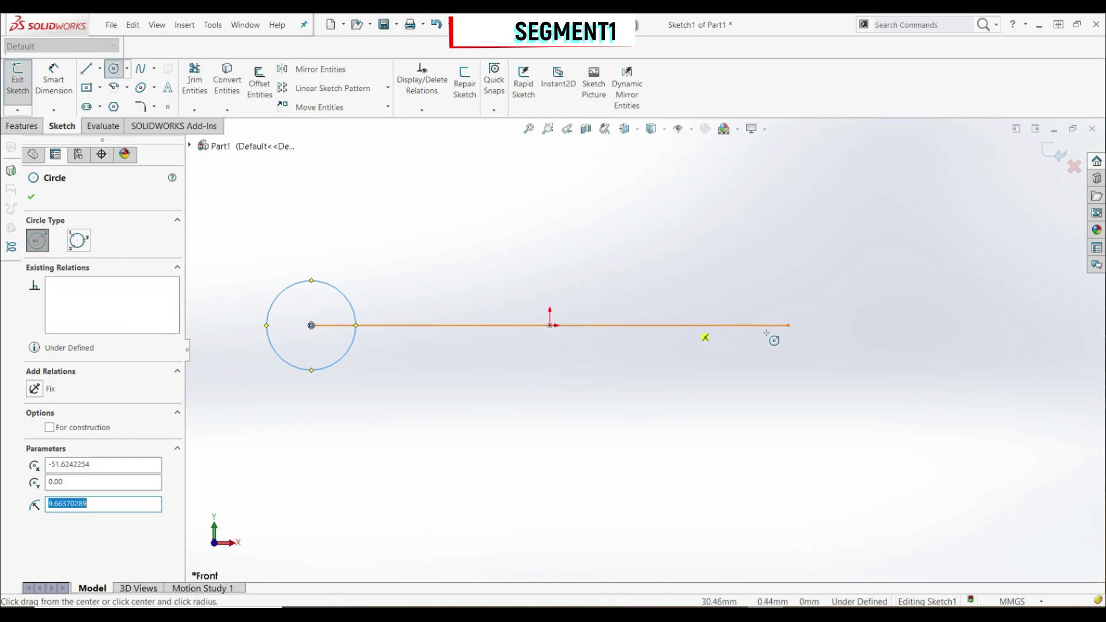
click(789, 326)
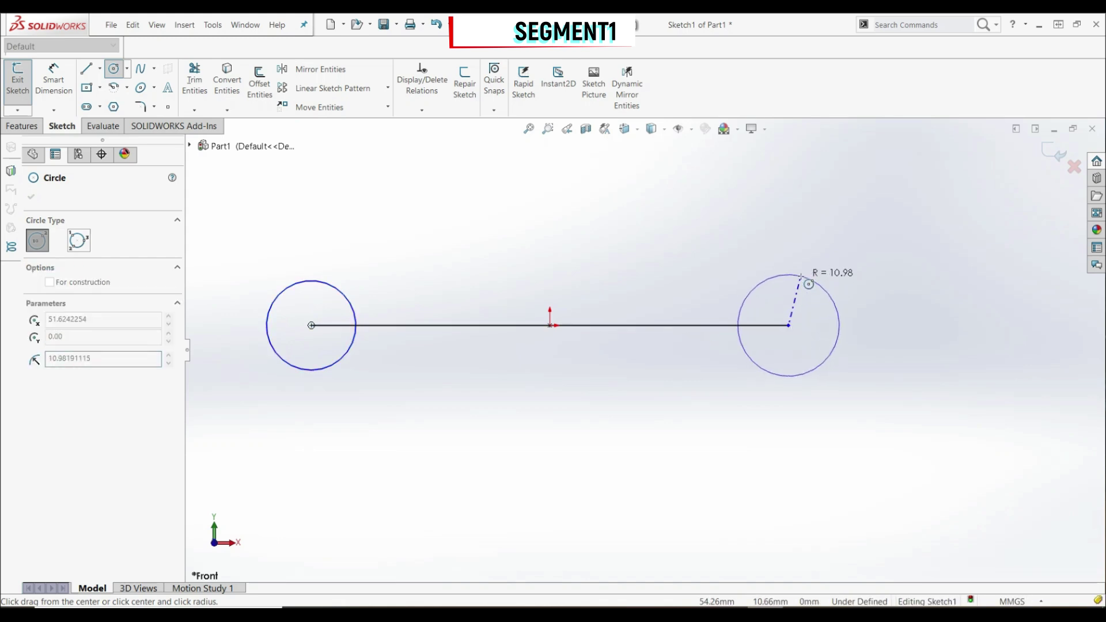
click(801, 277)
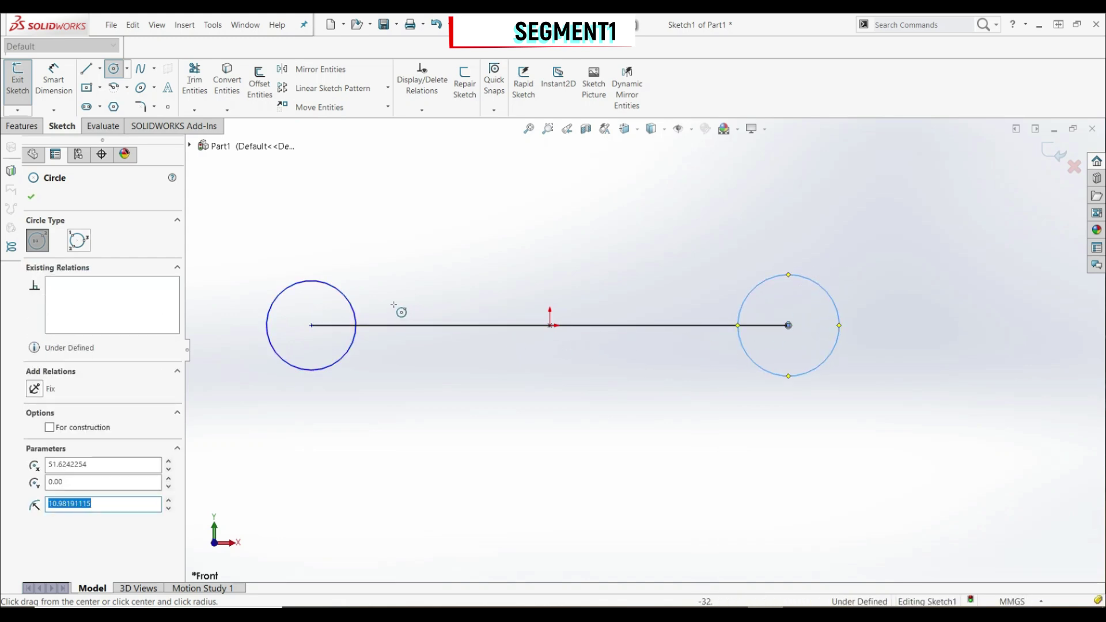
Draw a smaller concentric circle inside each end circle, the left one with a radius of about 8 mm
click(312, 326)
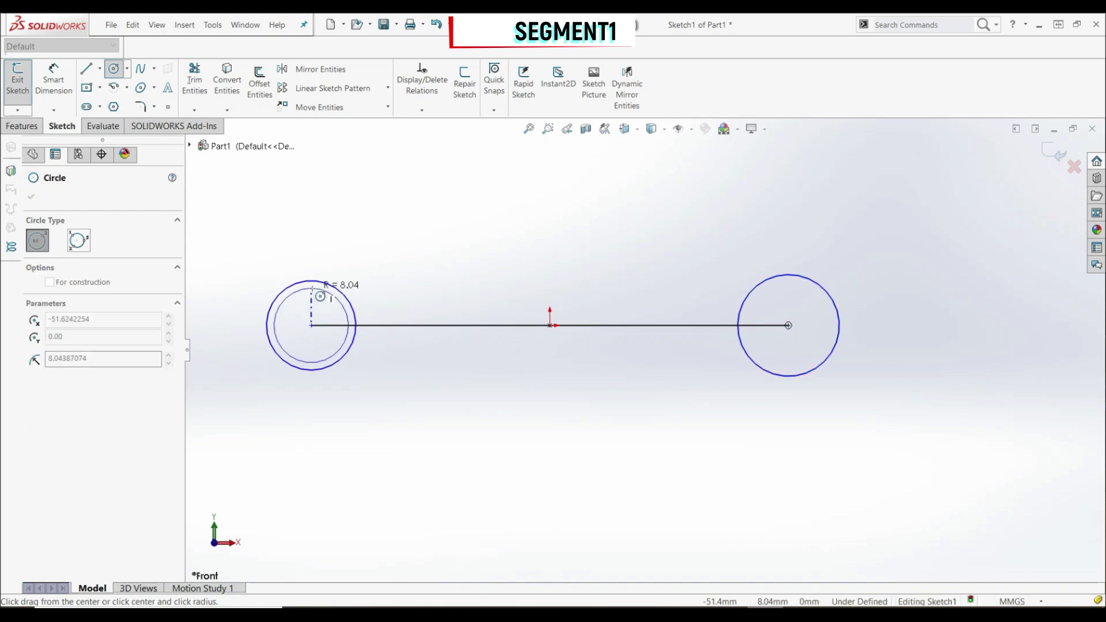
click(321, 296)
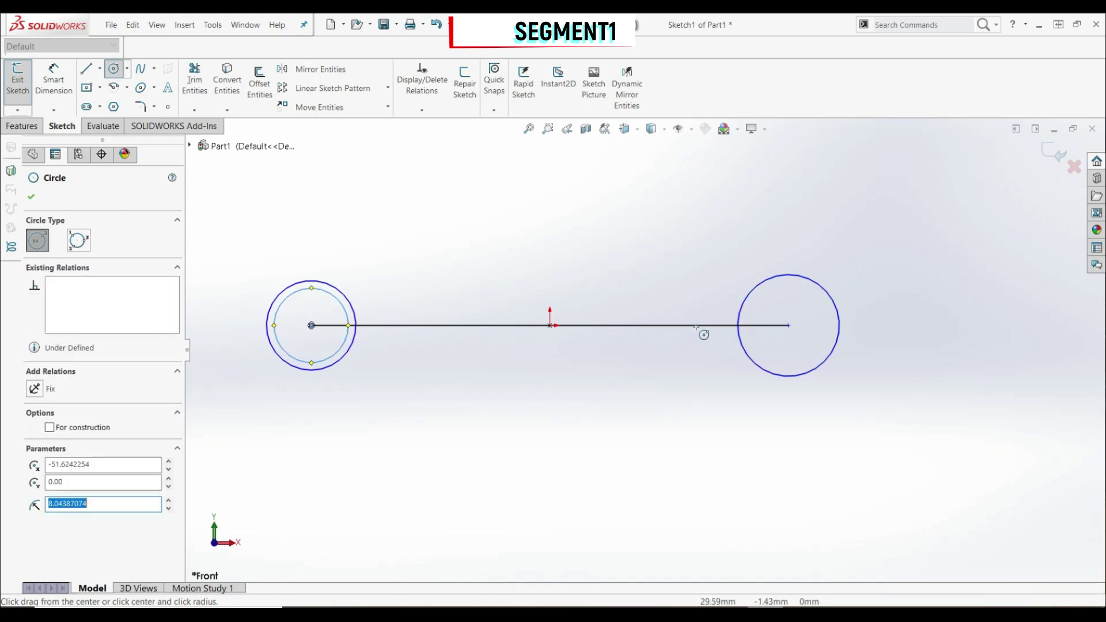
click(789, 326)
click(800, 295)
key(Escape)
key(Escape)
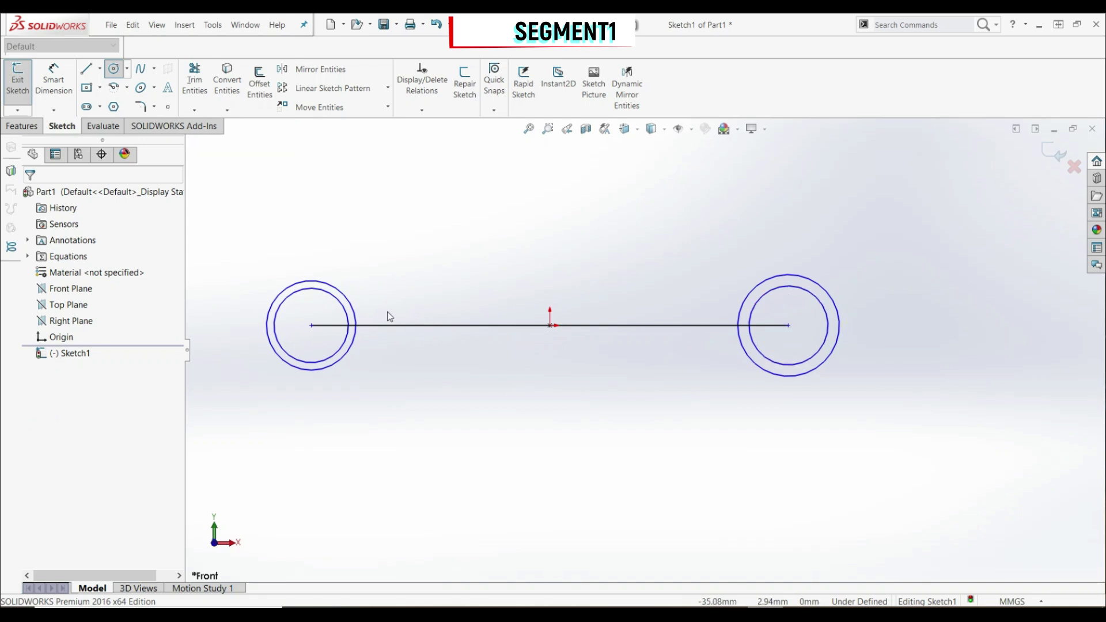
Make the two outer circles equal in size with an Equal relation
click(357, 307)
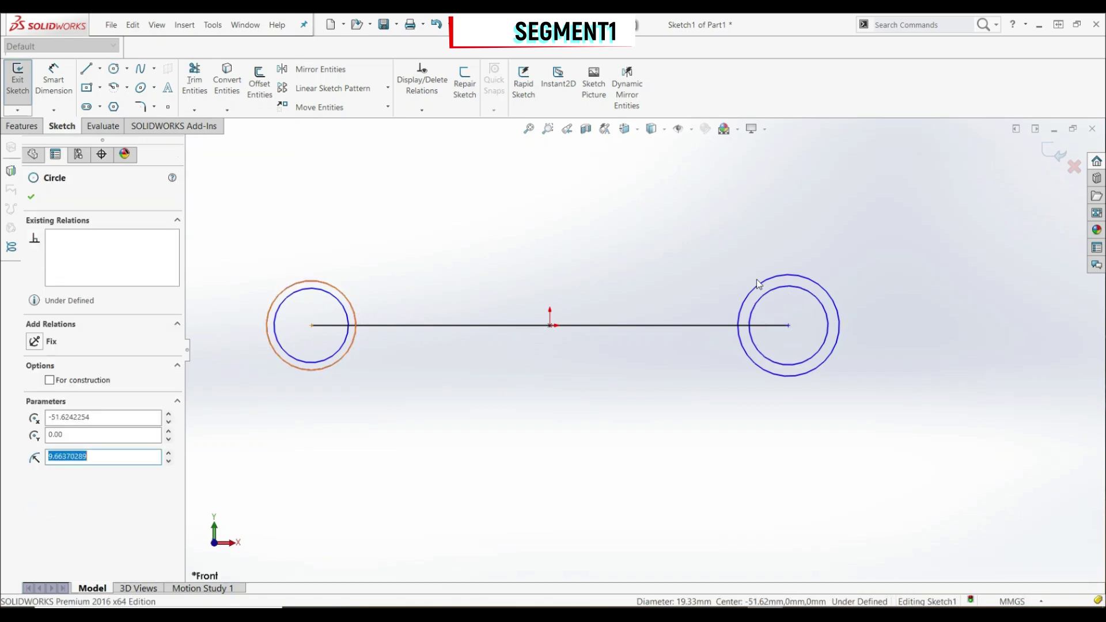
ctrl+click(767, 285)
click(35, 453)
click(31, 197)
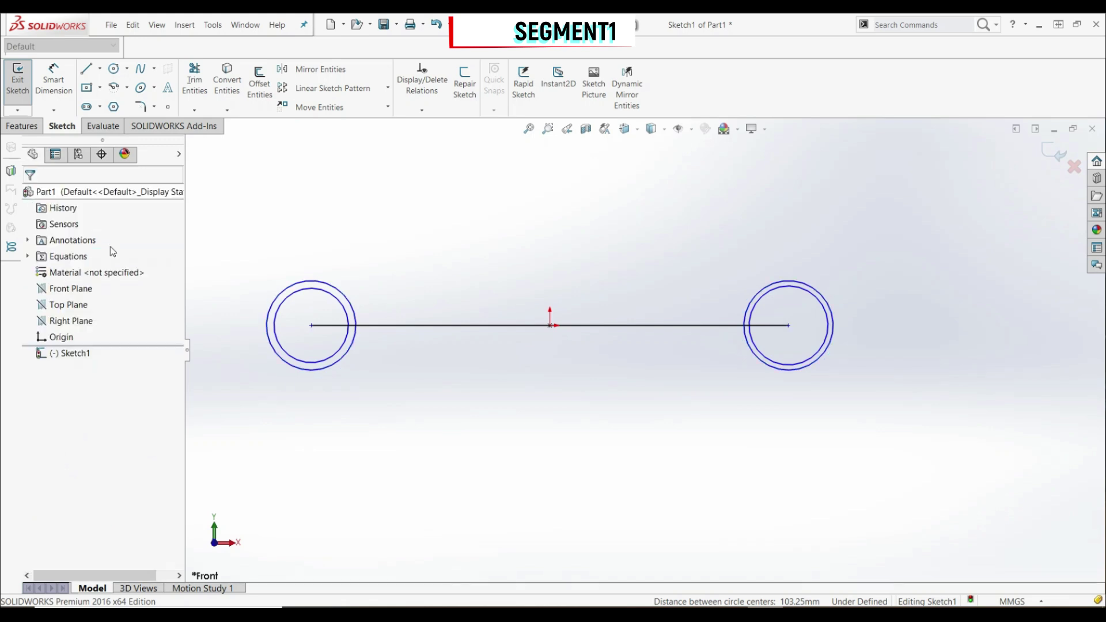
Apply an Equal relation to the two inner circles
click(314, 364)
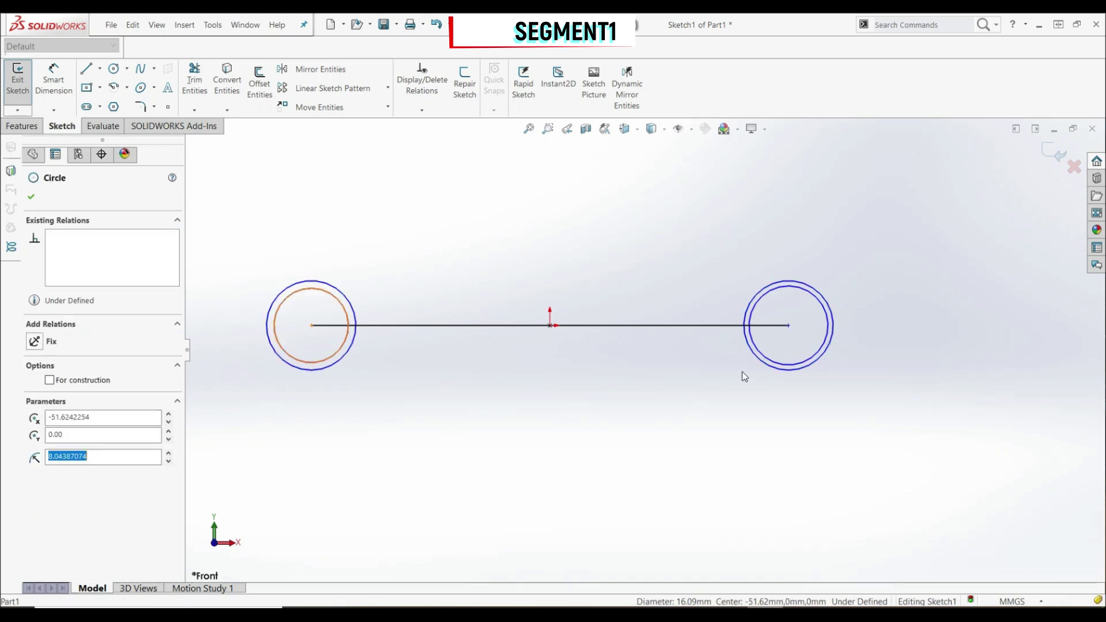
ctrl+click(790, 368)
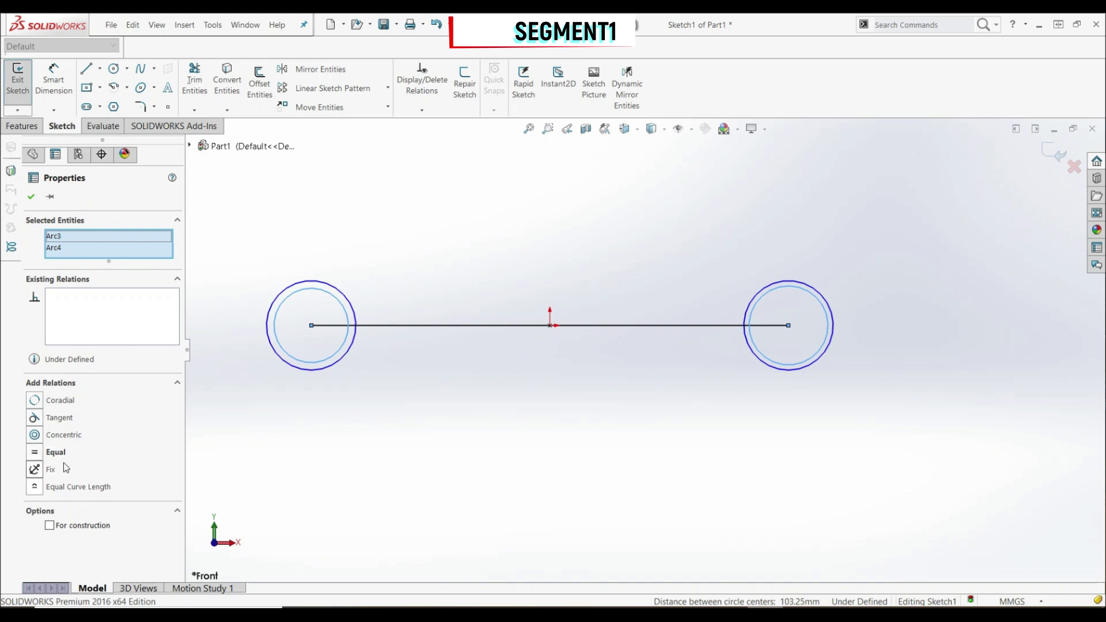
click(35, 454)
click(32, 196)
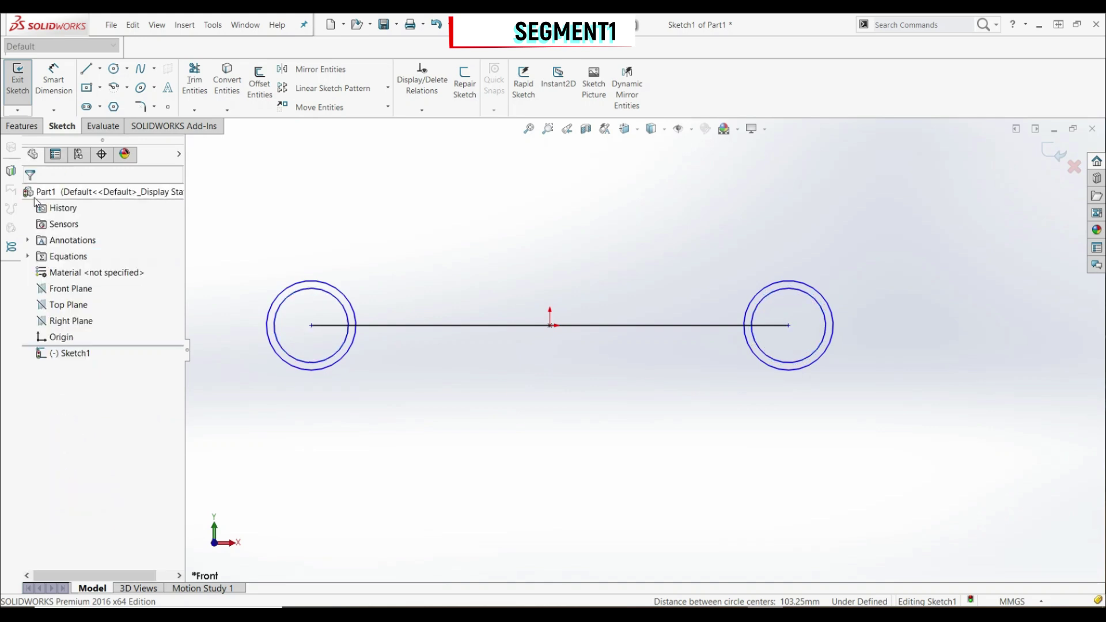
Dimension the distance between the two circle centres and link it to the global variable A
click(51, 86)
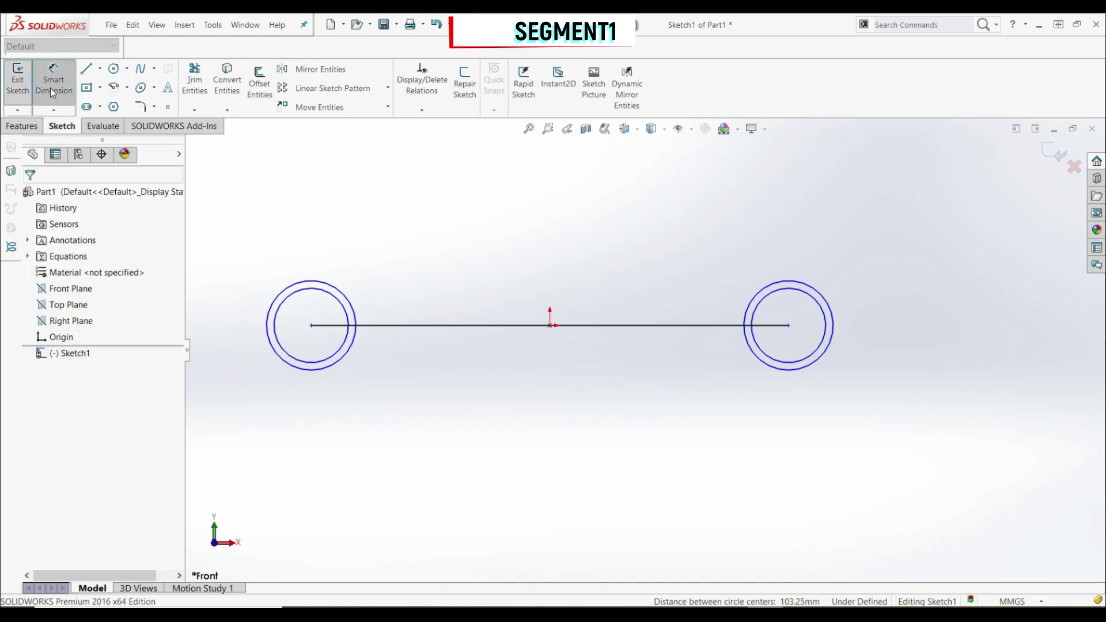
click(314, 326)
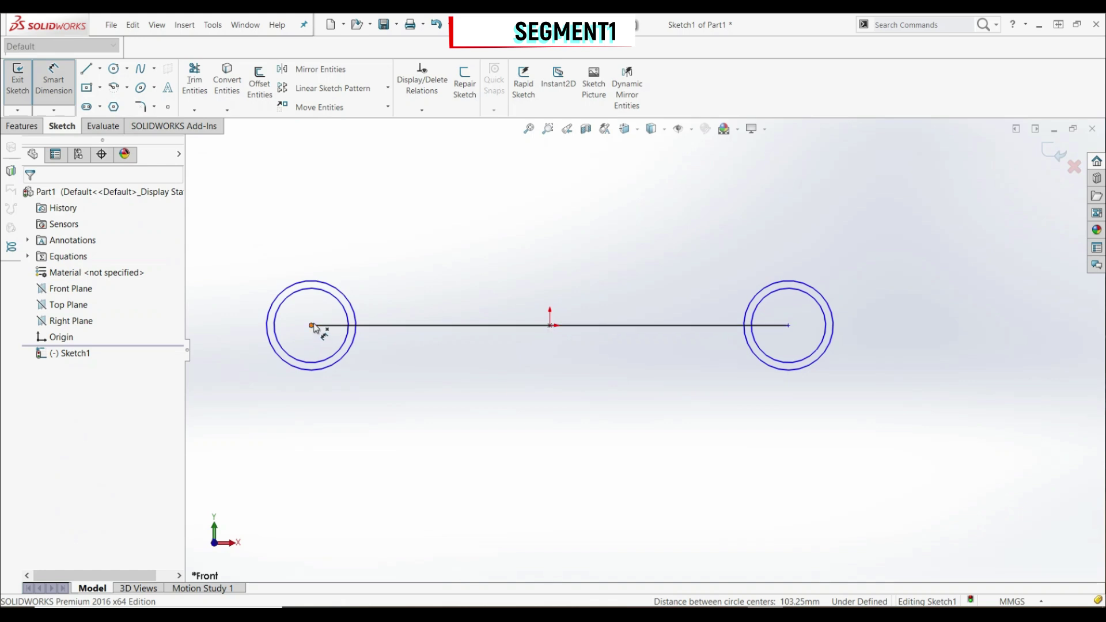
click(789, 326)
click(544, 428)
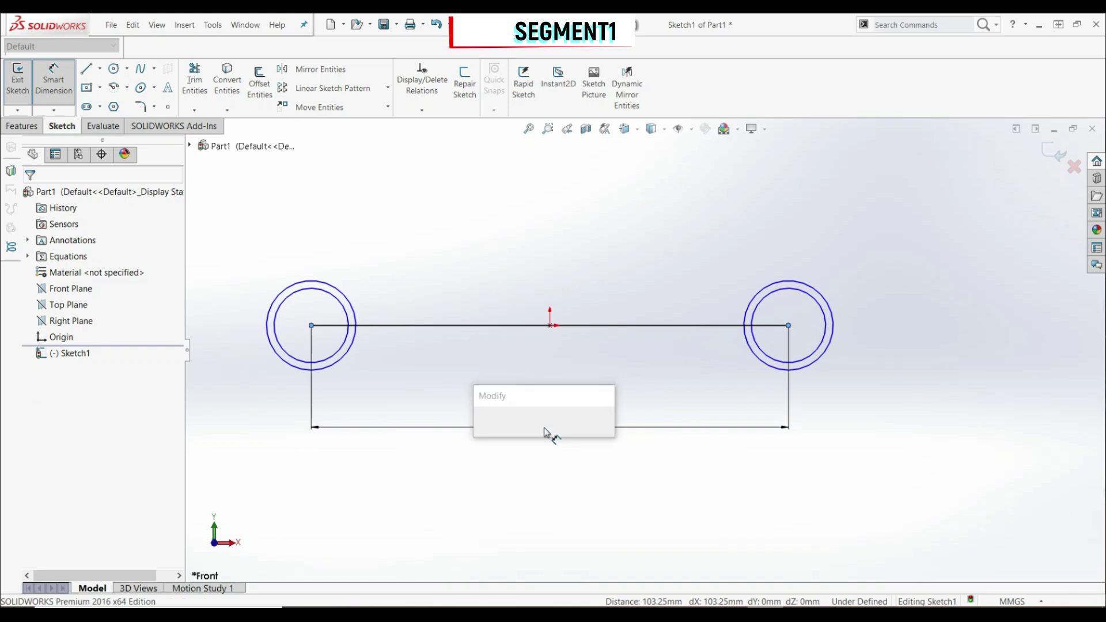
text(=)
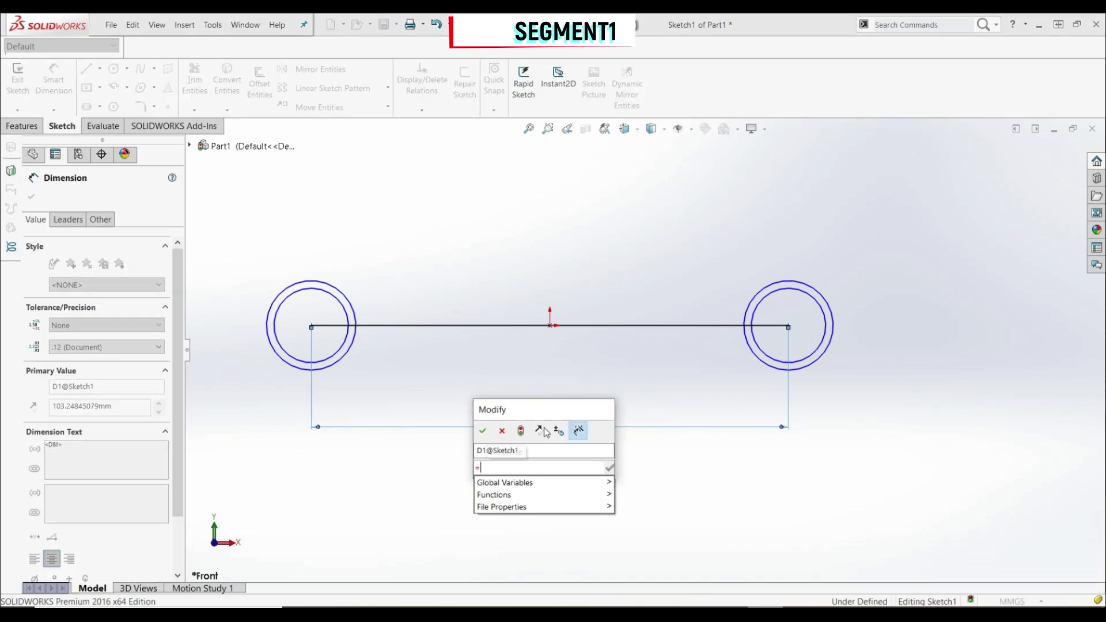
key(Return)
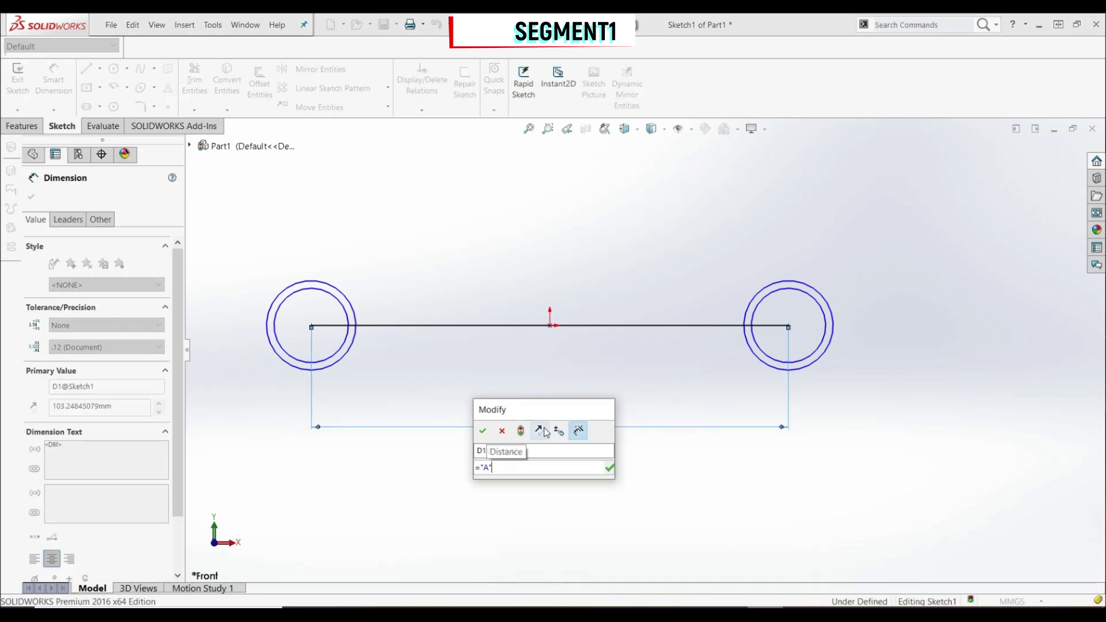
click(482, 432)
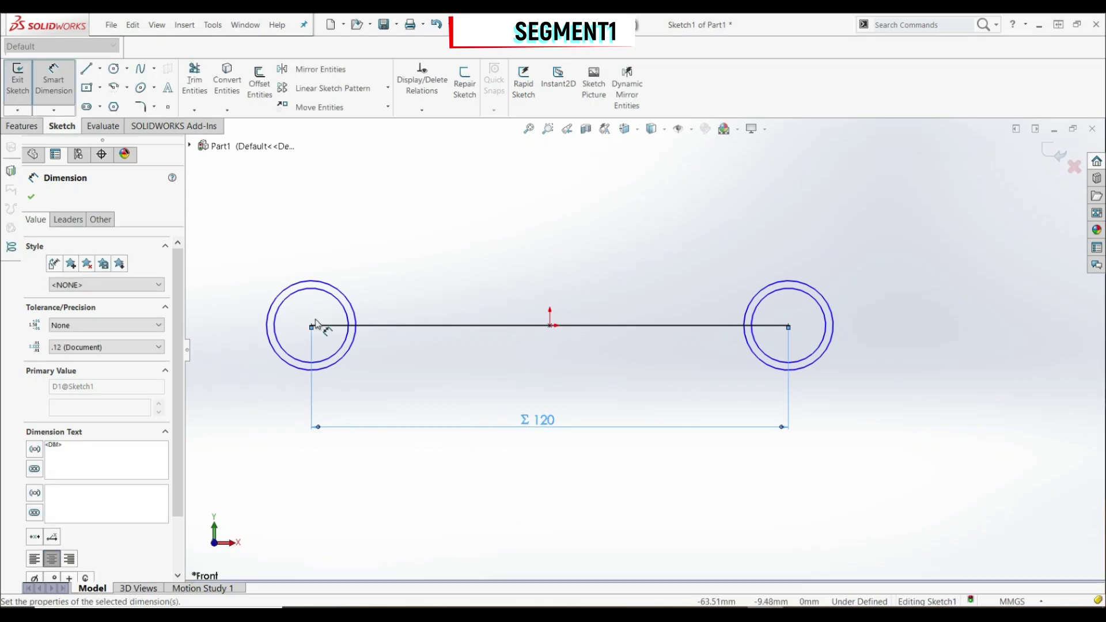
Dimension the left end circles, setting the outer diameter to 30 mm and the inner diameter to 26 mm
click(335, 290)
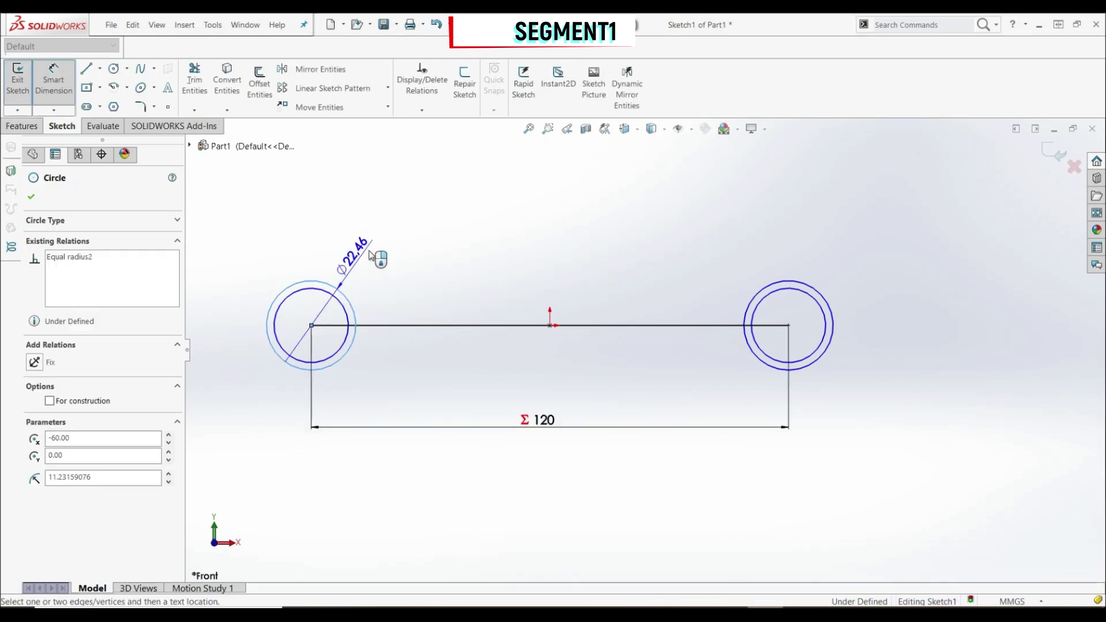
click(374, 250)
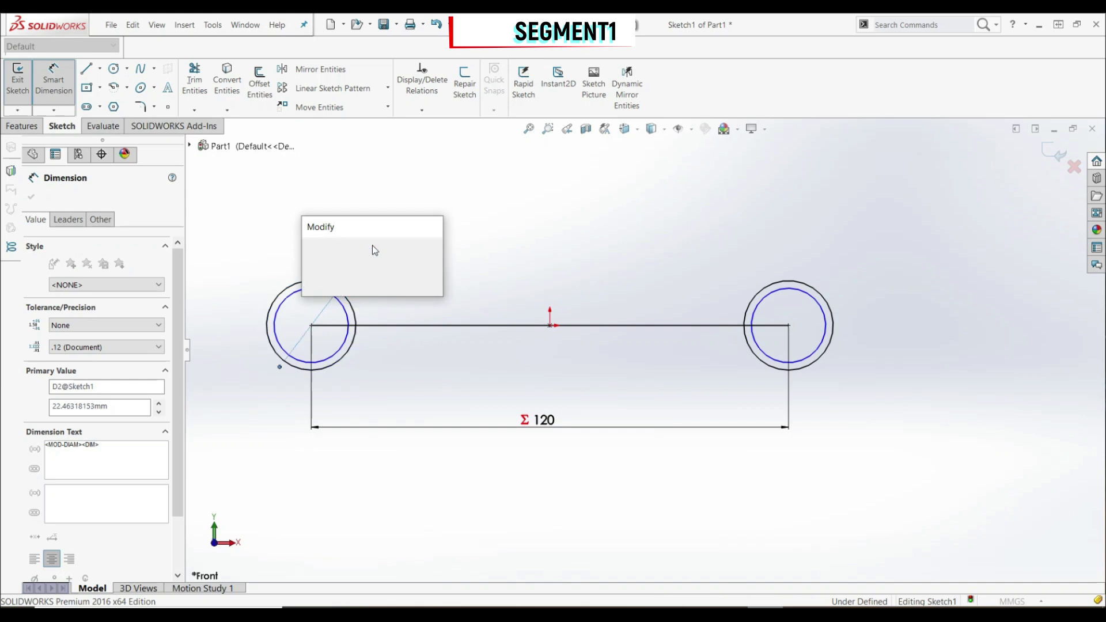
text(30)
key(Return)
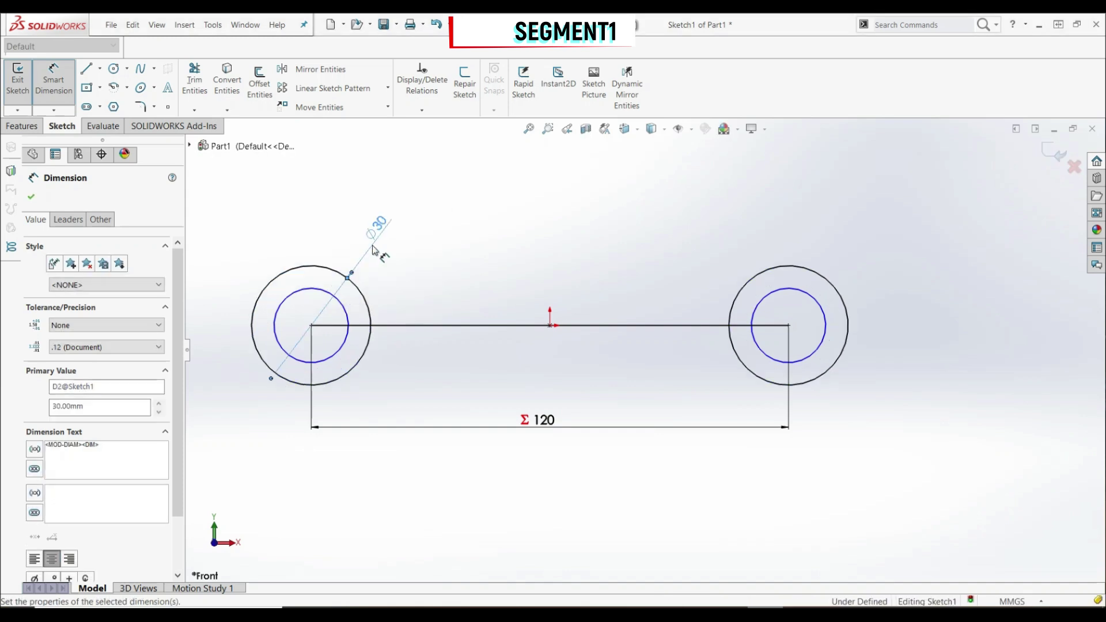
click(295, 296)
click(276, 227)
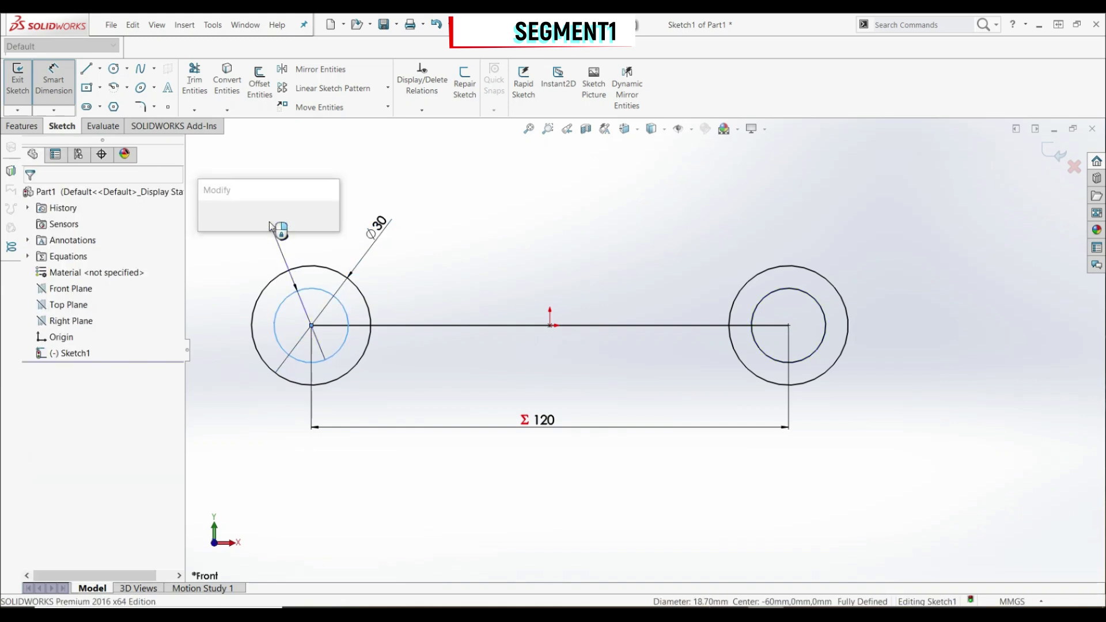
key(Return)
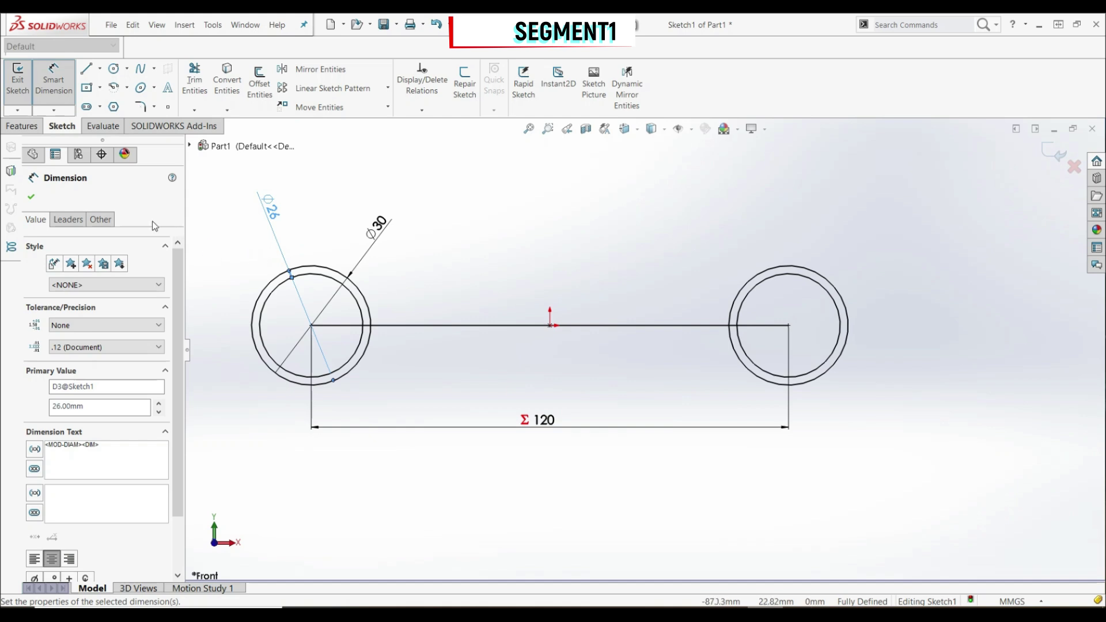
click(33, 198)
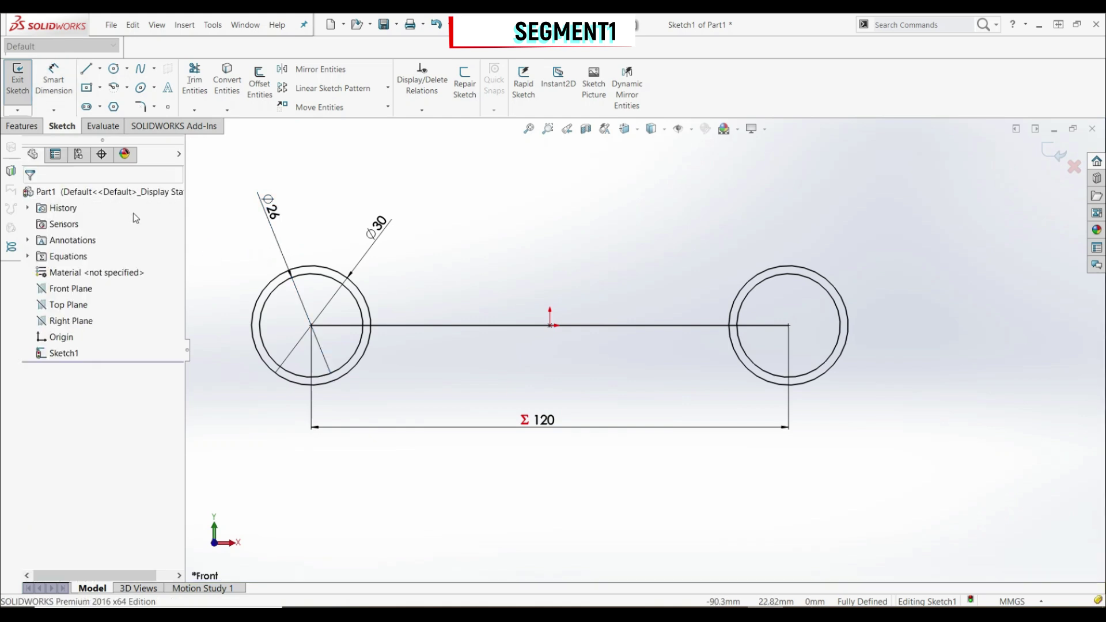
Draw a horizontal line about 5.9 mm below the centre line, running between the two outer circles
click(87, 69)
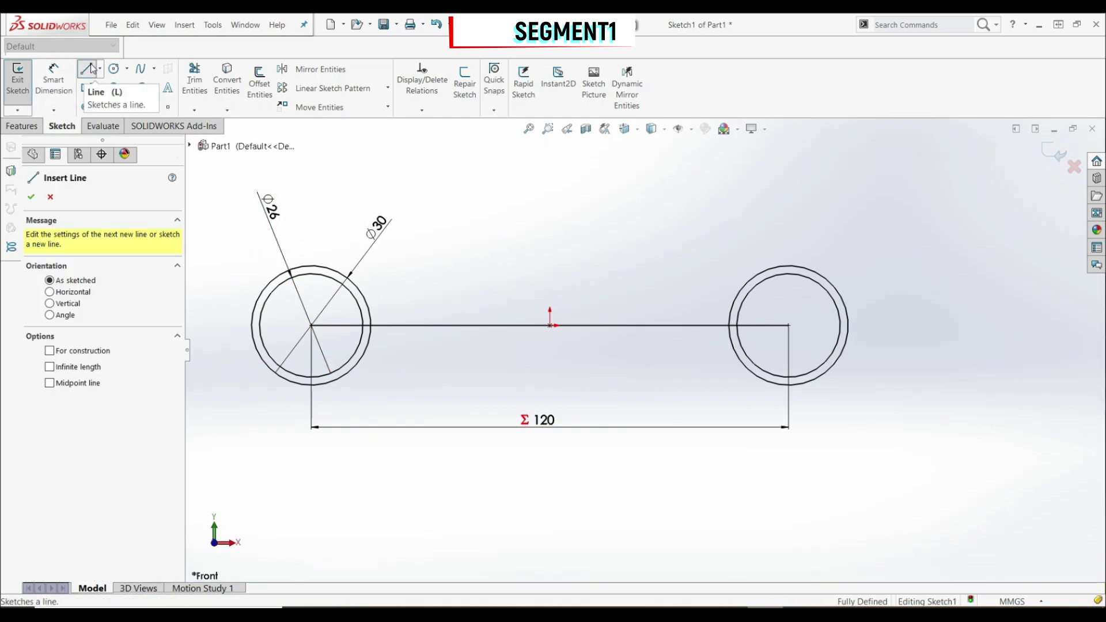
scroll(383, 366, down, 2)
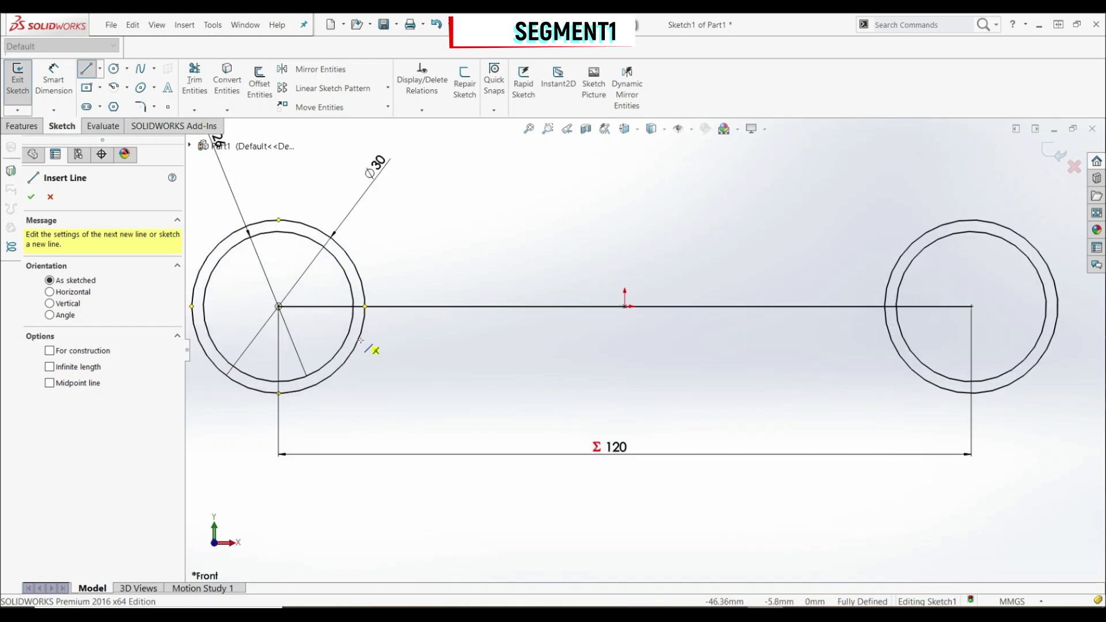
click(358, 341)
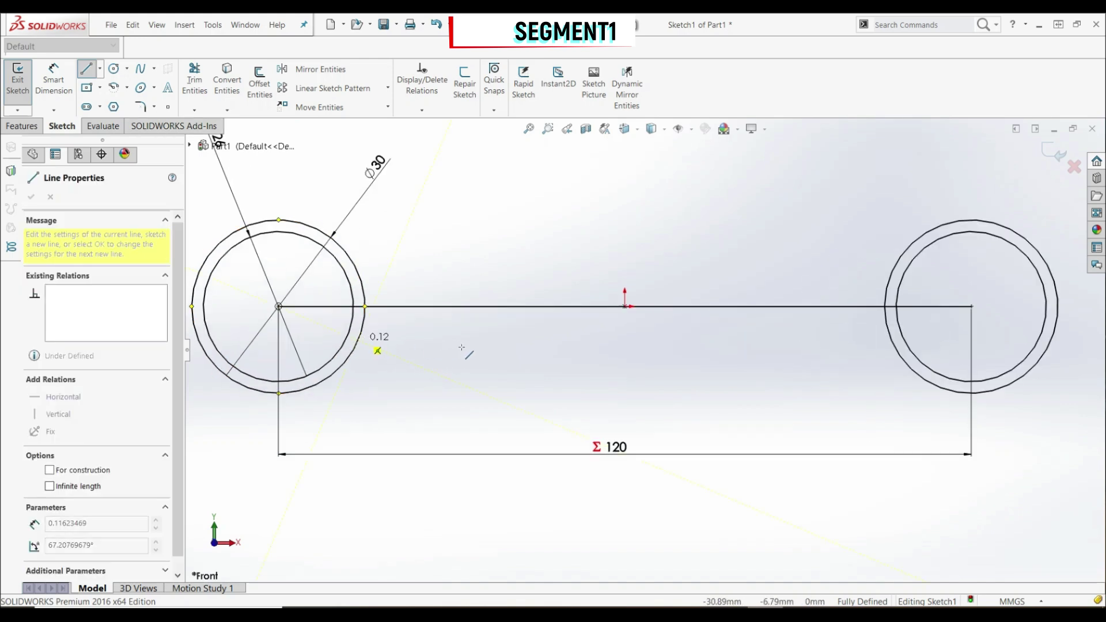
click(895, 341)
key(Escape)
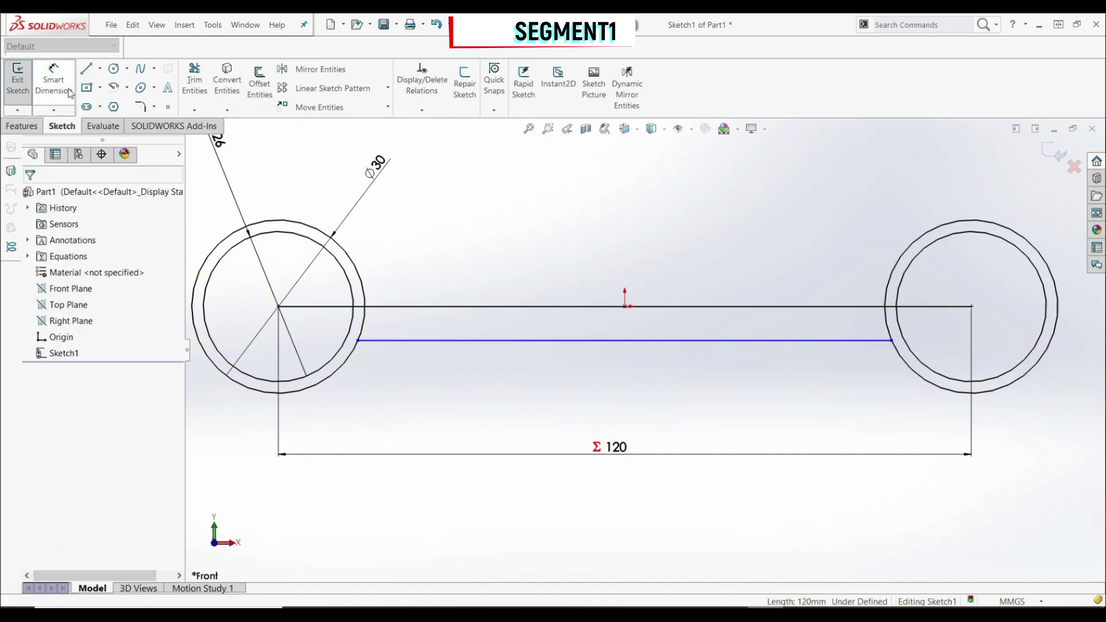
Set the vertical distance between the centre line and the lower horizontal line to 5 mm
click(53, 80)
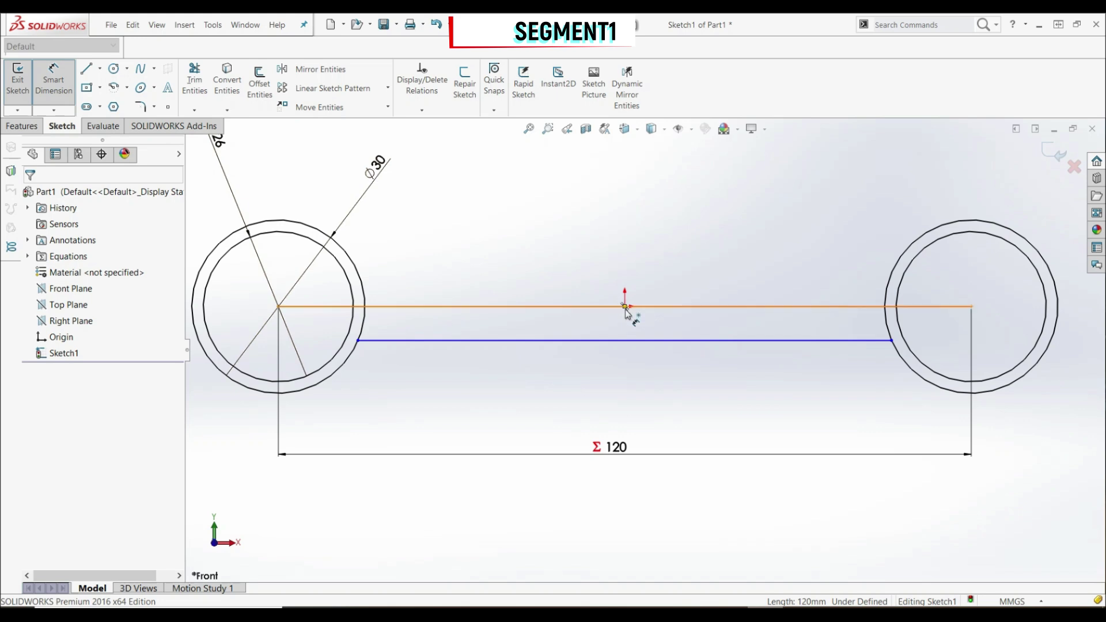
click(680, 308)
click(680, 341)
click(731, 265)
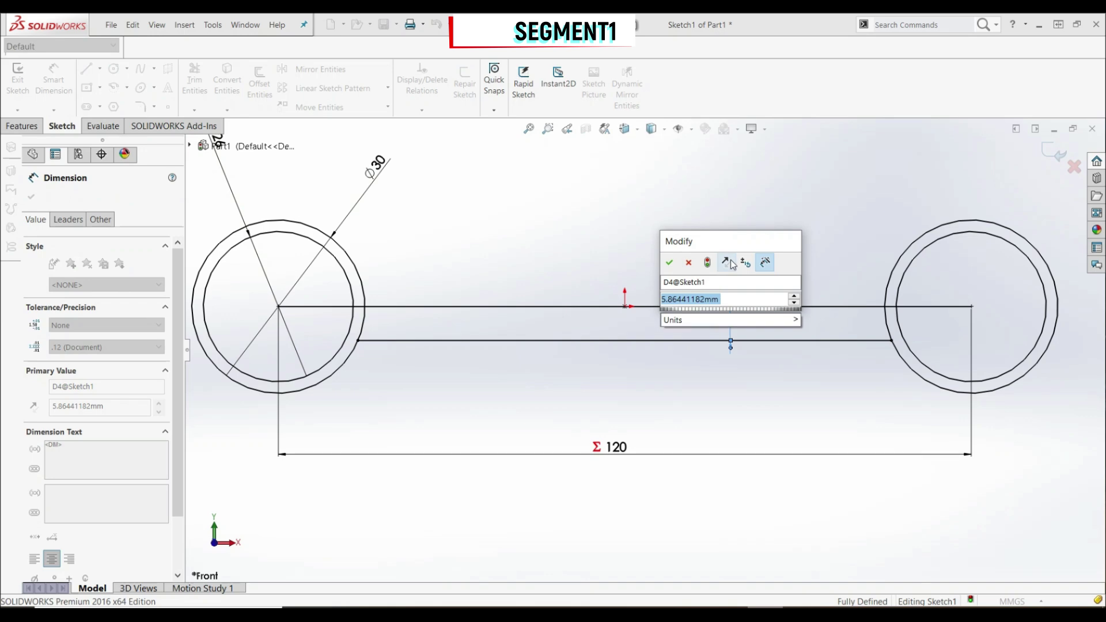
key(Return)
text(5)
key(Return)
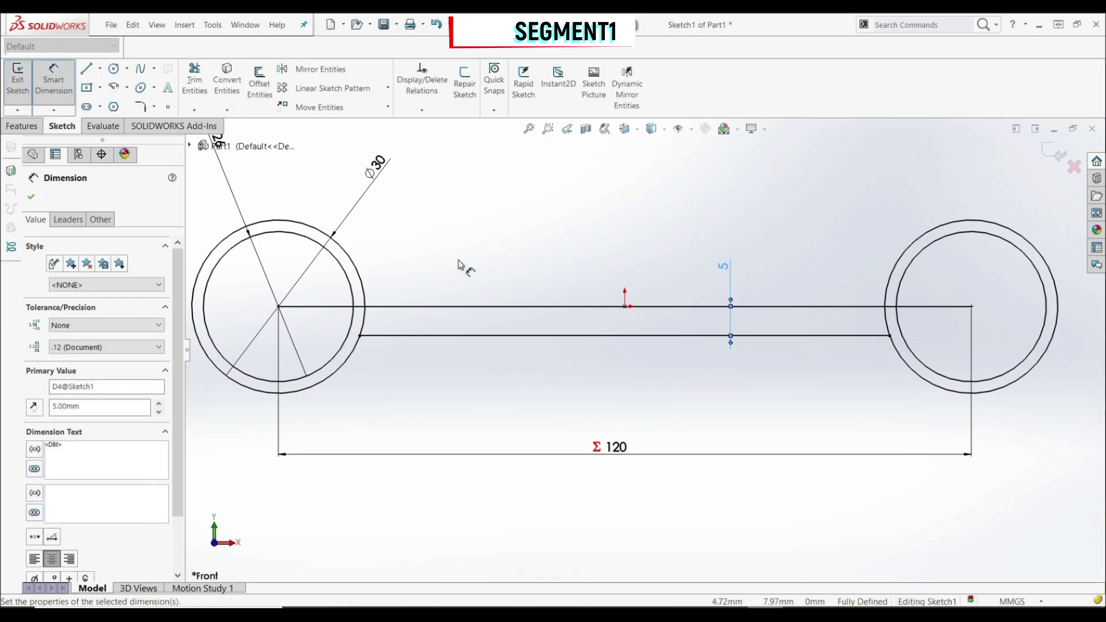
click(32, 198)
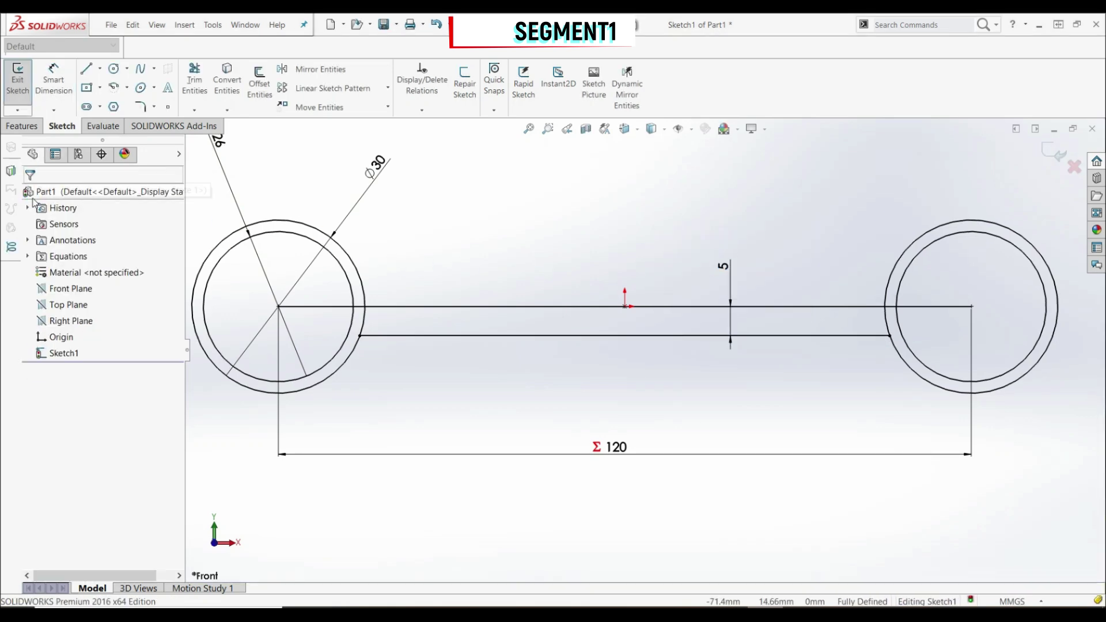
Trim the centre line inside both end circles and the outer circle arcs between the two horizontal lines
click(187, 86)
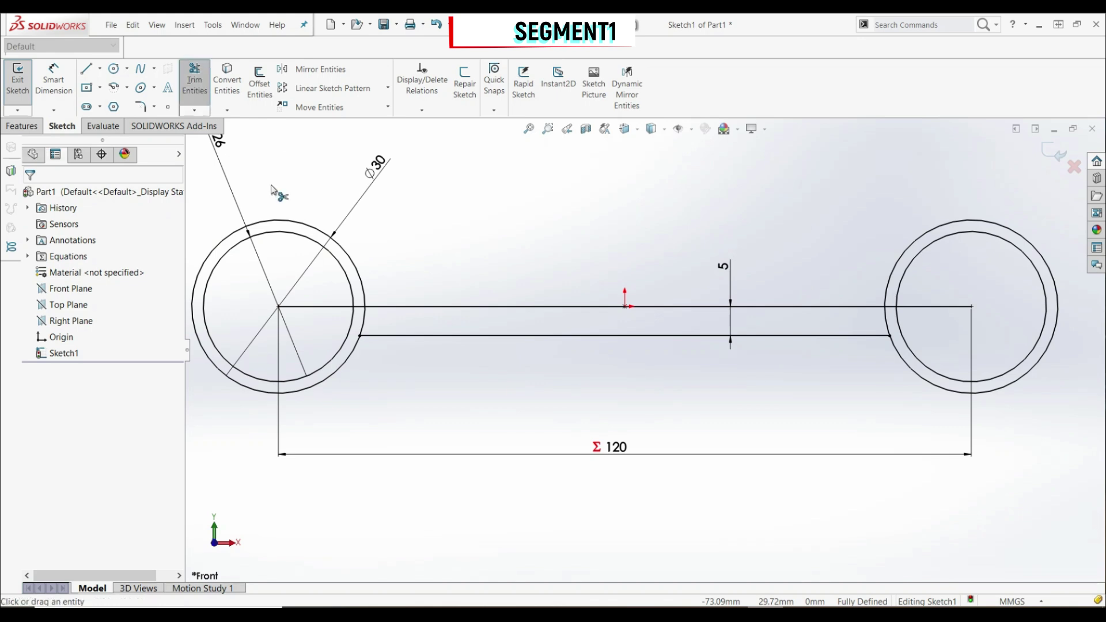
click(362, 310)
click(561, 330)
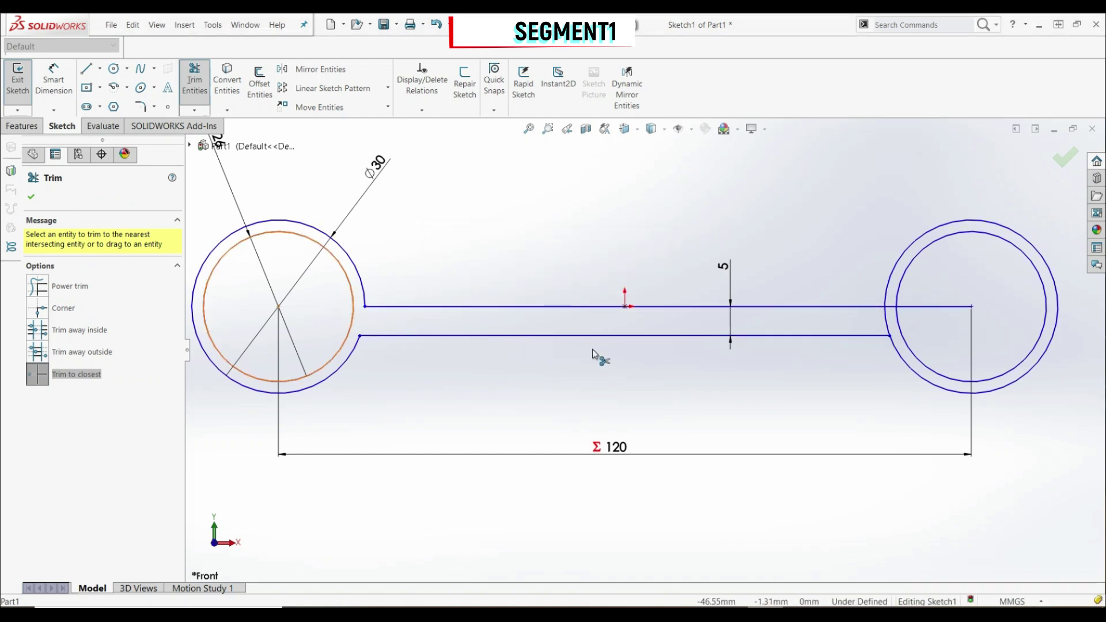
scroll(901, 327, down, 2)
click(903, 302)
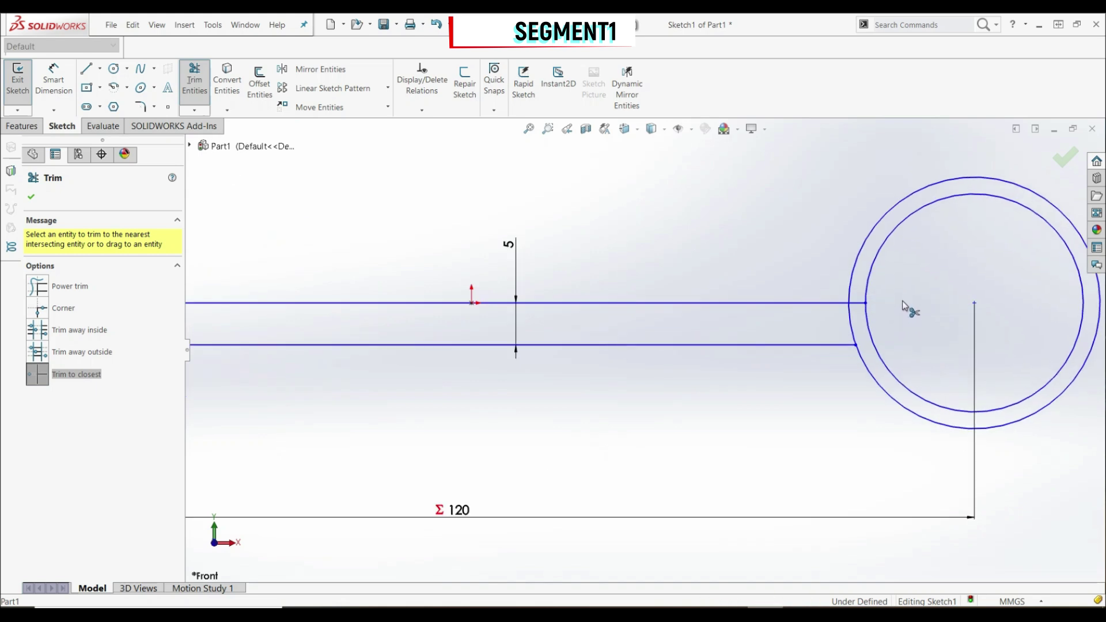
click(861, 302)
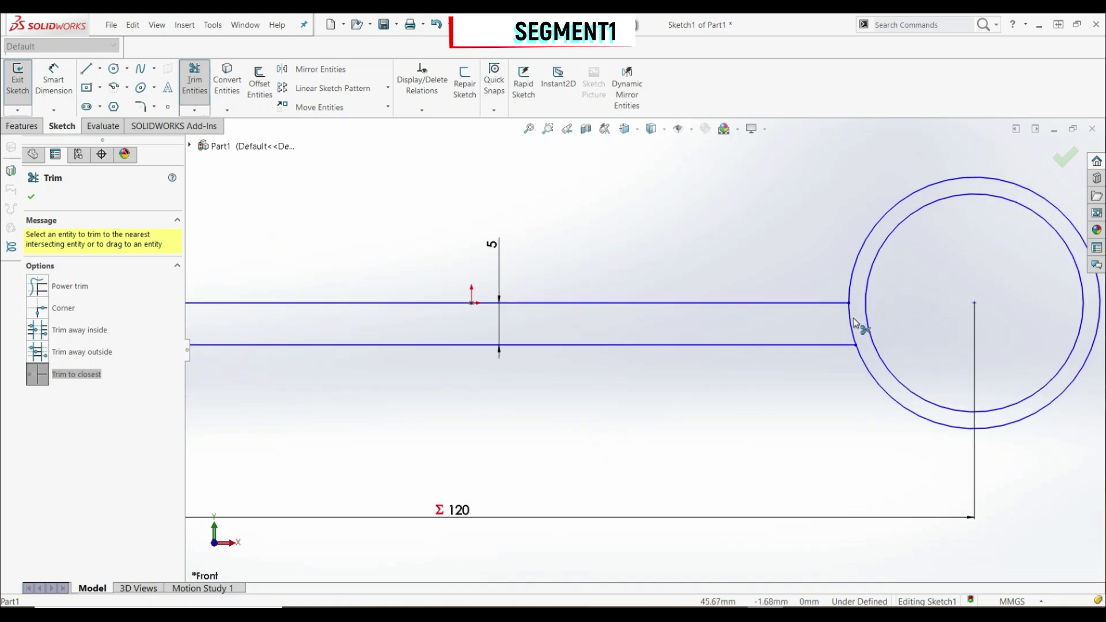
scroll(813, 346, up, 3)
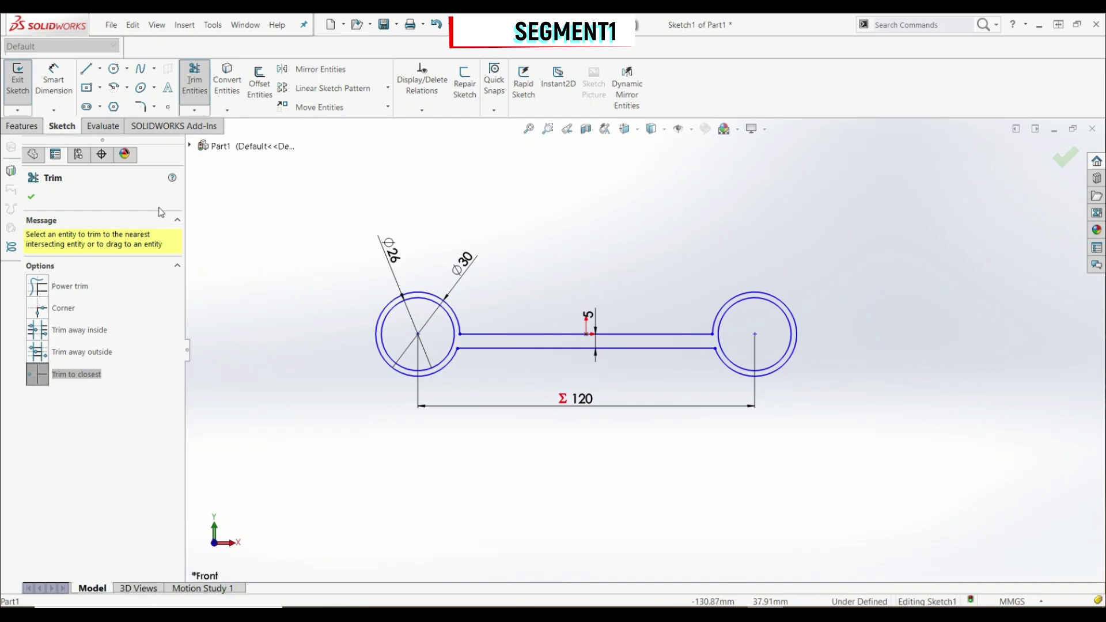
click(31, 198)
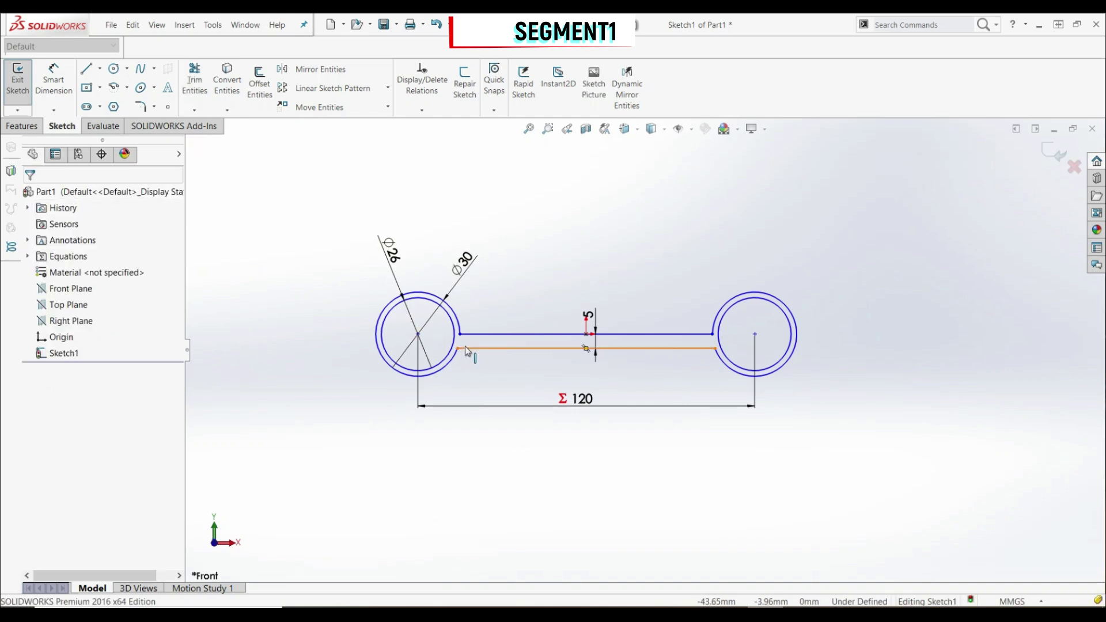
Add a Horizontal relation between the two circle centres and the origin
scroll(466, 350, down, 2)
click(337, 330)
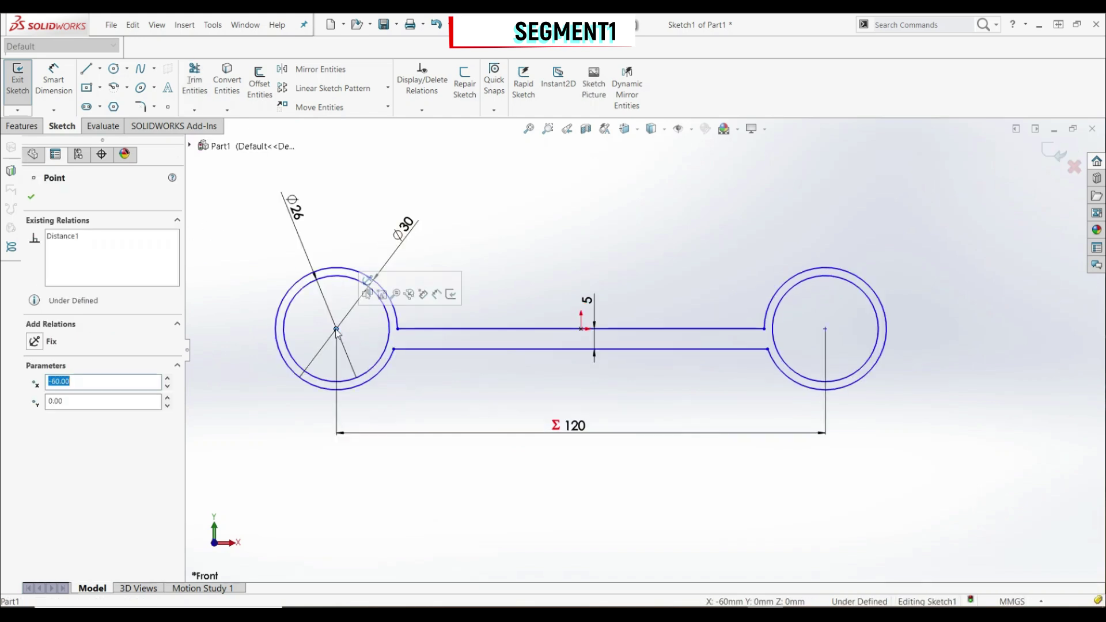
click(825, 330)
ctrl+click(581, 329)
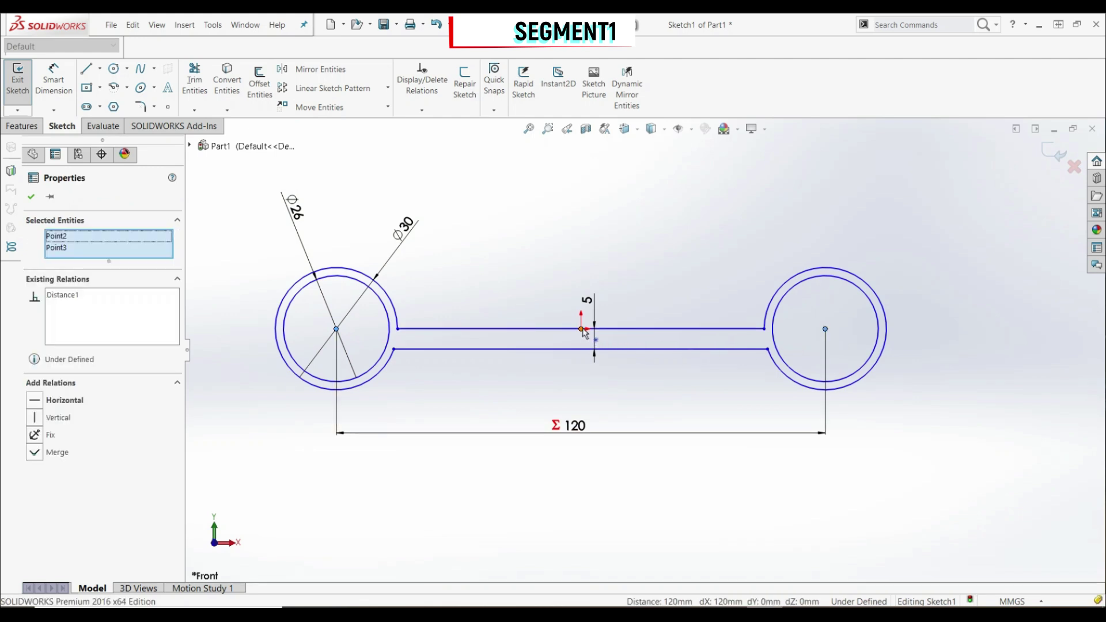
ctrl+click(582, 331)
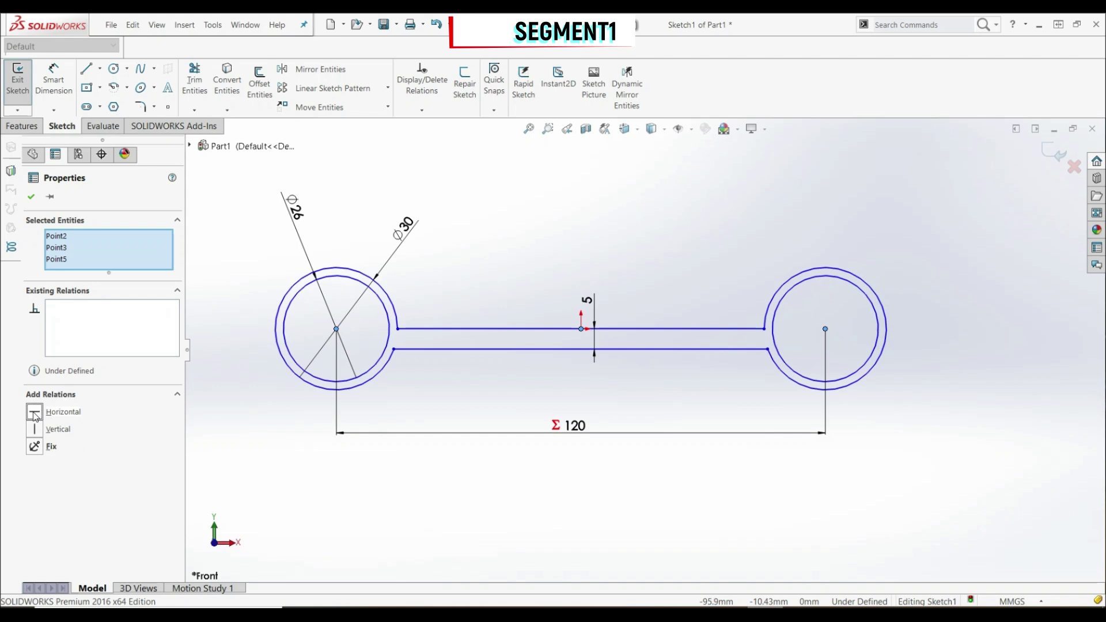
click(32, 198)
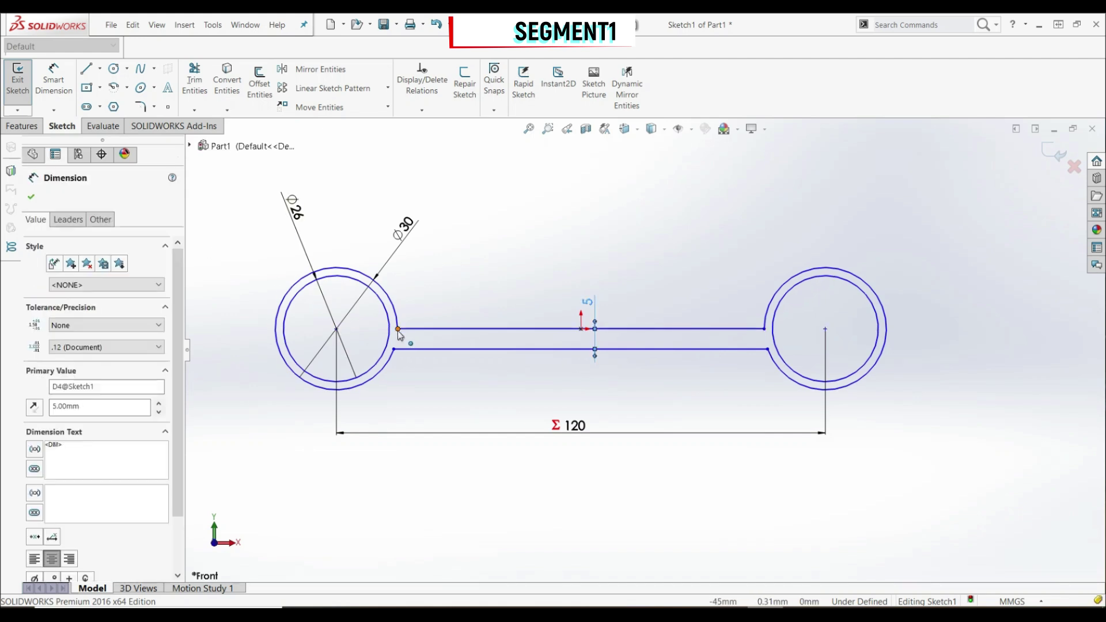
Make the midpoint of the upper horizontal line coincident with the origin
drag(401, 339, 409, 354)
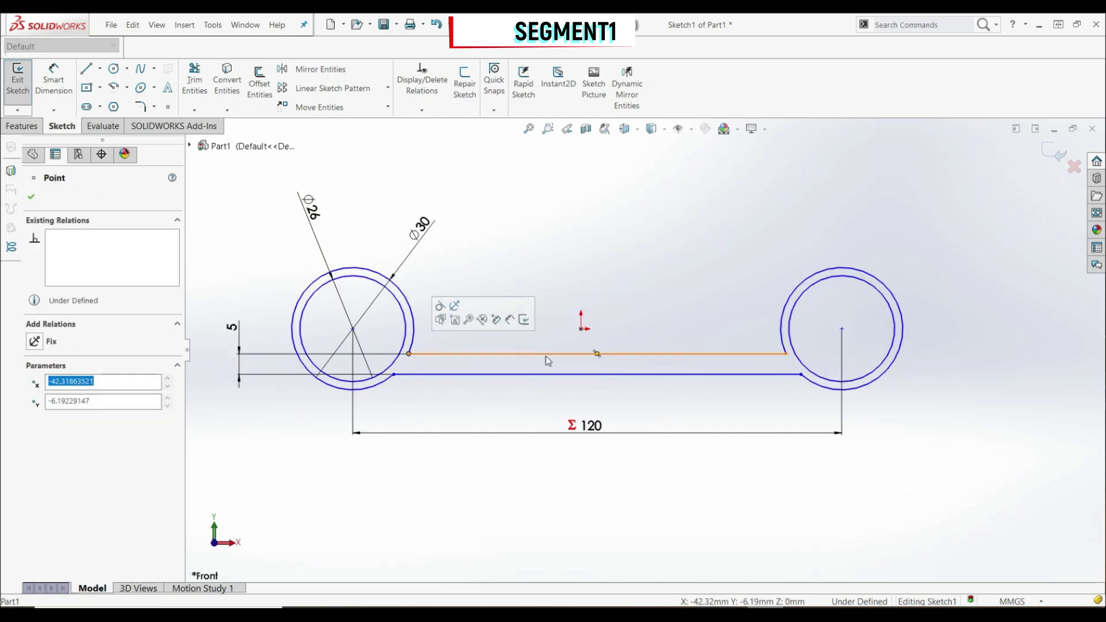
click(597, 354)
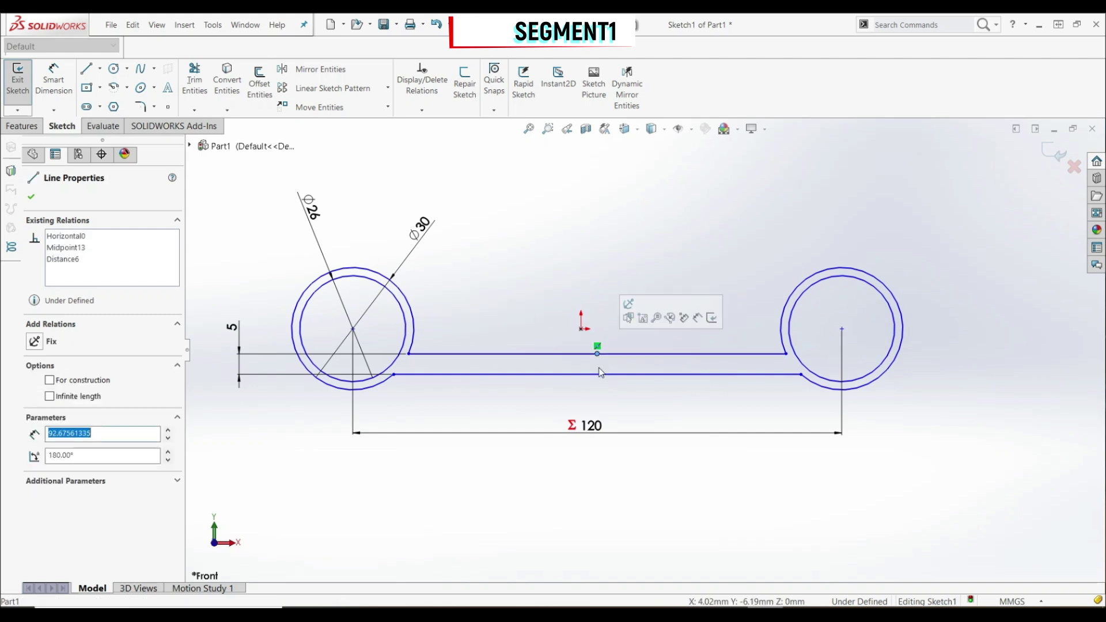
click(582, 329)
ctrl+click(247, 374)
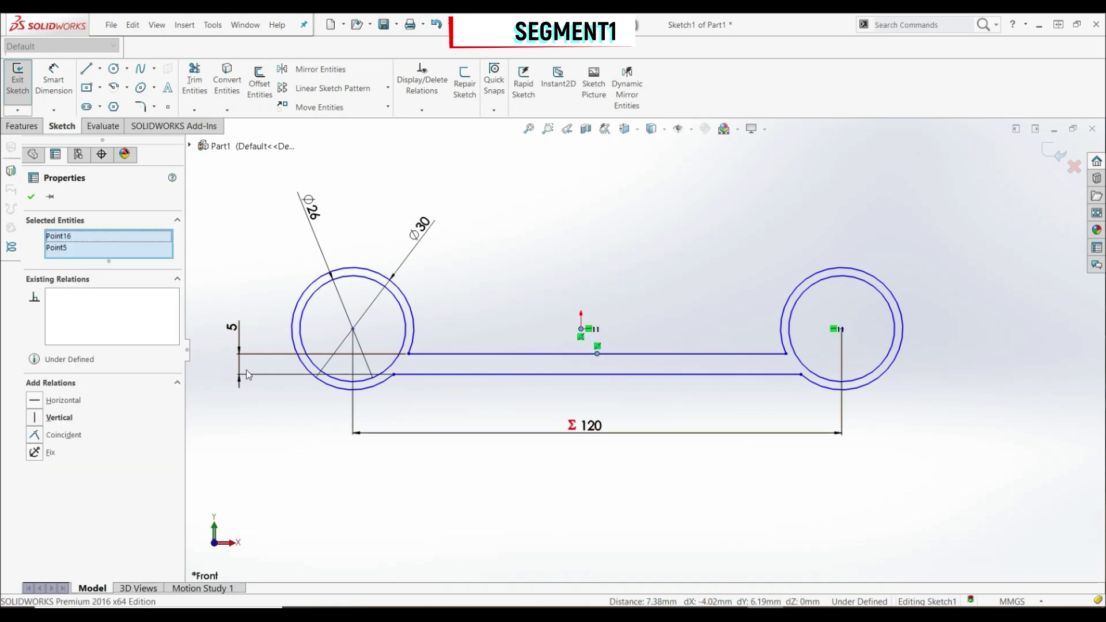
click(34, 435)
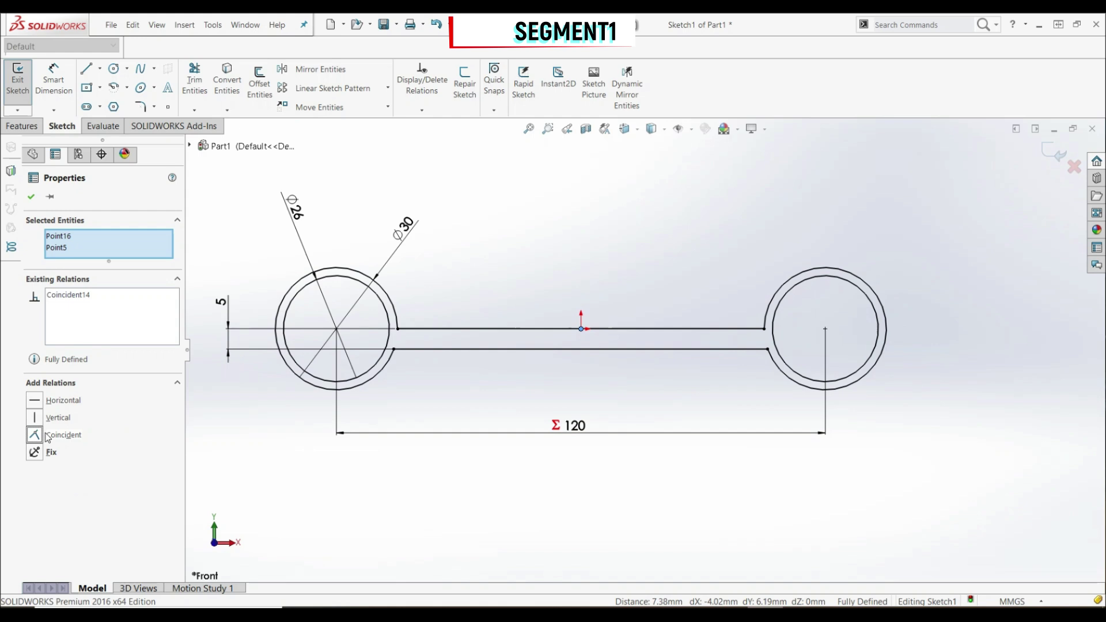
click(32, 197)
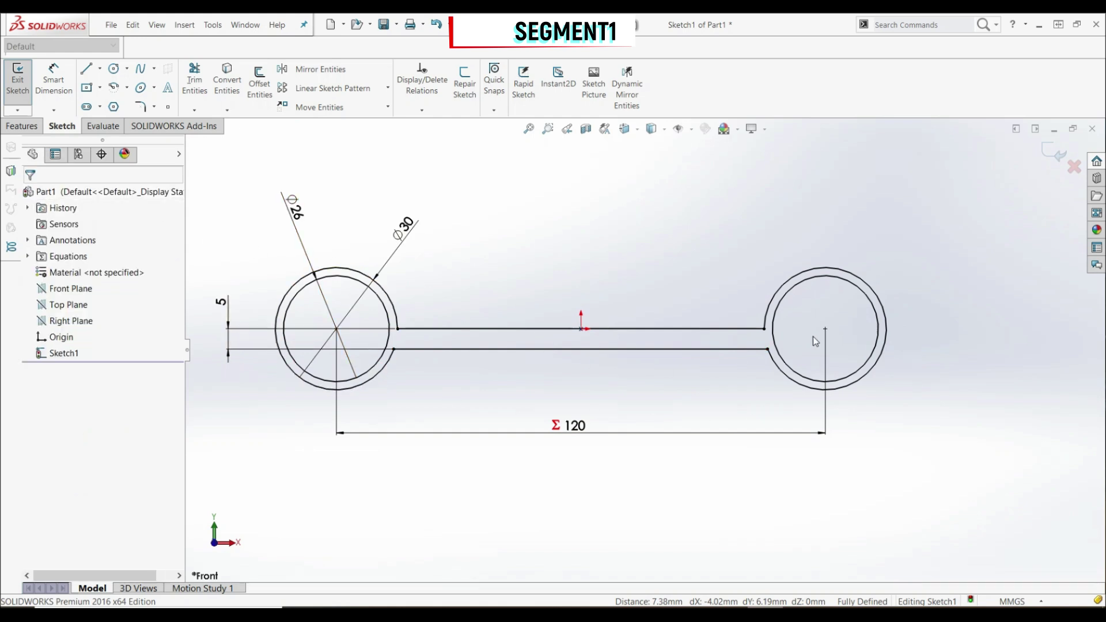
Extrude the two-ring profile as a Mid Plane boss with its depth linked to global variable B
click(34, 130)
click(24, 84)
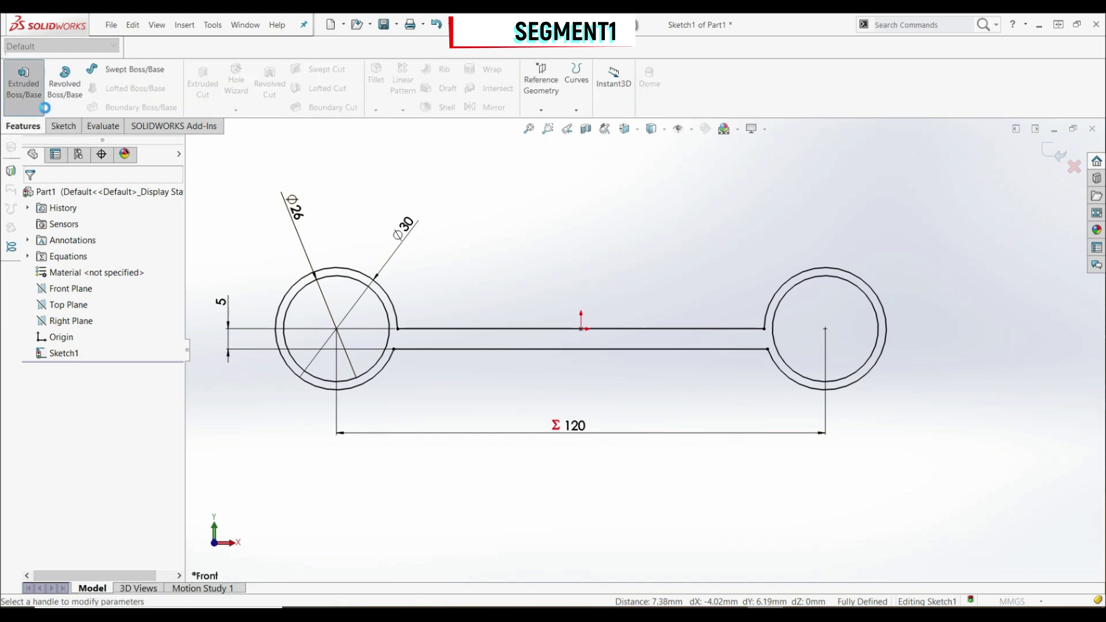
click(142, 277)
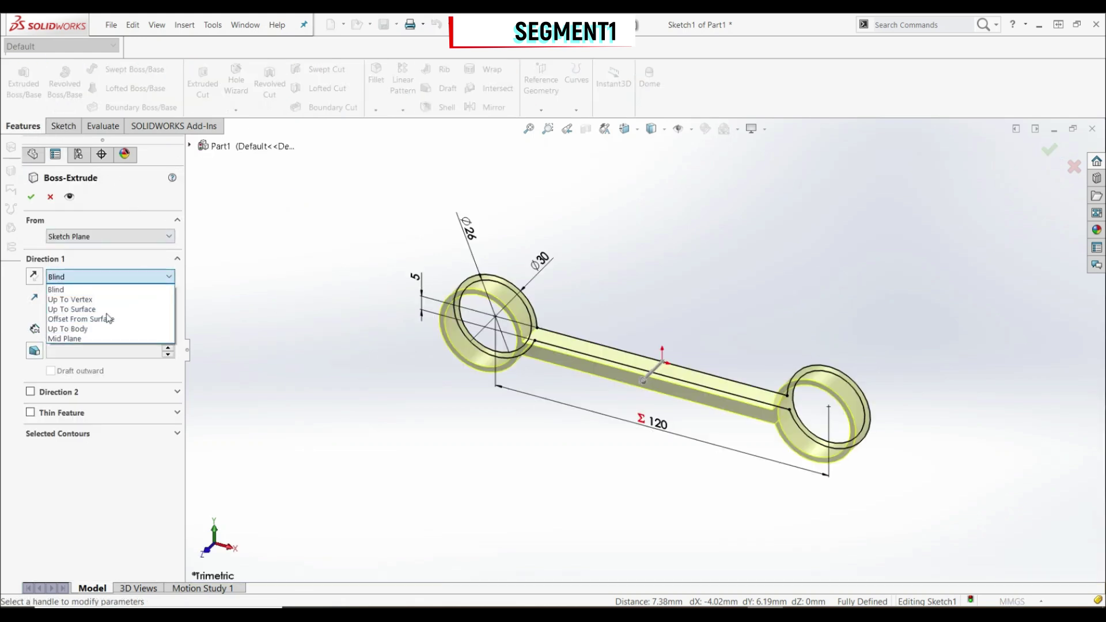
click(89, 336)
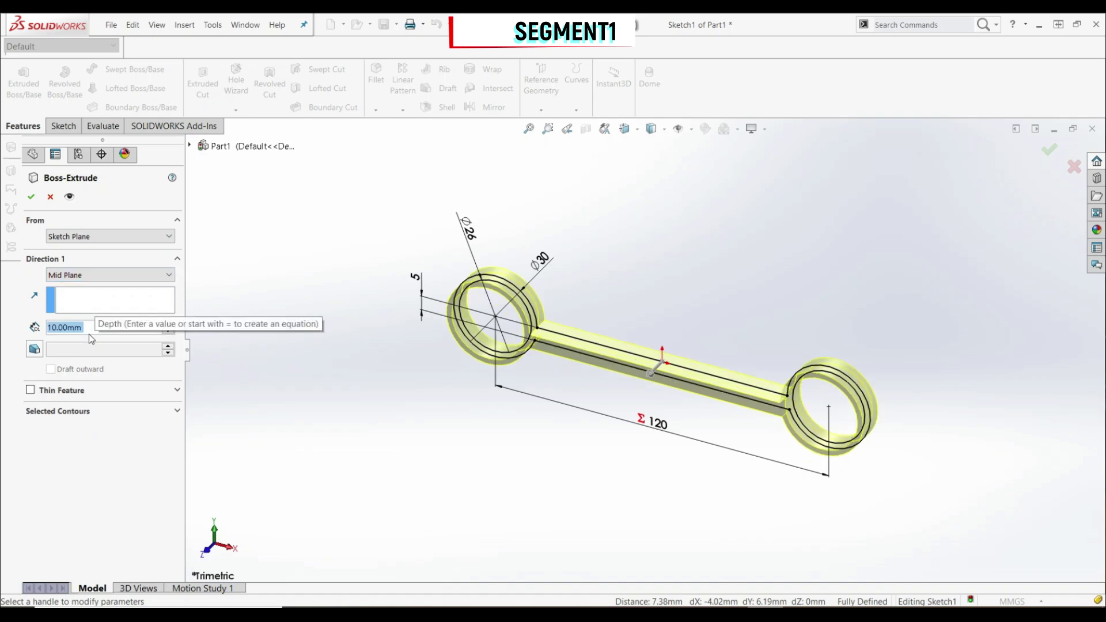
text(=)
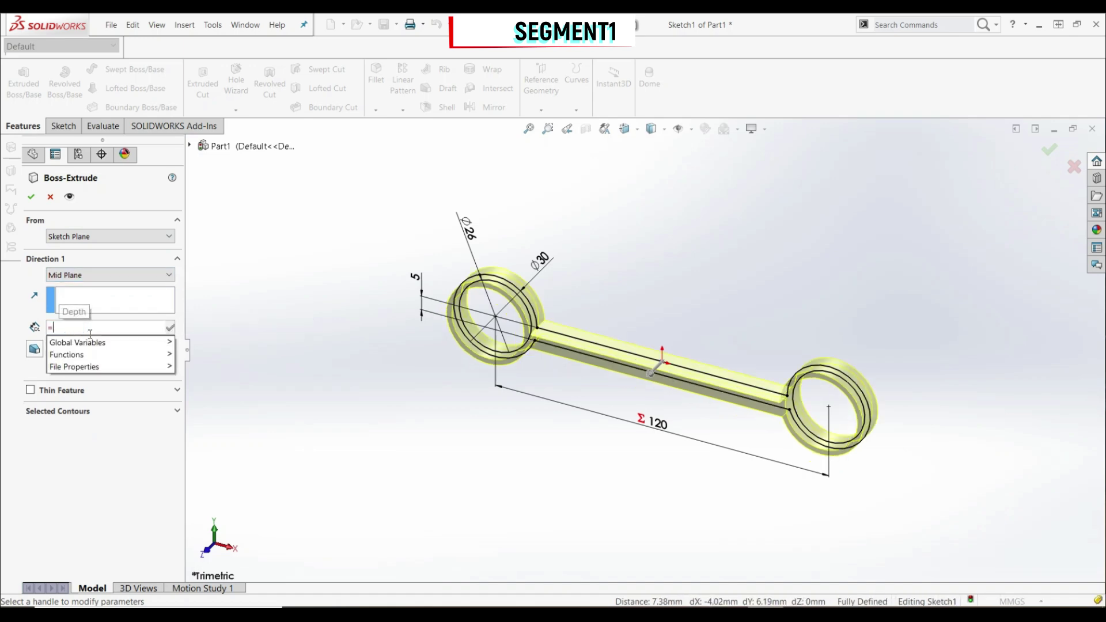
key(Return)
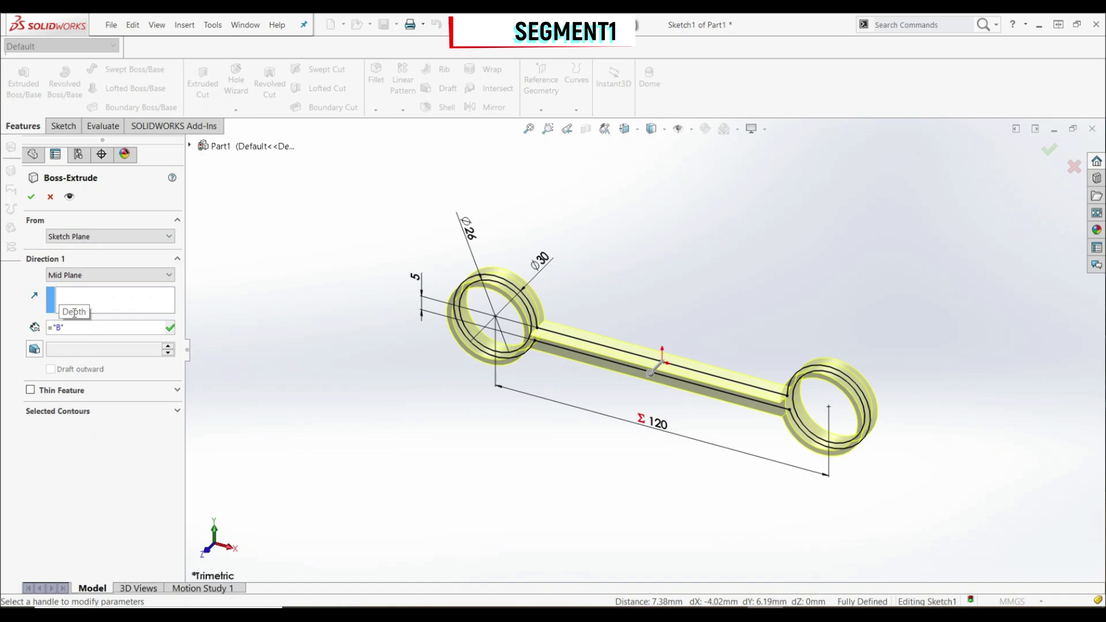
click(31, 198)
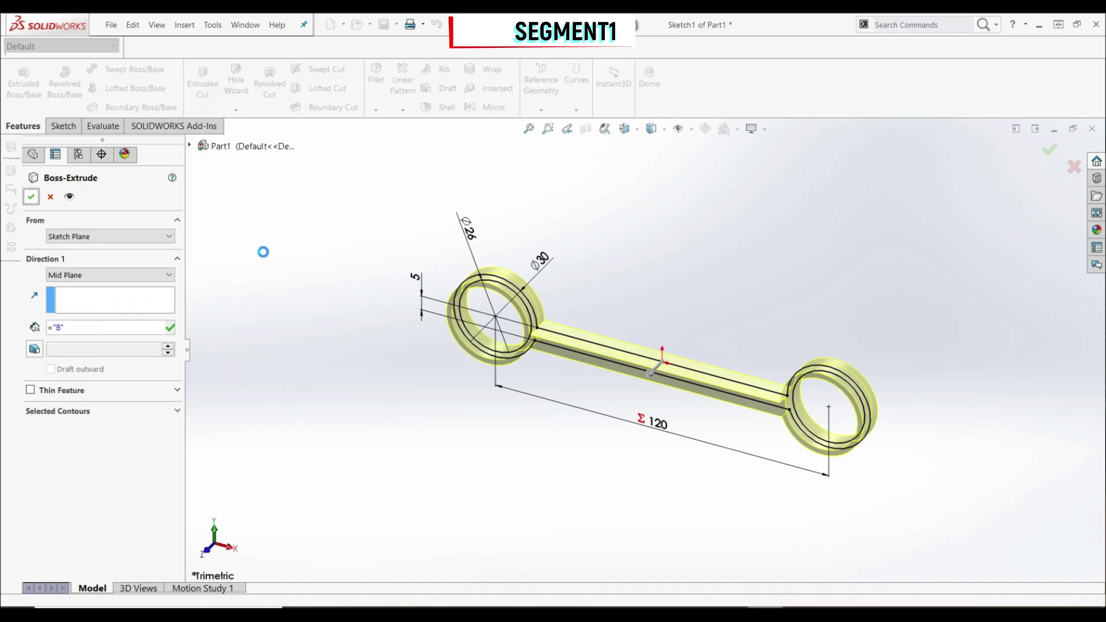
scroll(571, 314, up, 3)
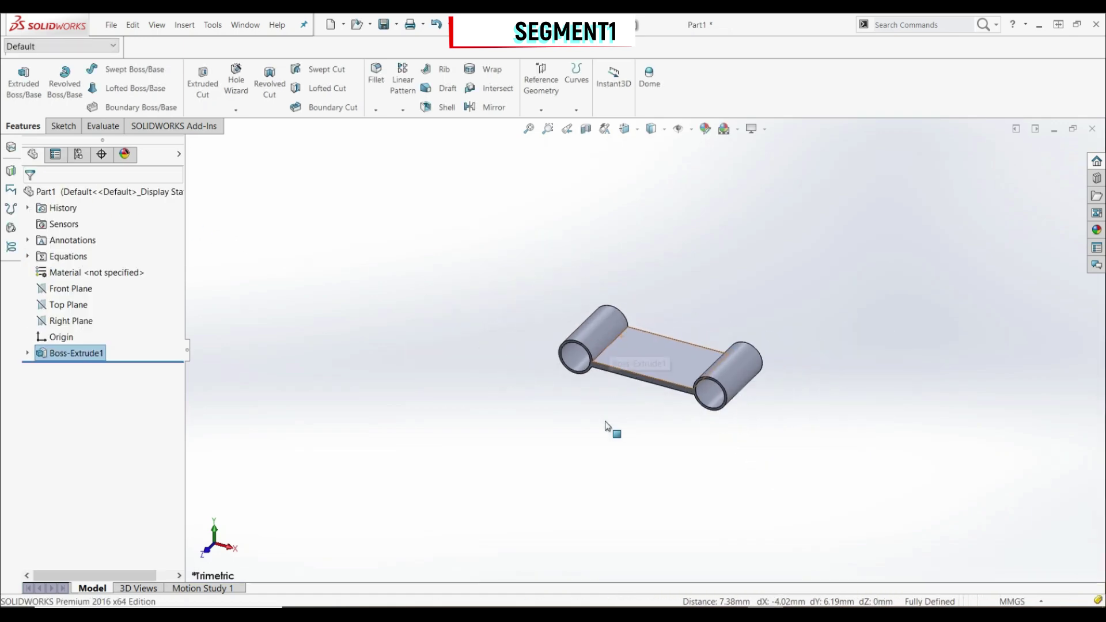
scroll(743, 353, down, 4)
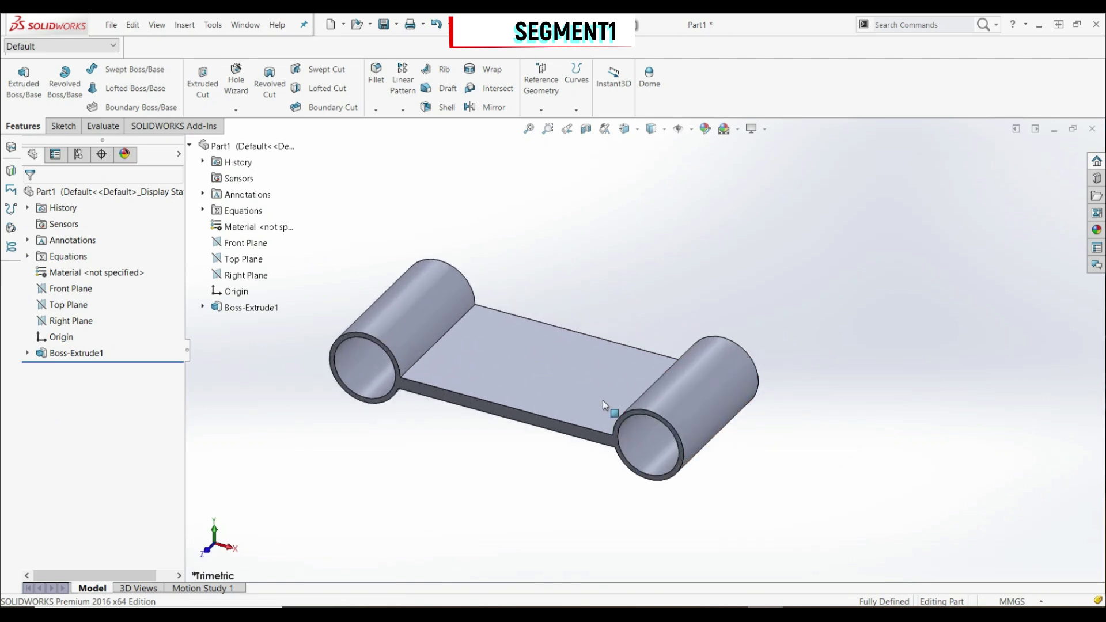
Start a sketch on the connecting plate's upper face and draw a centre rectangle about 43 × 81 mm from the origin
click(518, 375)
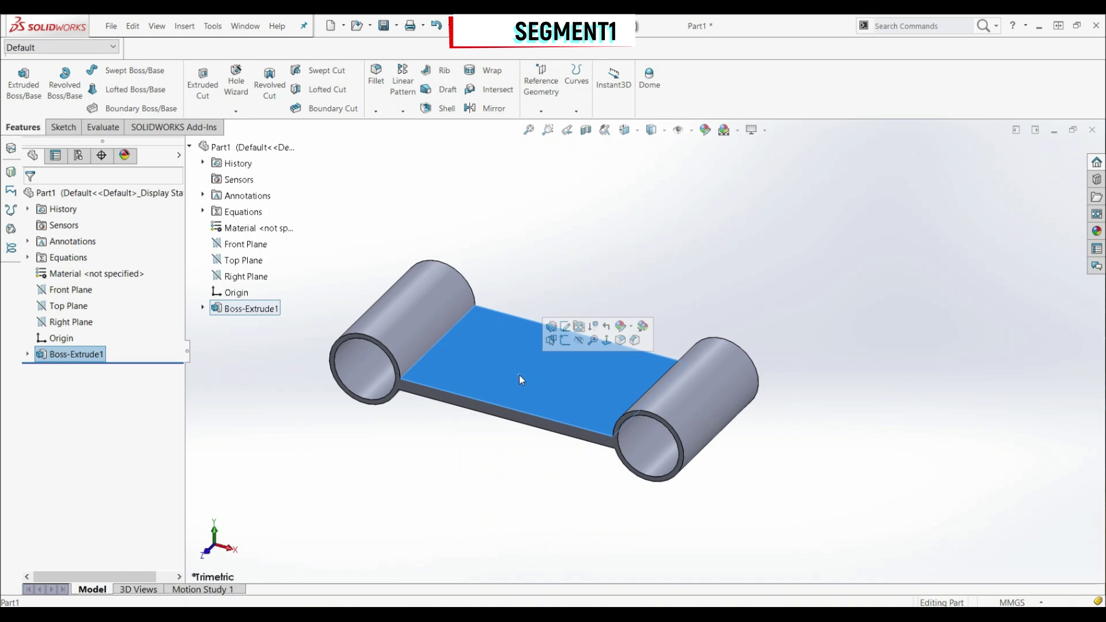
click(566, 344)
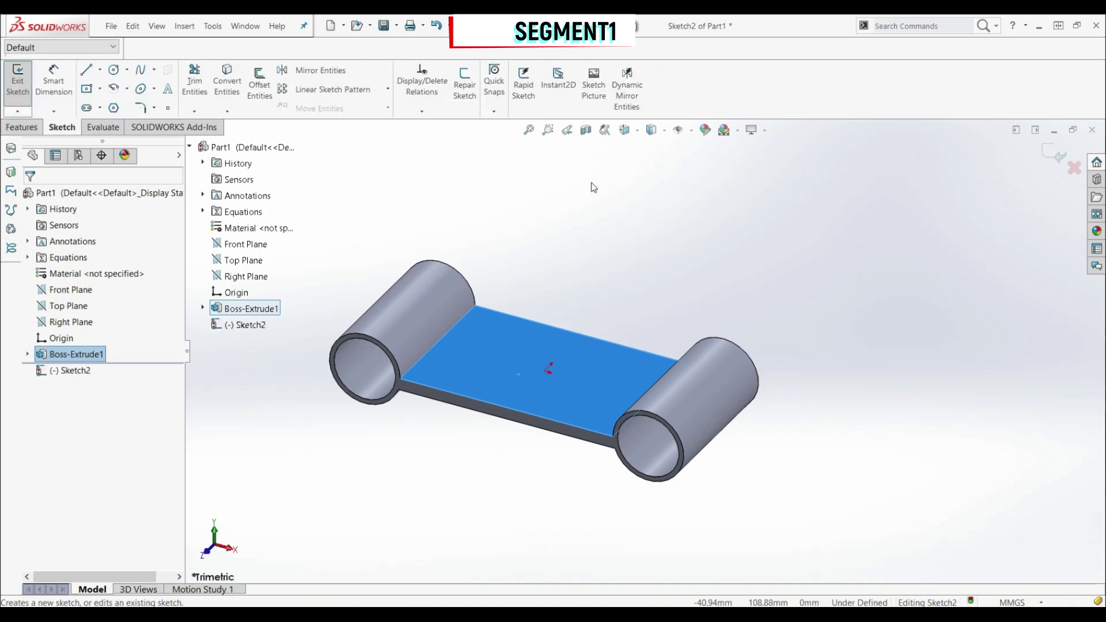
click(627, 130)
click(704, 213)
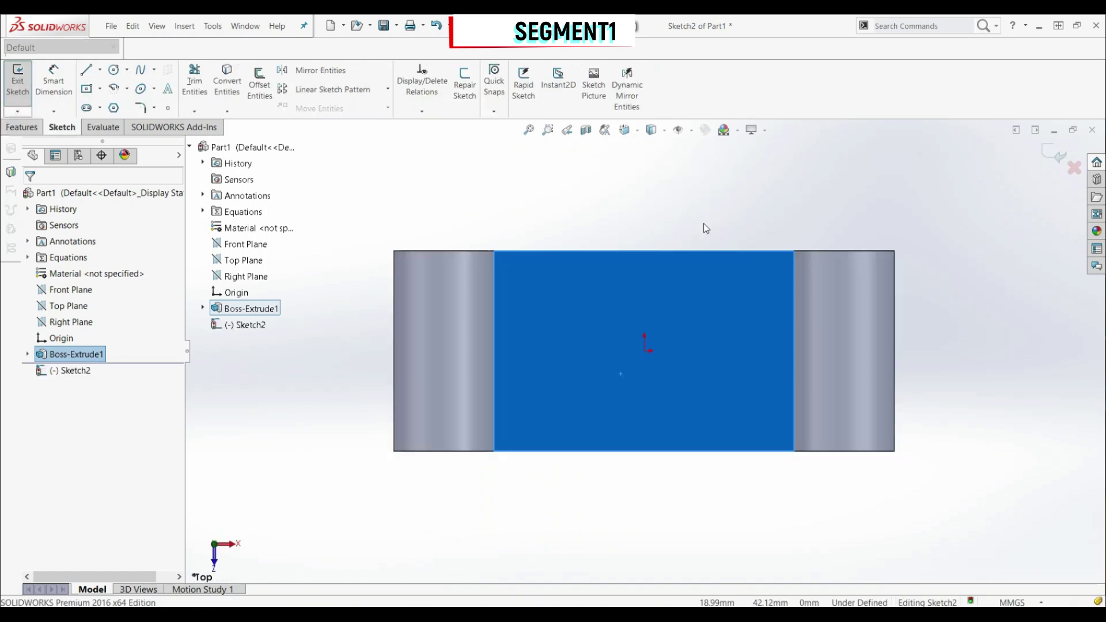
click(87, 90)
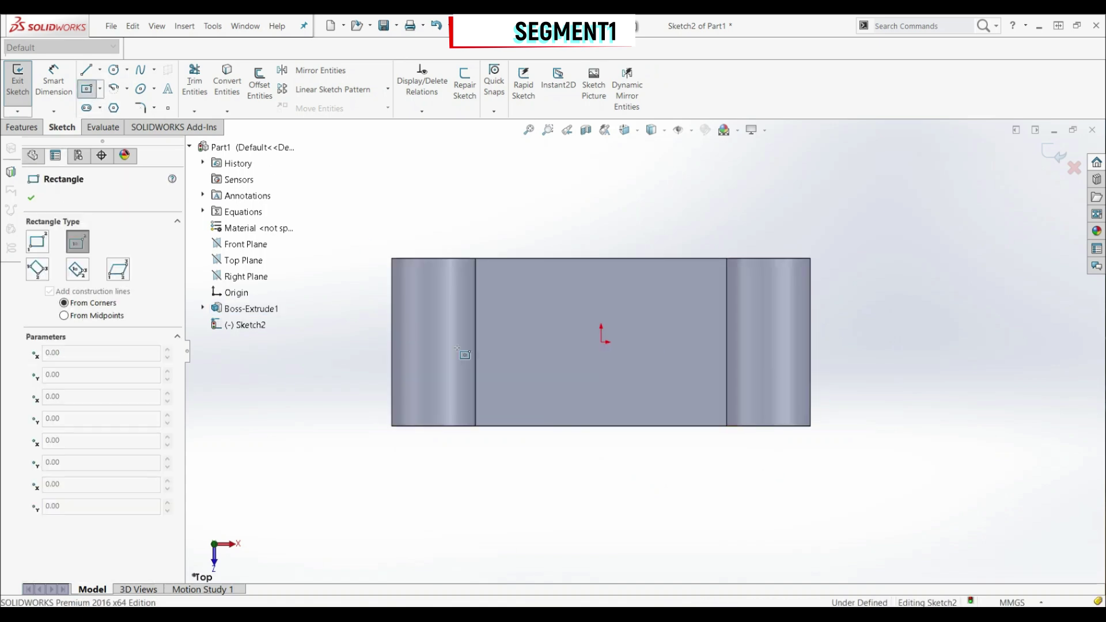
click(602, 342)
click(540, 230)
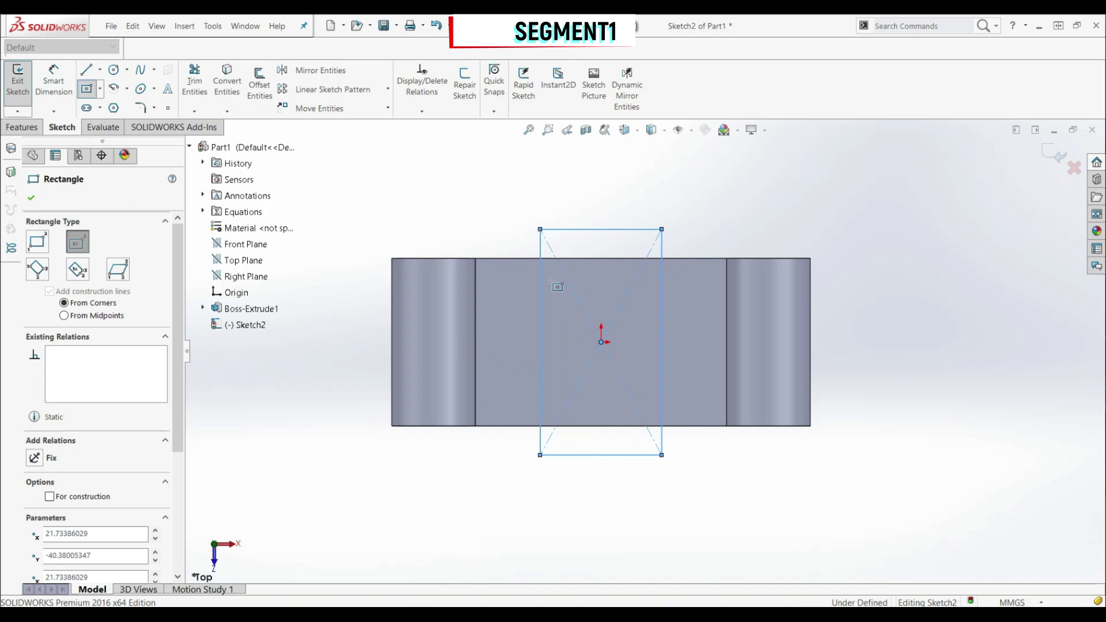
Dimension the rectangle's width to 40 mm
click(53, 81)
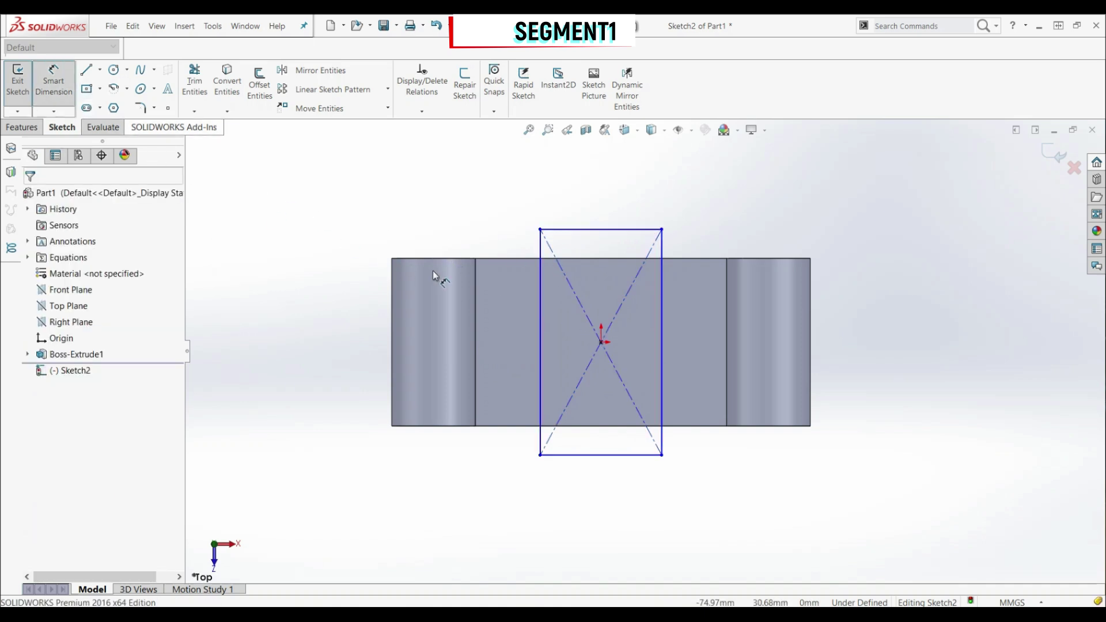
click(617, 230)
click(603, 194)
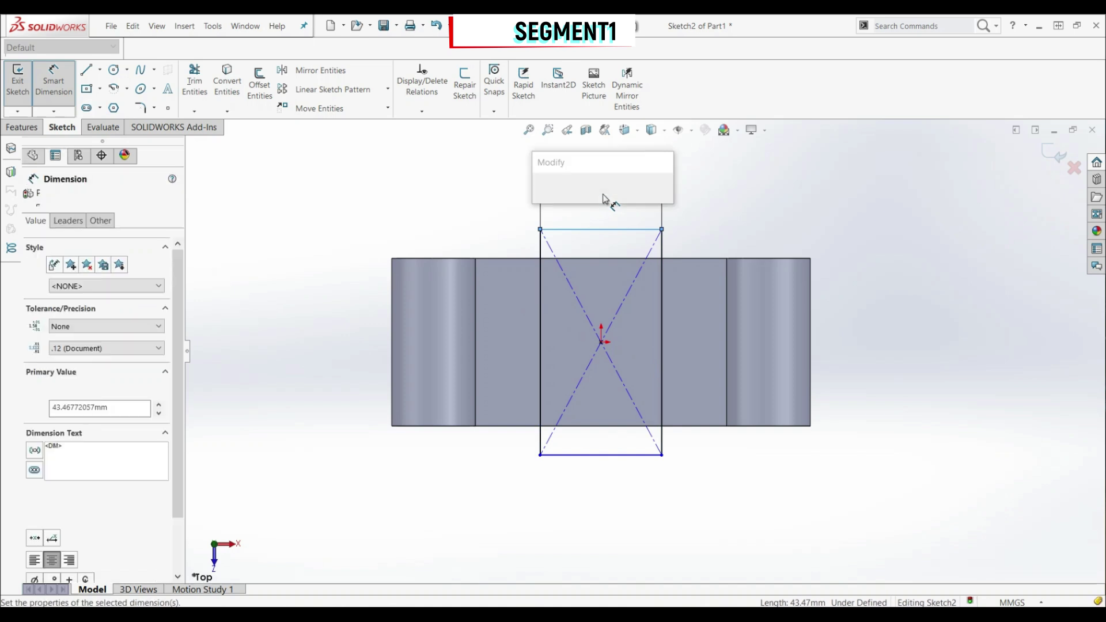
key(Return)
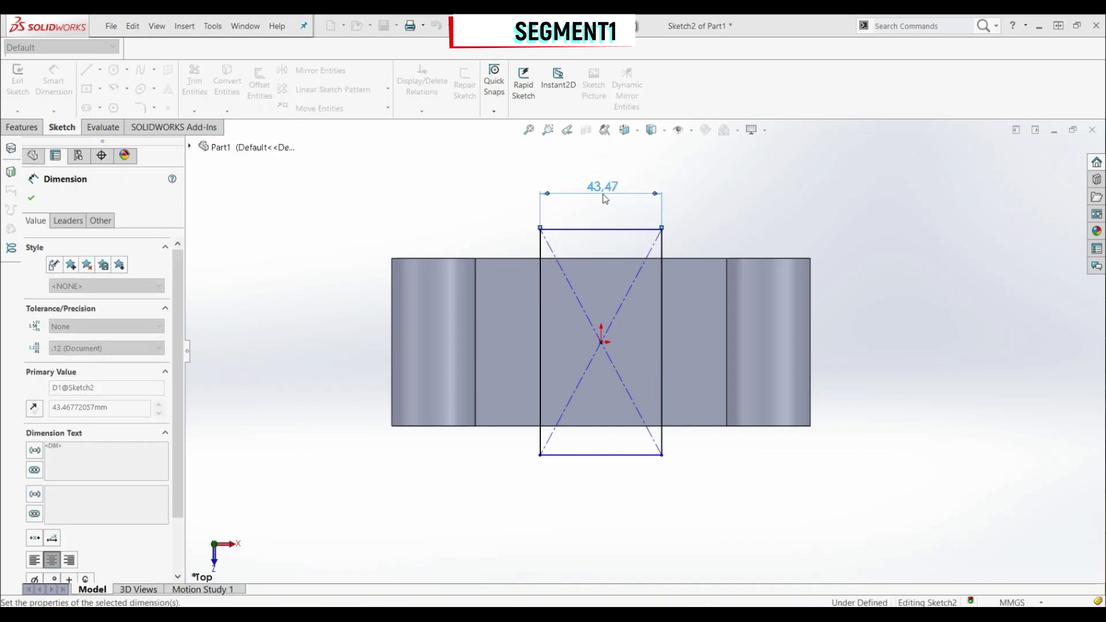
Set the distance between the rectangle's upper edge and the plate's adjacent edge to 5 mm
click(617, 260)
click(625, 230)
click(703, 214)
text(5)
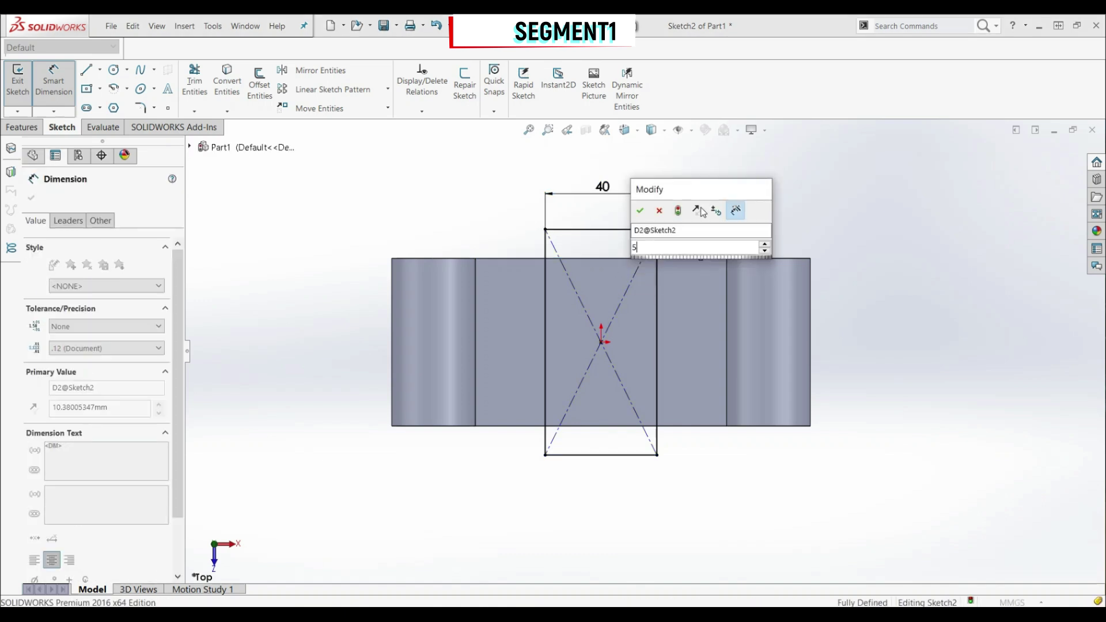
key(Return)
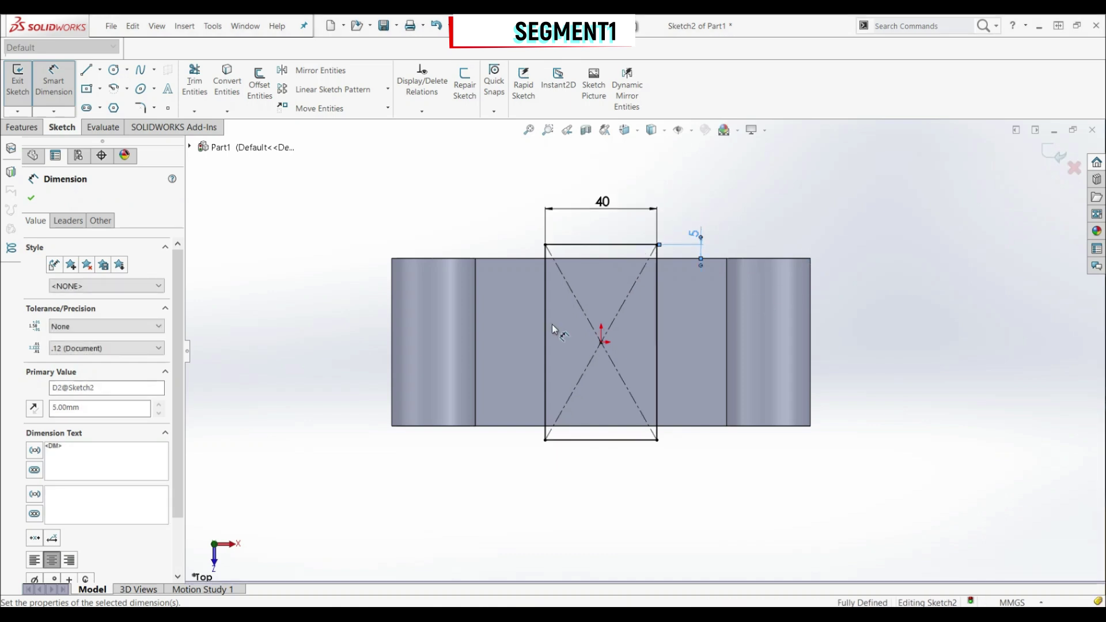
click(31, 197)
Extrude the rectangle 10 mm Blind upward from the plate, merged with the existing body
click(22, 128)
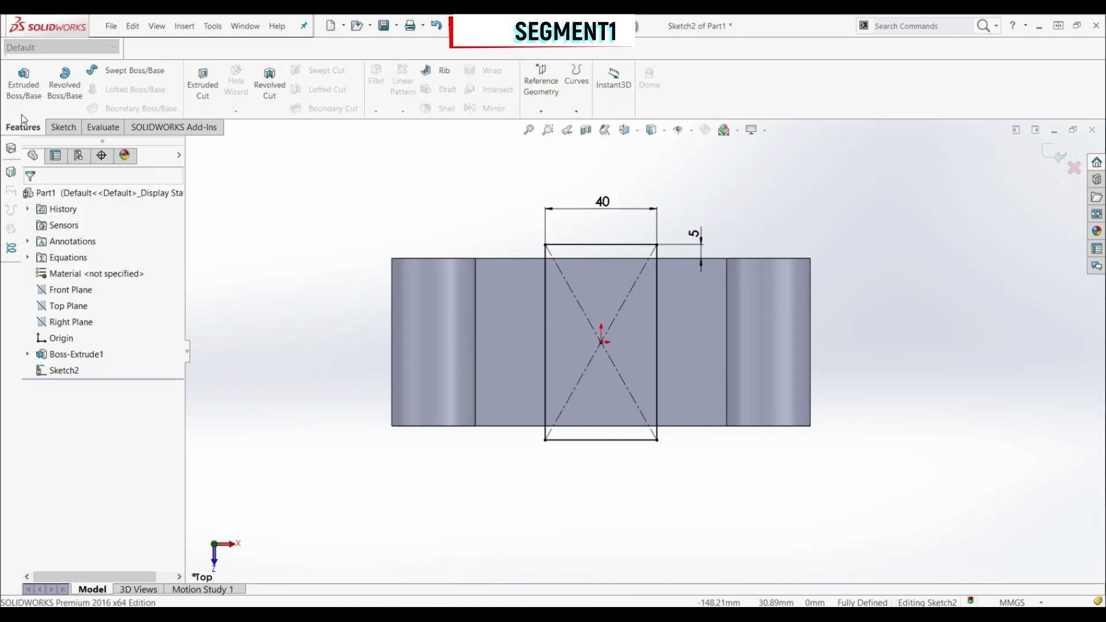
click(23, 81)
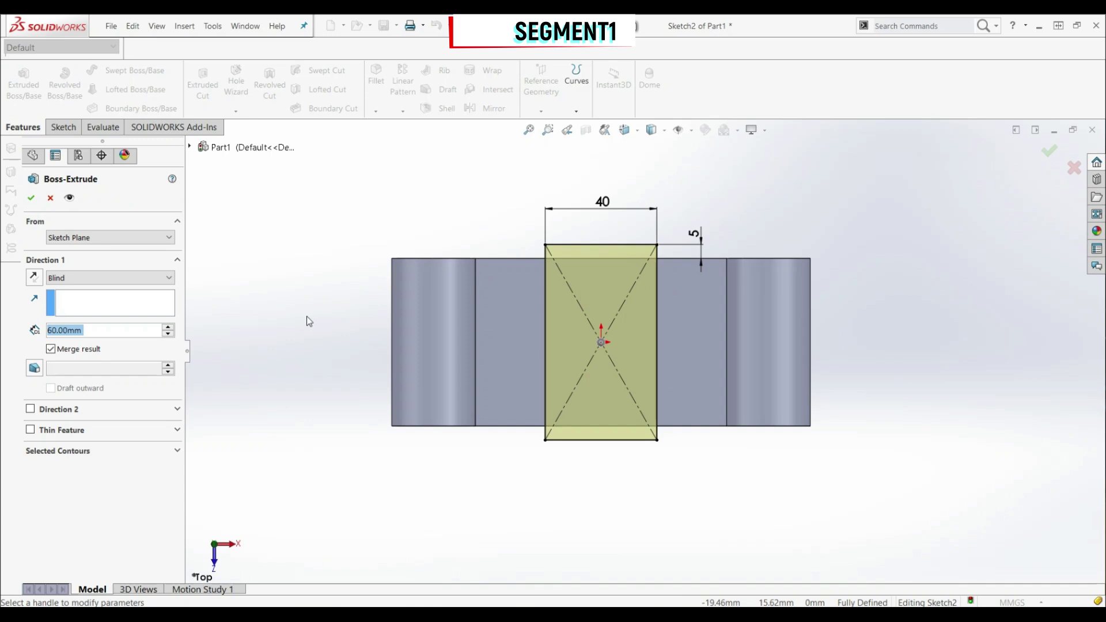
text(10)
key(Return)
middle_drag(440, 469, 414, 354)
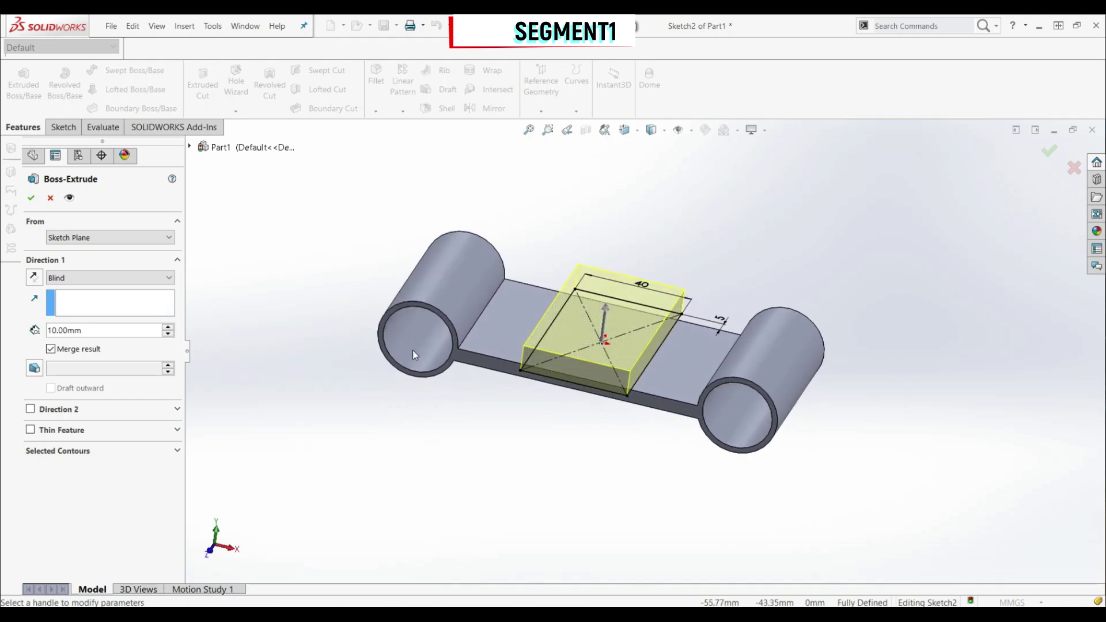
click(32, 198)
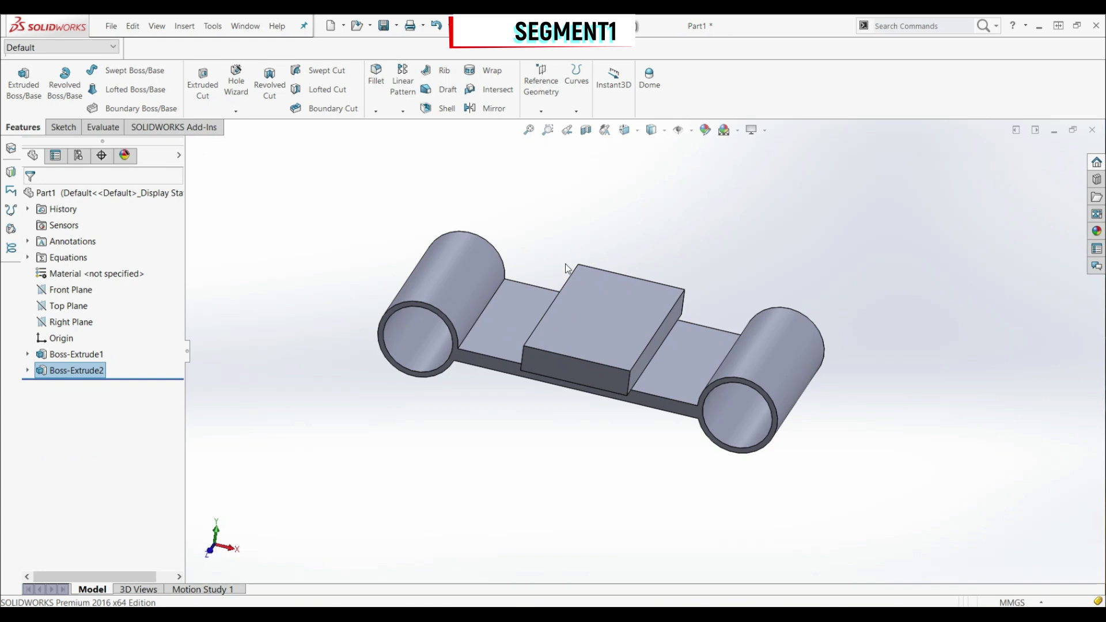
Start a sketch on the Front Plane and draw a centre rectangle about 22 × 24 mm above the raised block
click(82, 293)
click(626, 129)
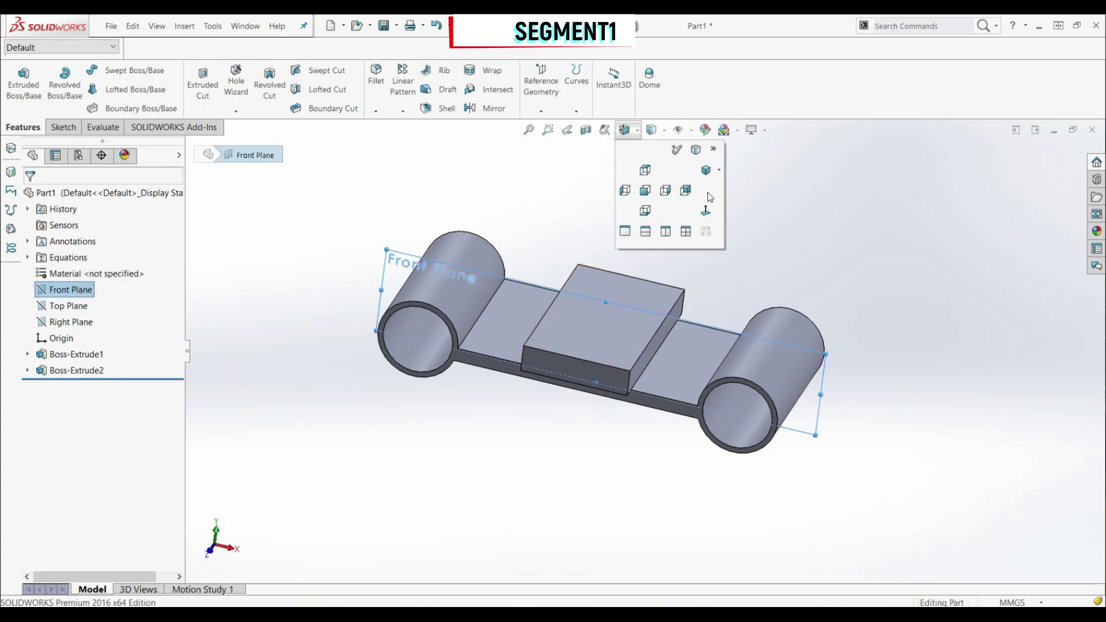
click(706, 211)
scroll(702, 253, down, 3)
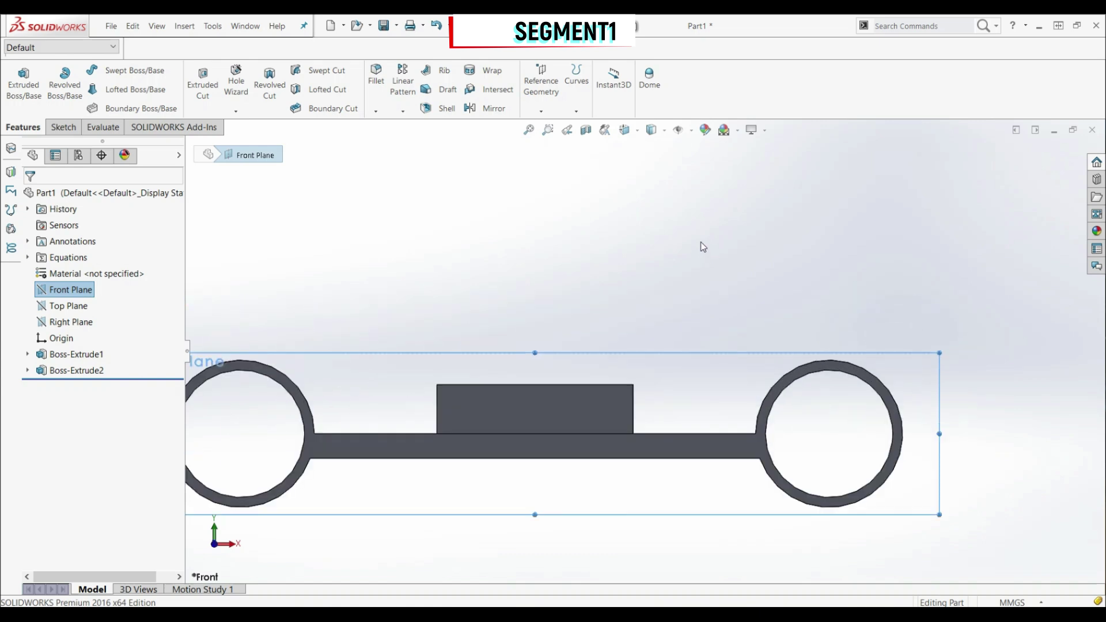
click(62, 126)
click(18, 79)
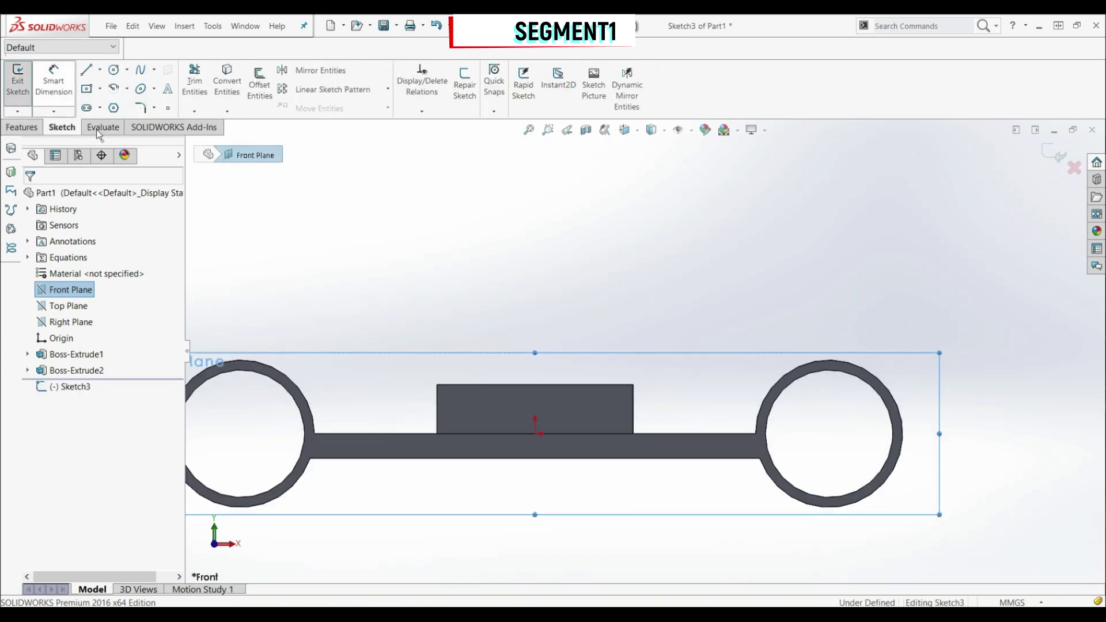
click(88, 91)
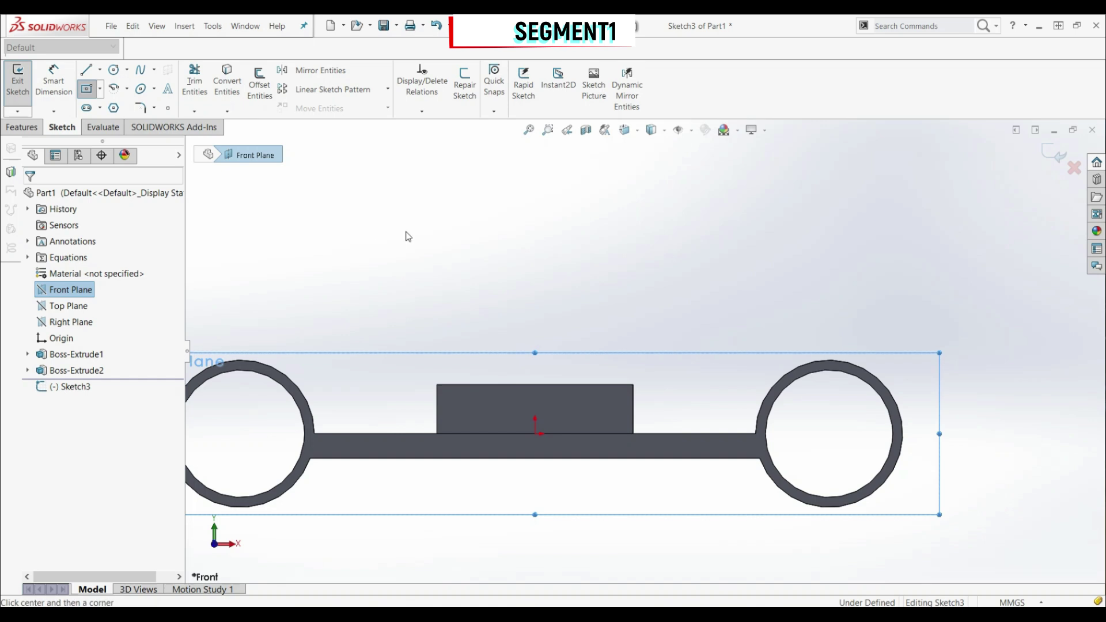
click(534, 284)
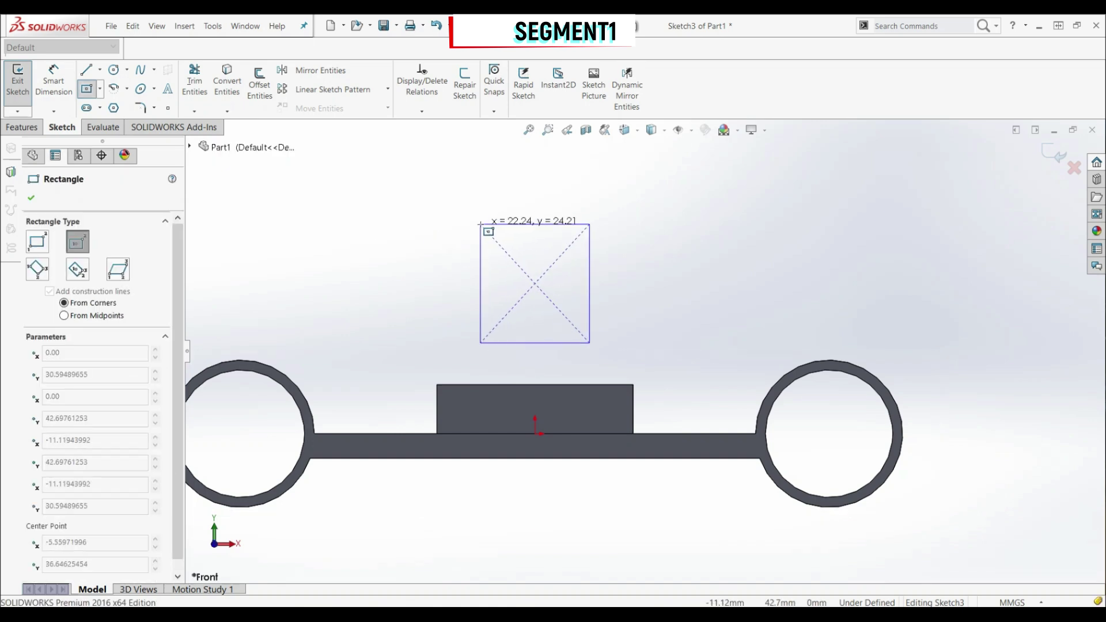
click(480, 223)
key(Escape)
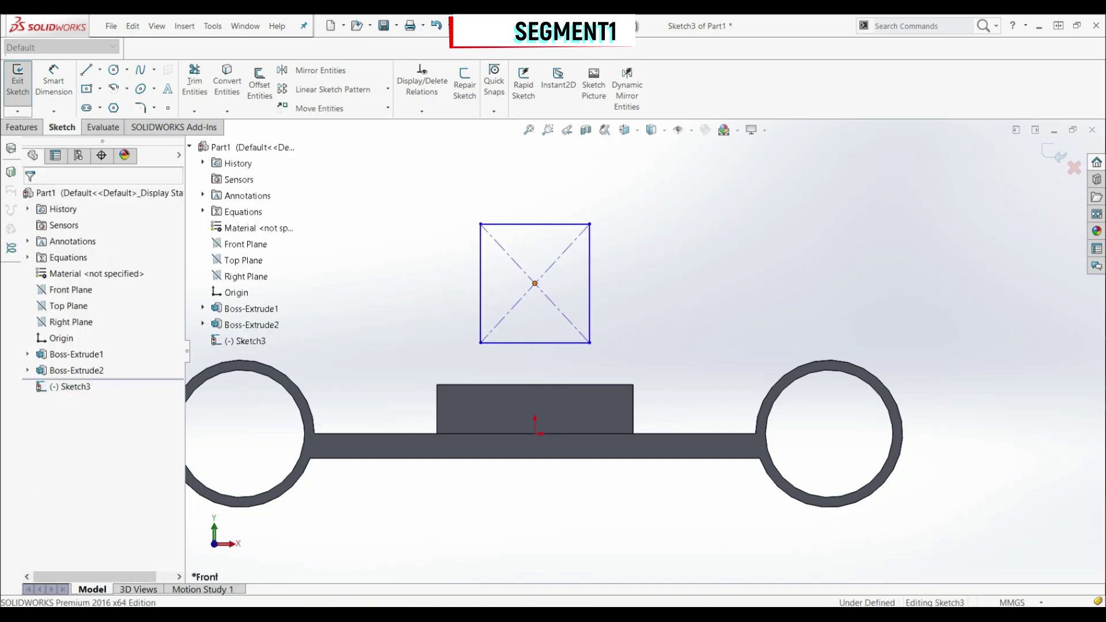
Add a Vertical relation between the rectangle's centre point and the origin
click(534, 283)
ctrl+click(535, 434)
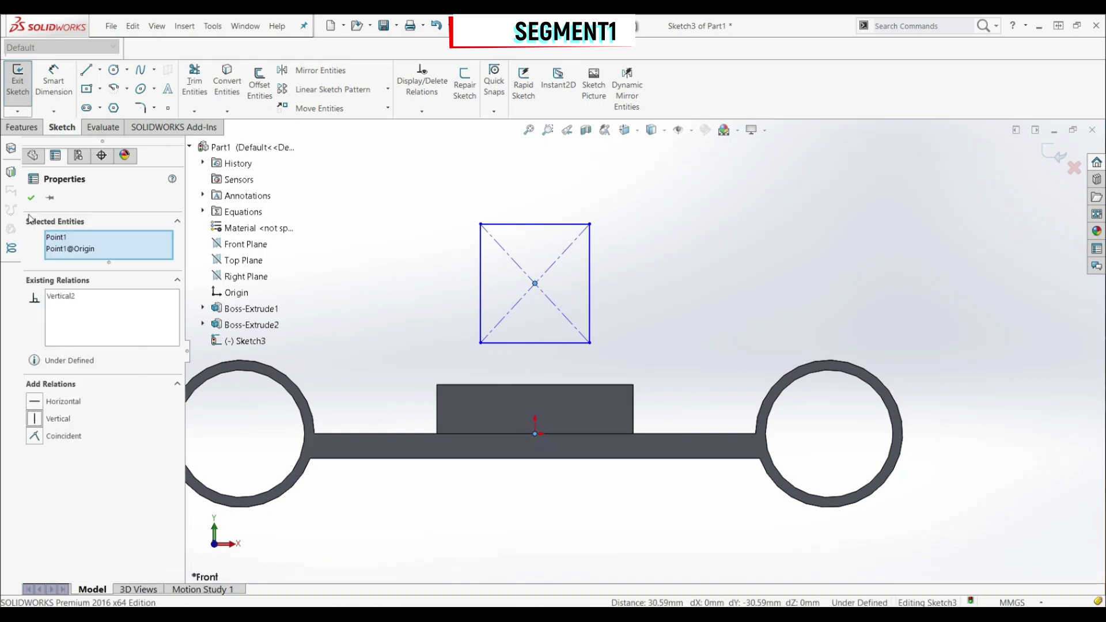
click(31, 197)
Add an Equal relation between the rectangle's upper horizontal side and one vertical side to make it a square
click(509, 225)
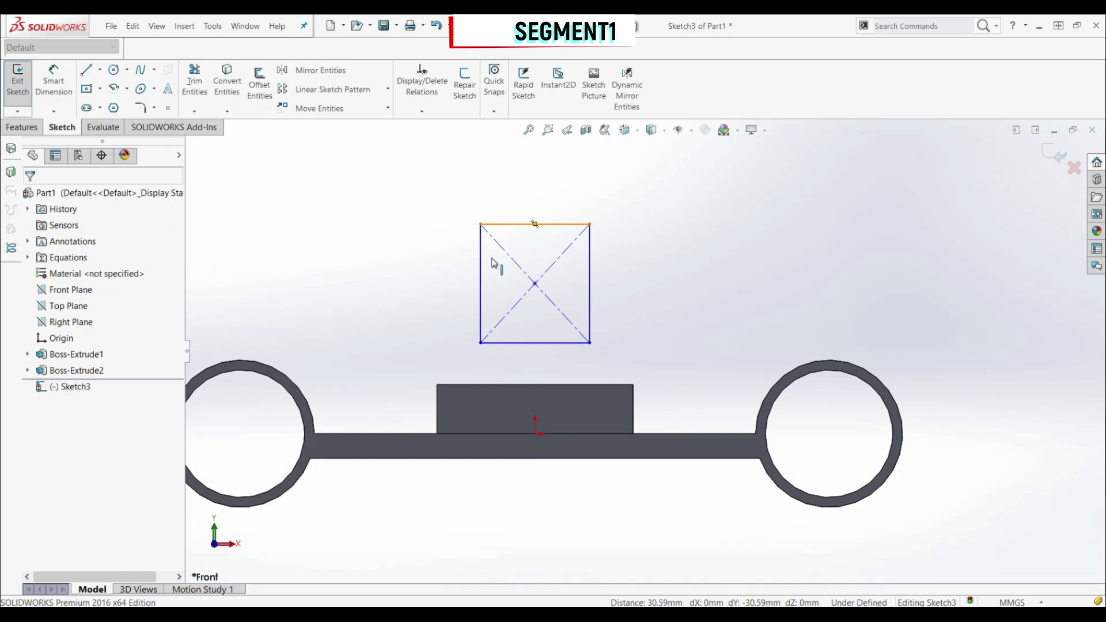
ctrl+click(481, 271)
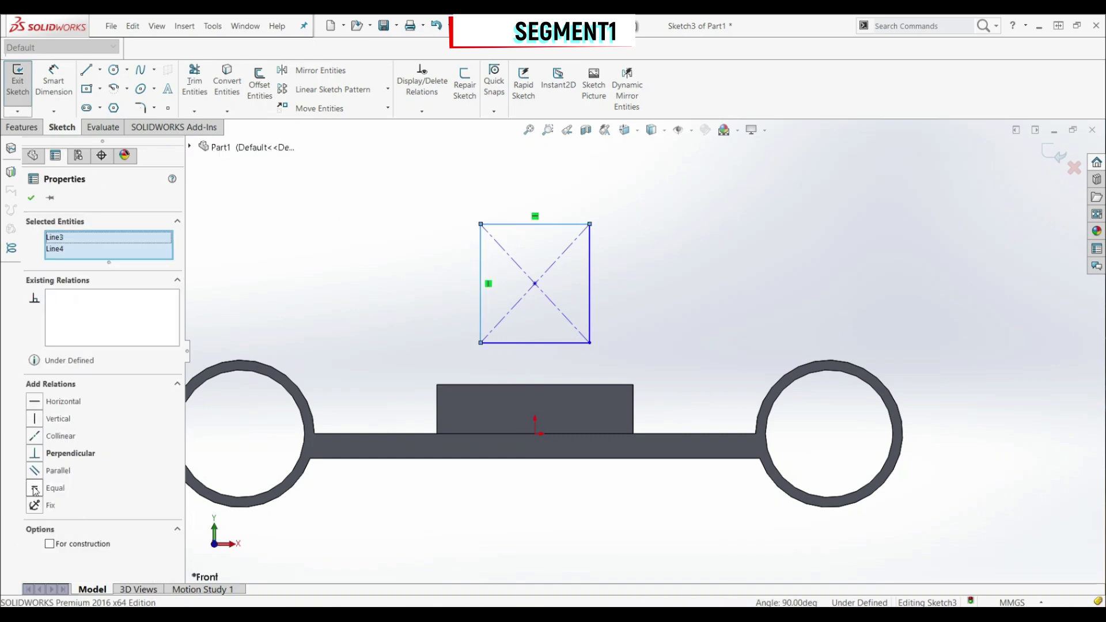
click(35, 489)
click(31, 198)
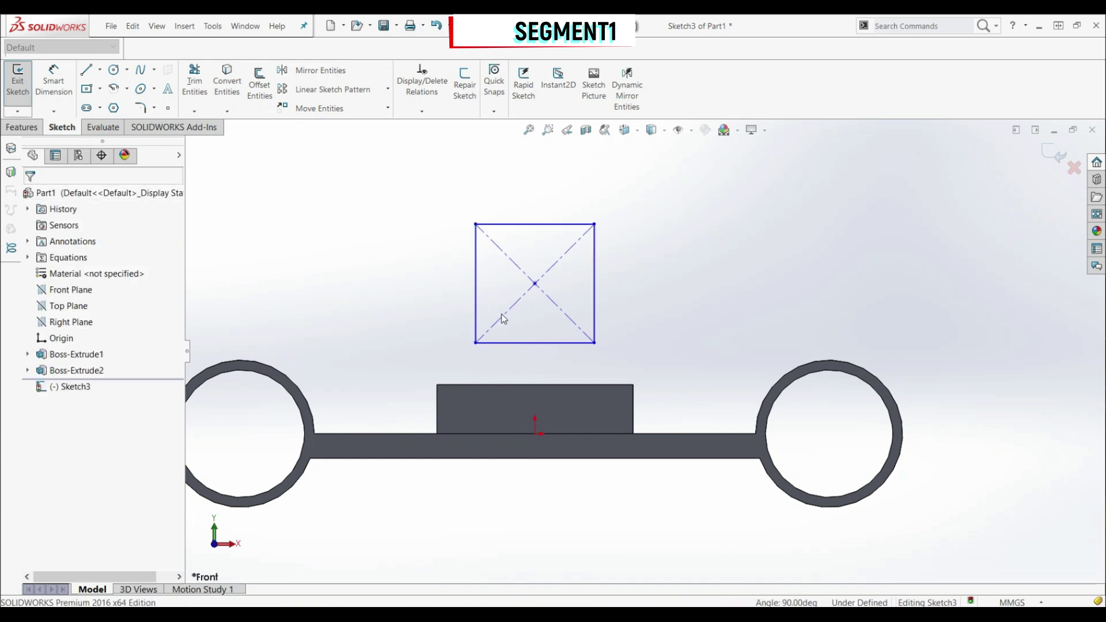
Make the square's lower side collinear with the raised block's upper edge
click(499, 369)
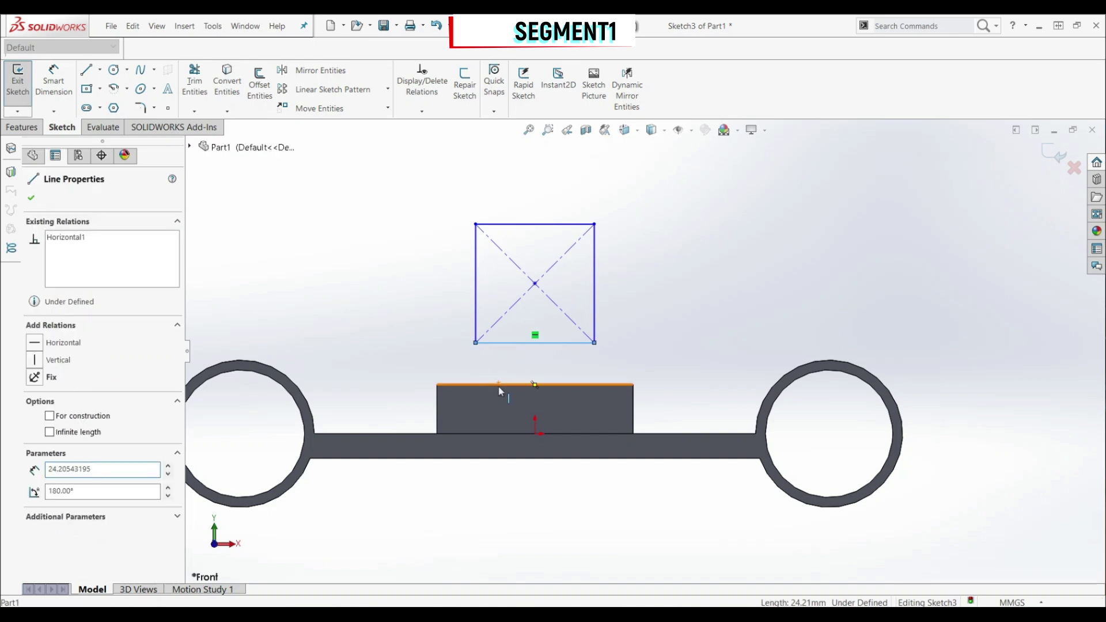
ctrl+click(499, 388)
click(42, 402)
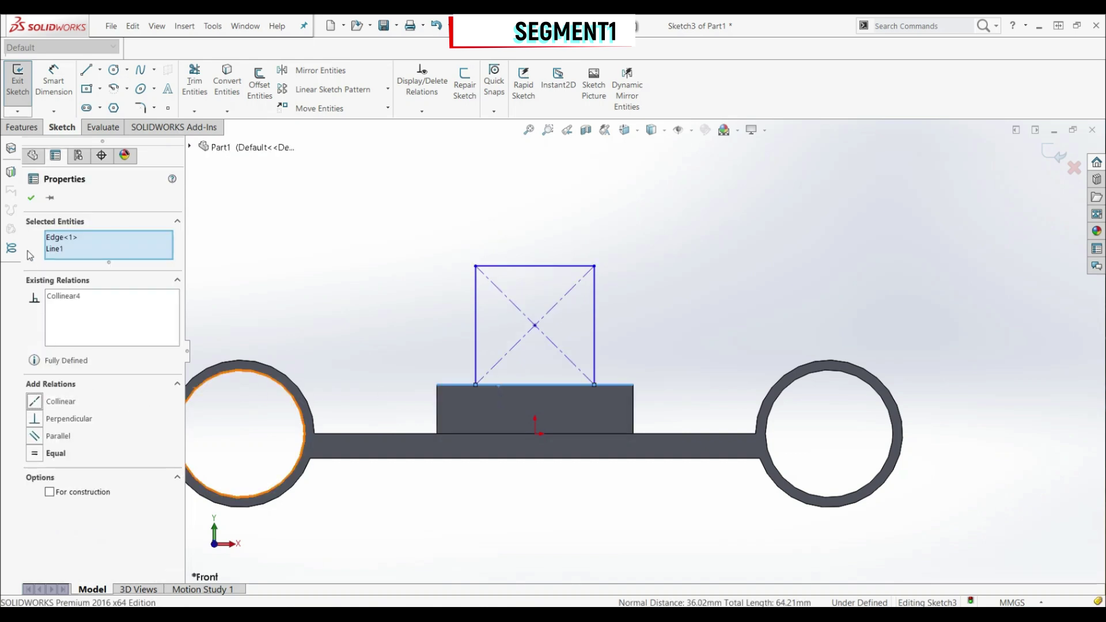
click(31, 198)
Dimension the square's upper side to 30 mm
click(53, 80)
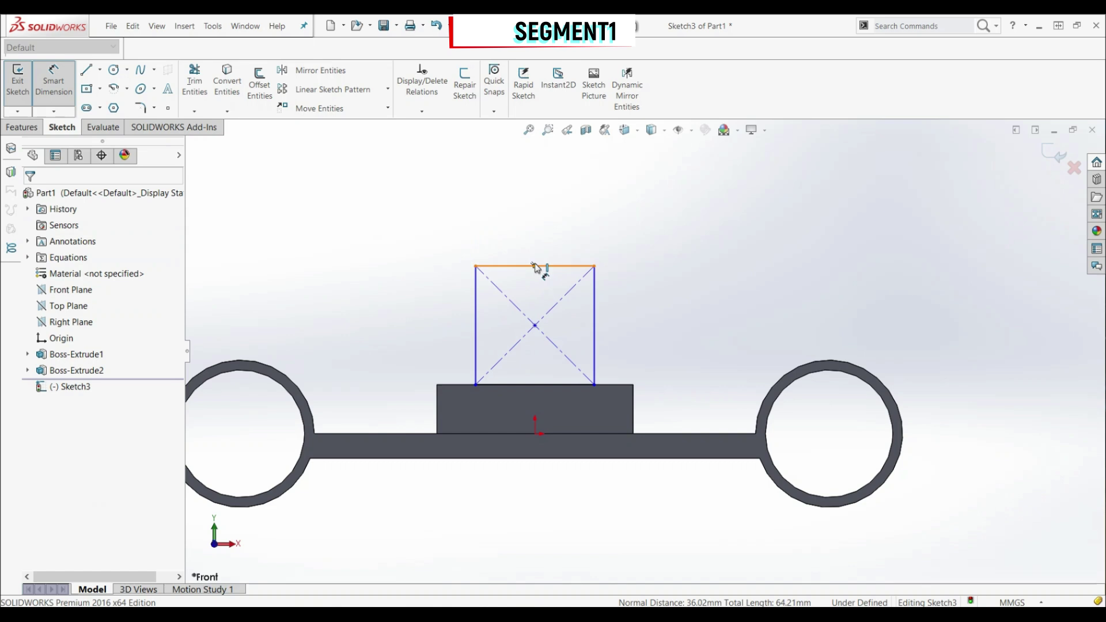
click(574, 266)
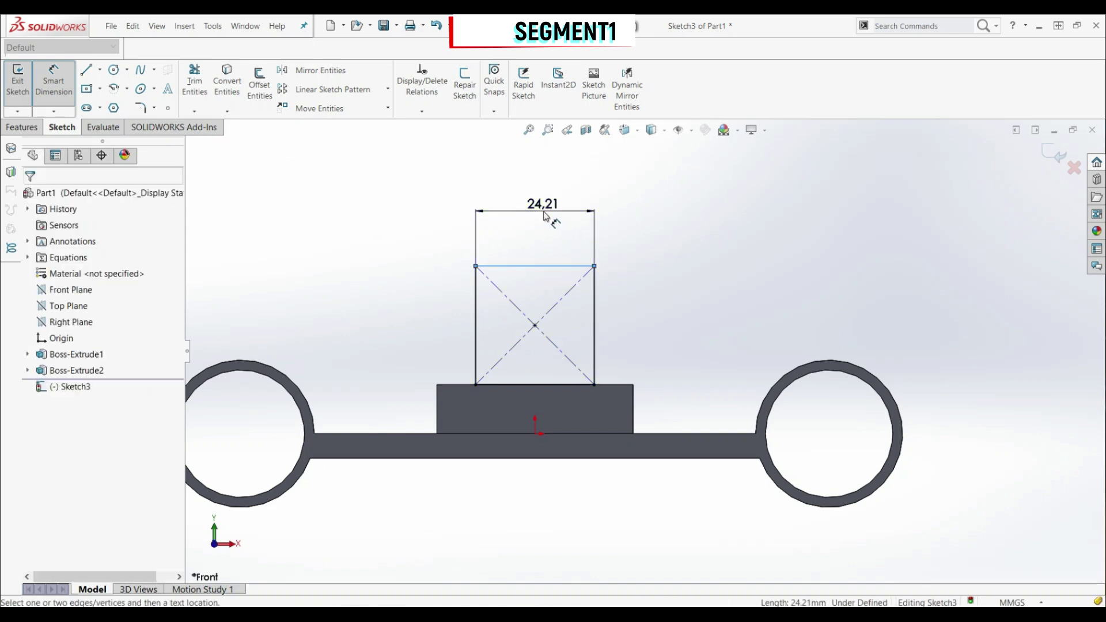
click(544, 212)
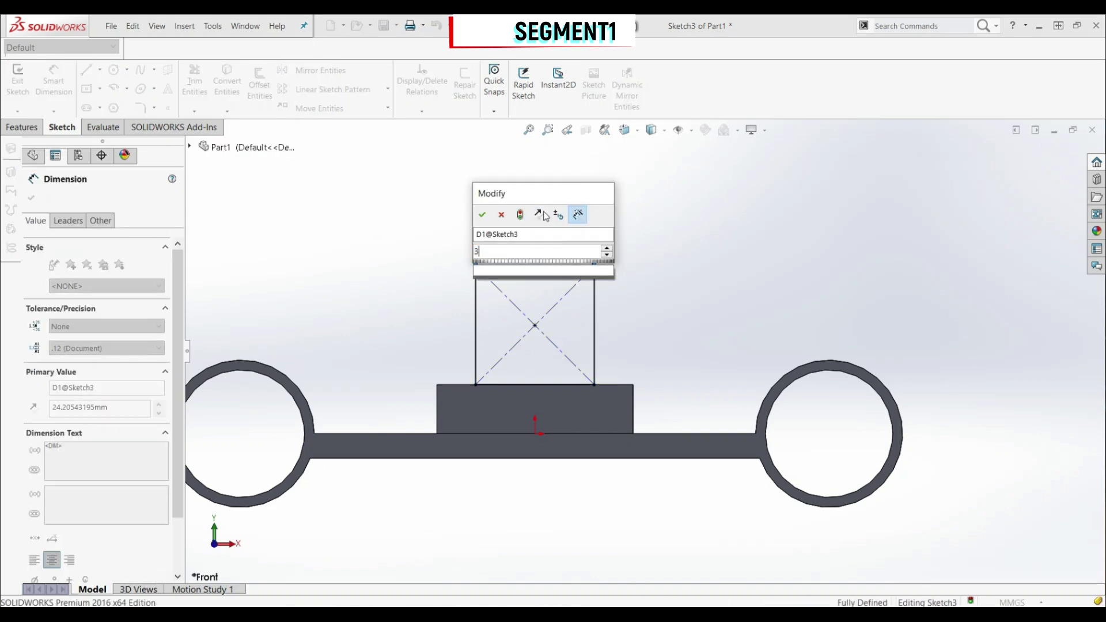
key(Return)
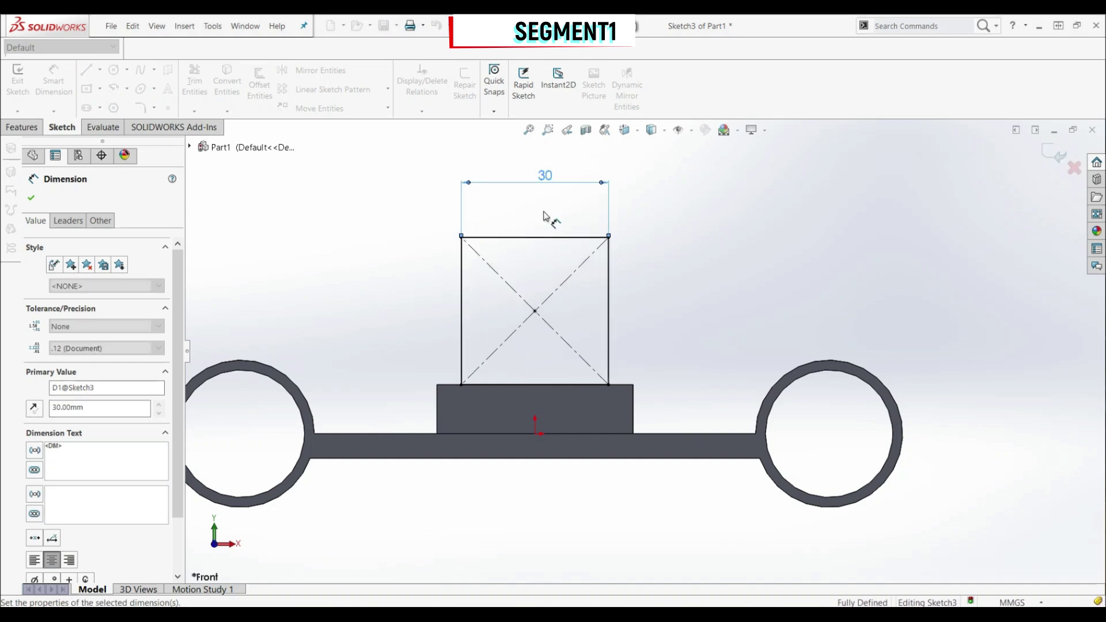
click(31, 198)
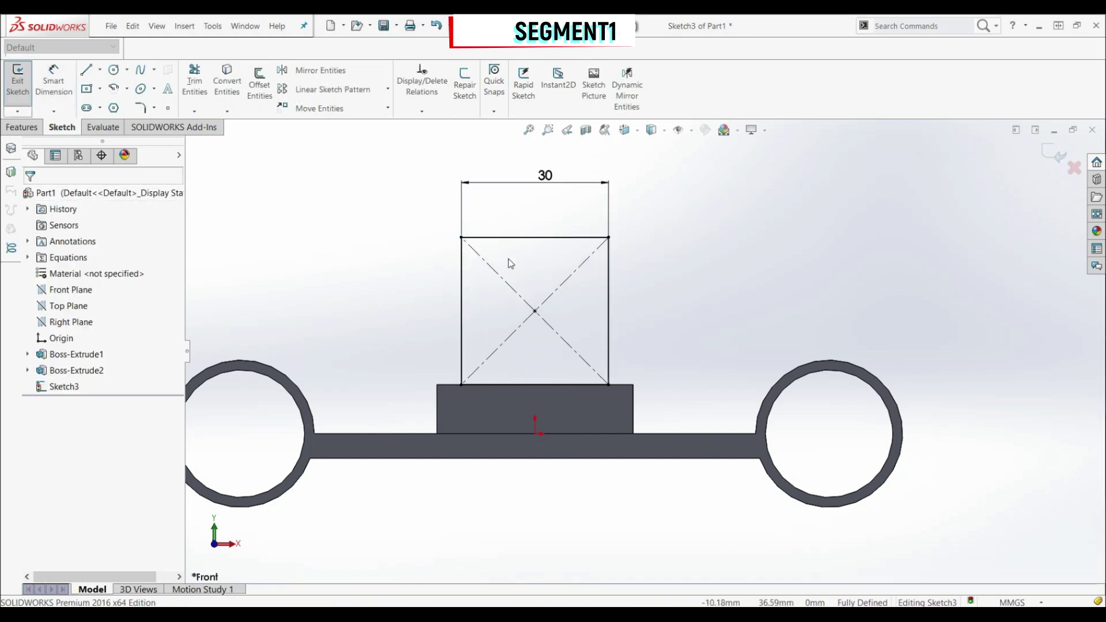
Draw a circle at the square's centre point and dimension its diameter to 10 mm
click(115, 71)
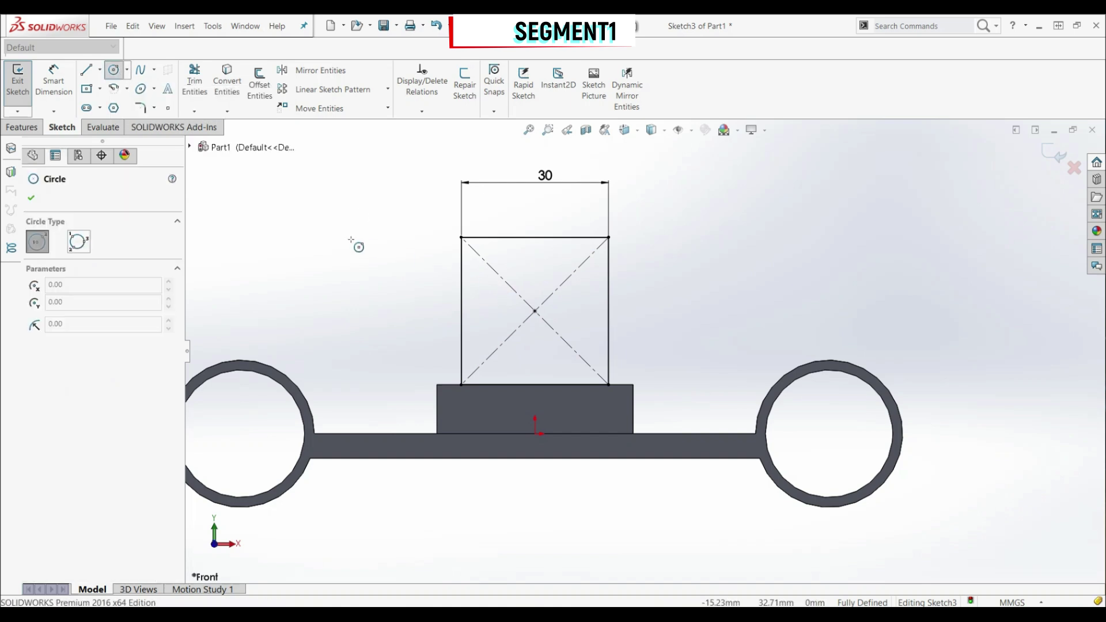
click(536, 311)
click(553, 294)
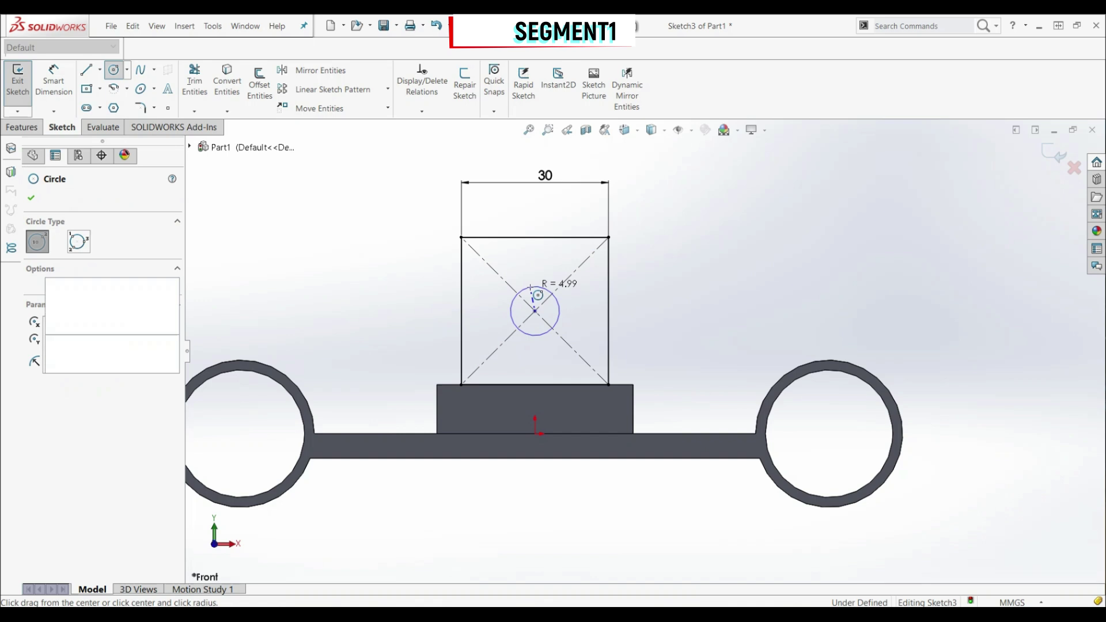
click(68, 95)
click(543, 291)
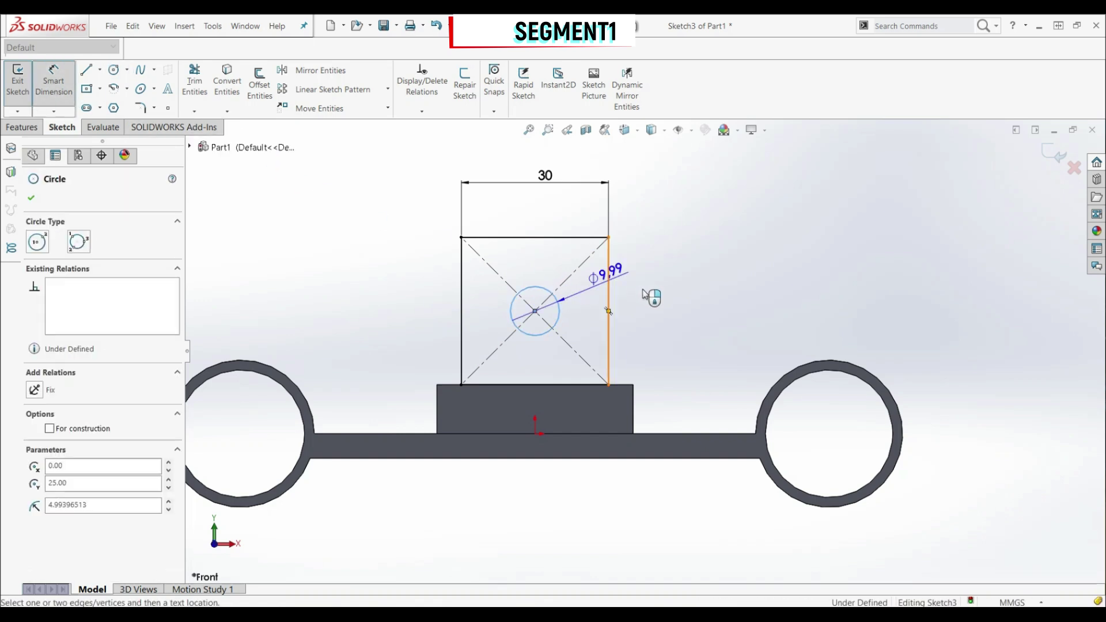
click(654, 296)
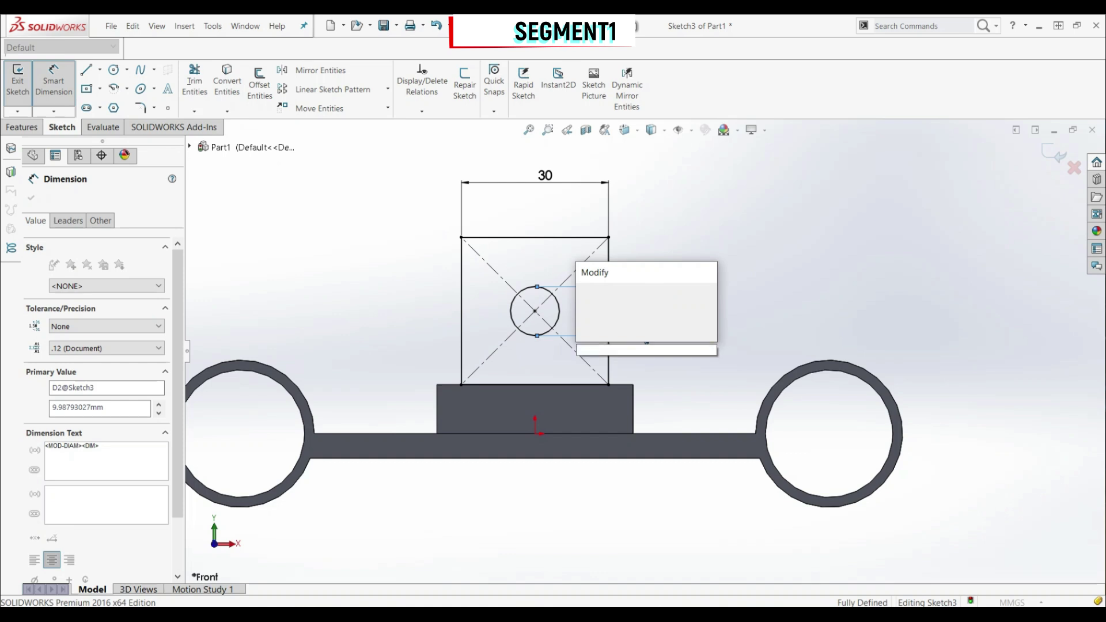
key(Return)
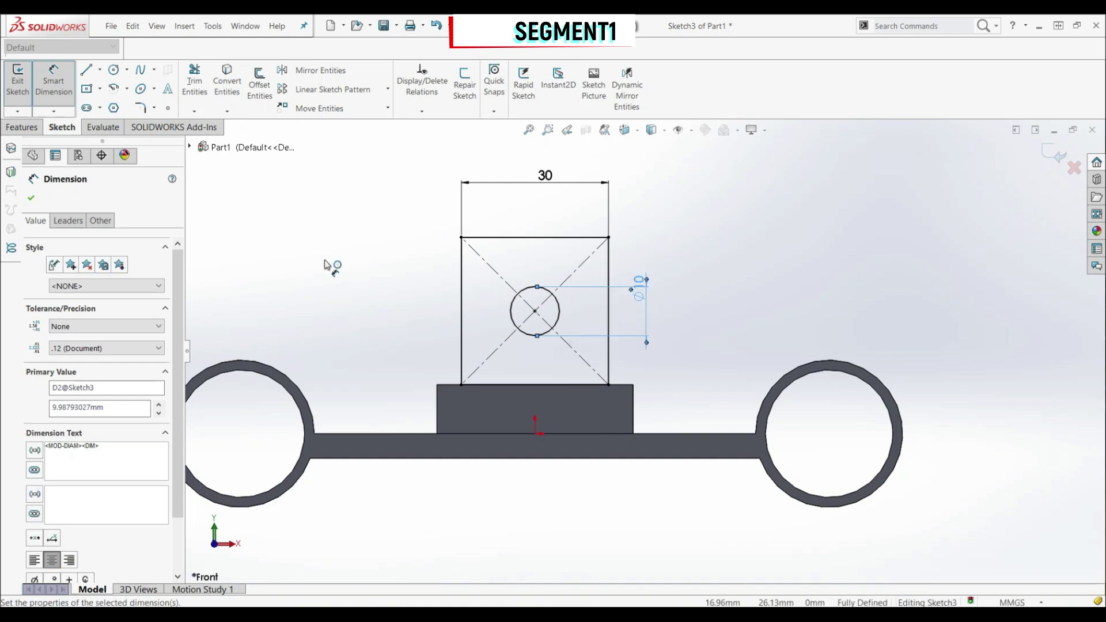
click(31, 198)
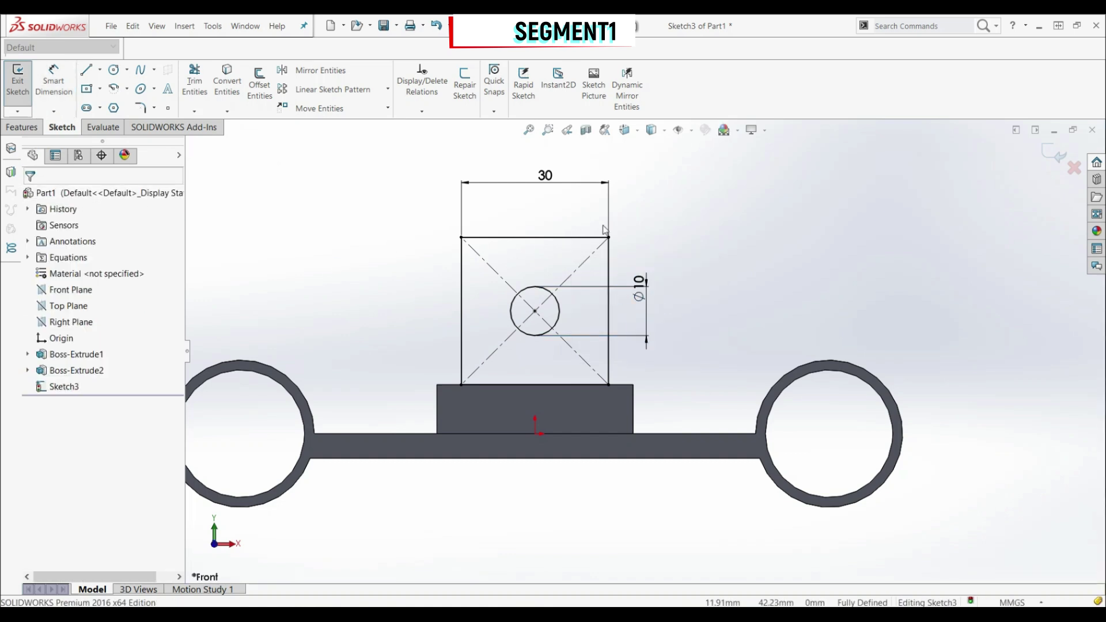
Start a boss extrusion of the square with its hole, with Direction 1 set to Up To Surface at the base's front face
key(ctrl+7)
click(23, 127)
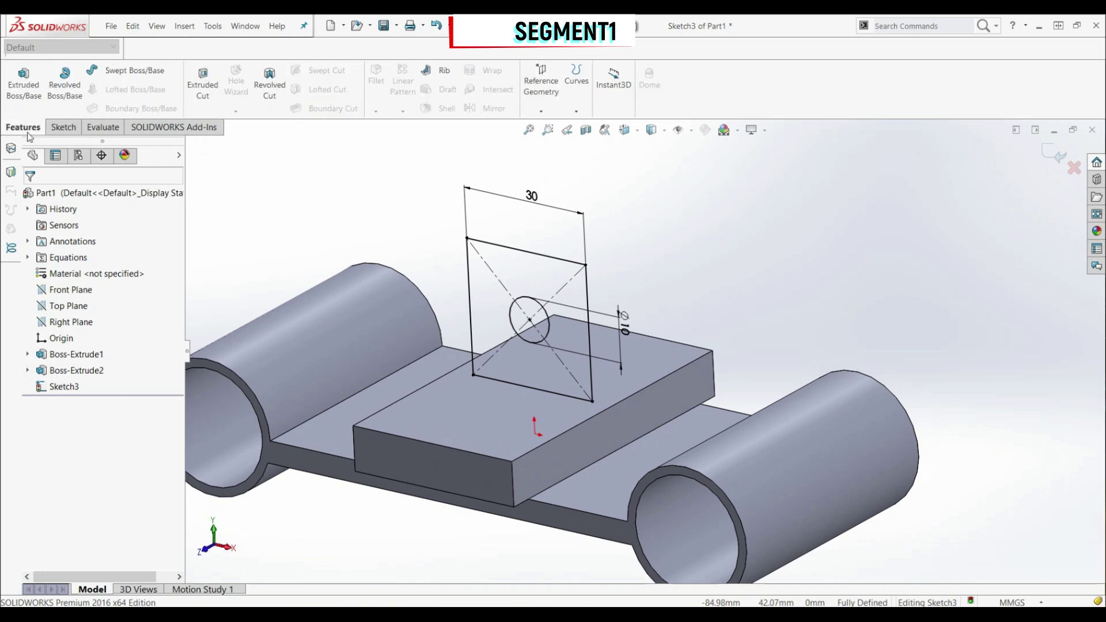
click(29, 89)
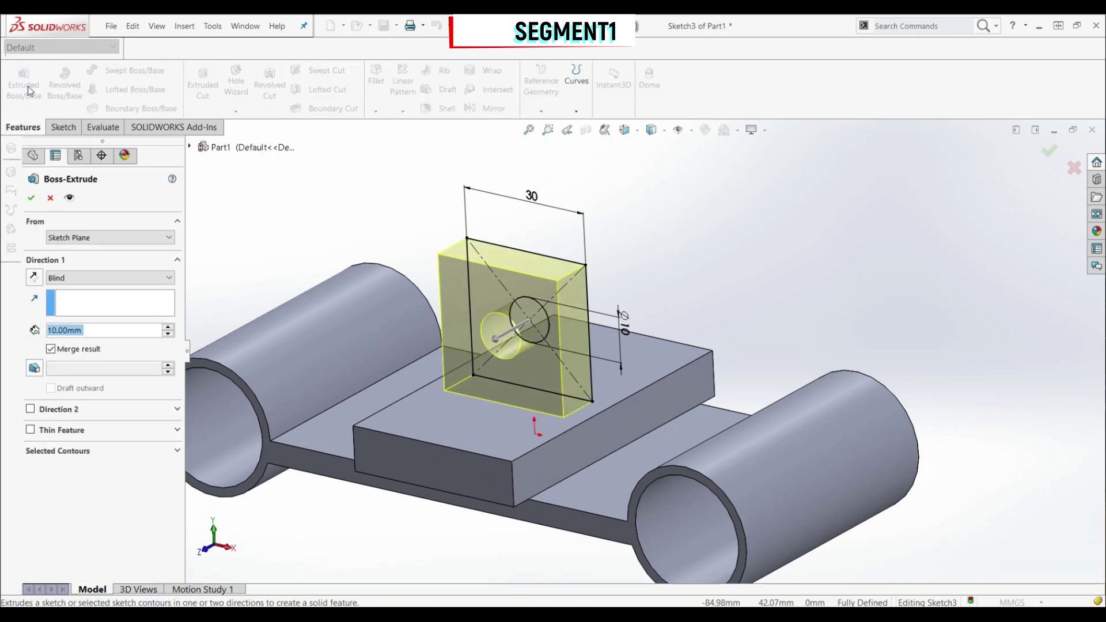
scroll(599, 347, up, 3)
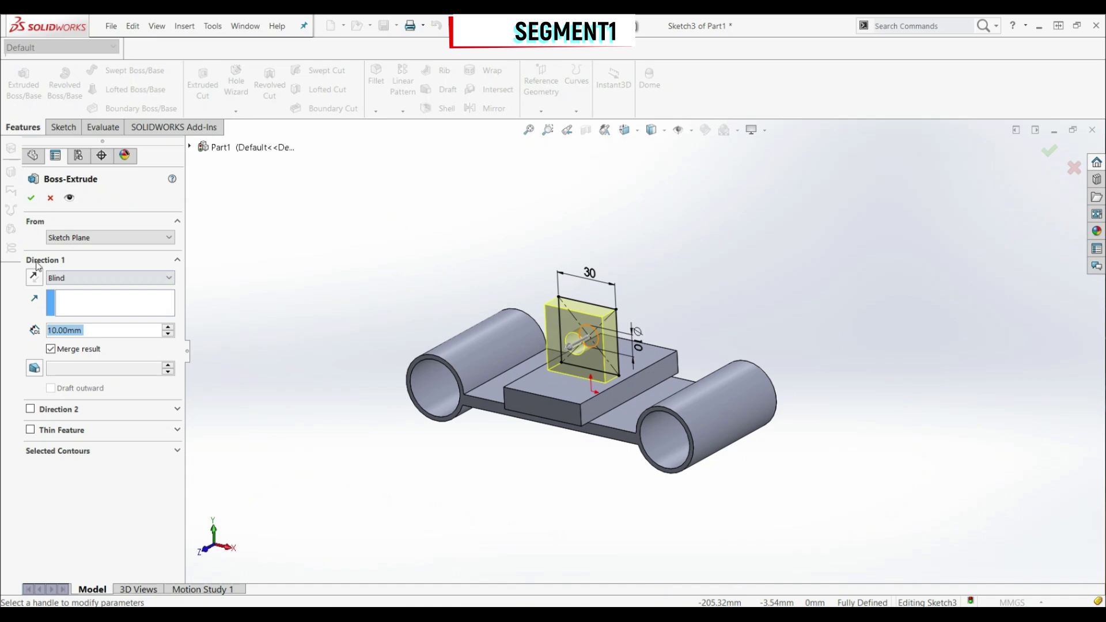
click(79, 277)
click(69, 318)
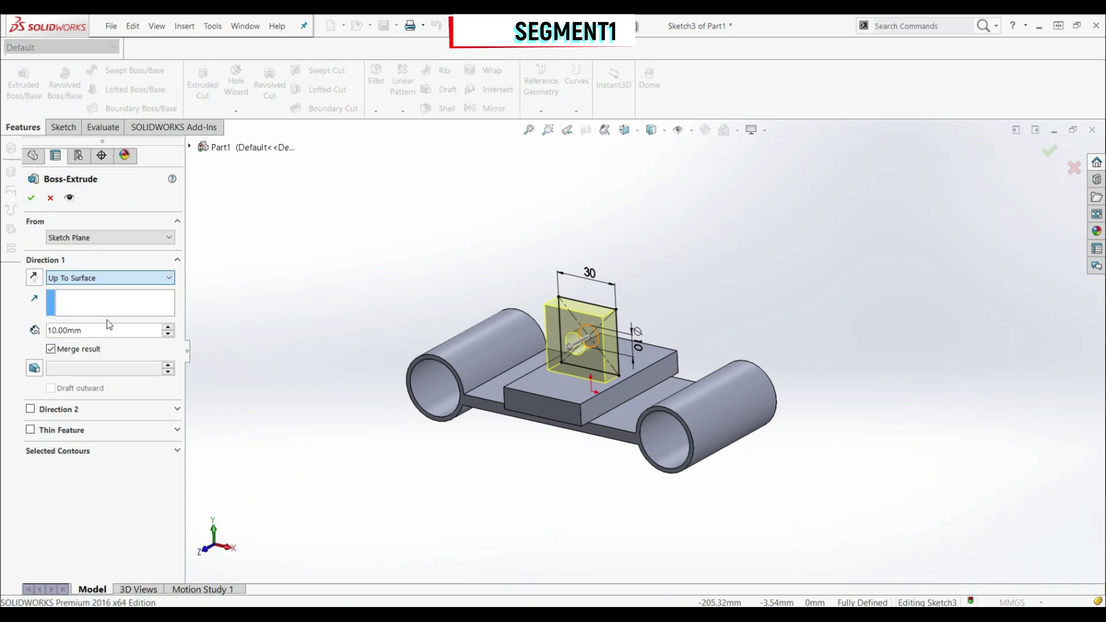
scroll(633, 446, down, 3)
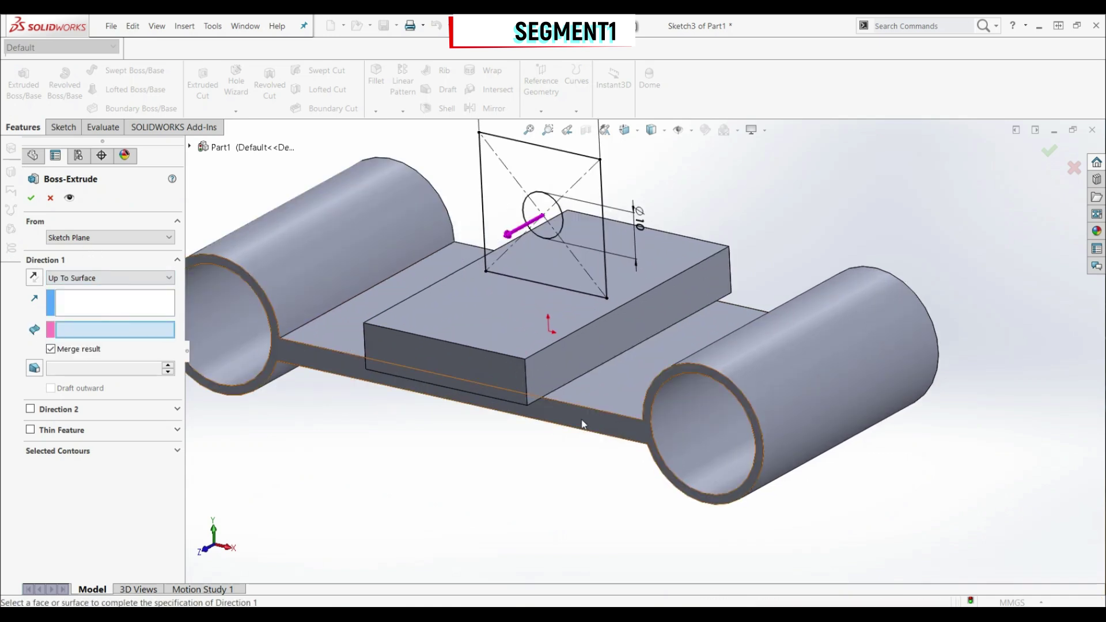
click(583, 425)
Enable Direction 2 of the extrusion as Up To Surface, ending at the base's rear face, and create the boss
click(30, 409)
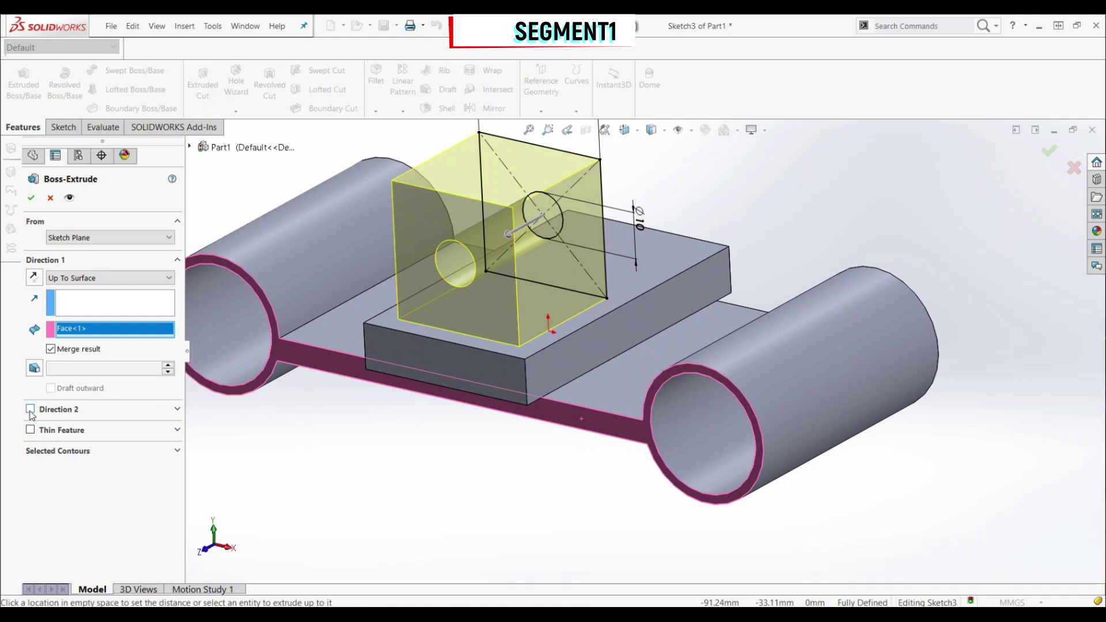
click(87, 426)
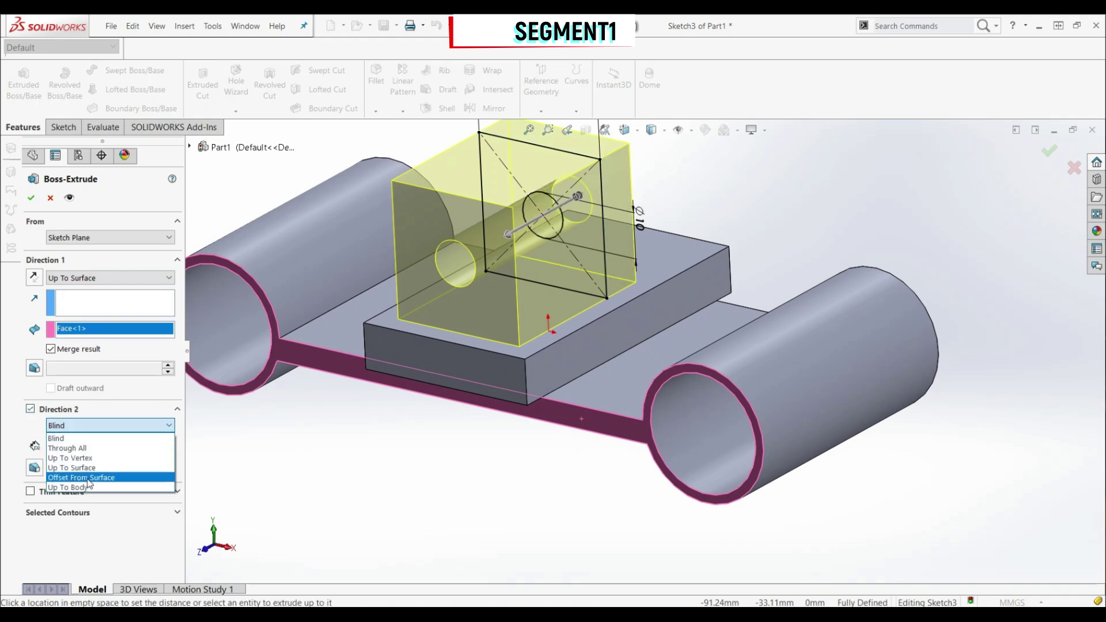
click(71, 467)
scroll(678, 386, up, 3)
middle_drag(679, 386, 691, 409)
scroll(610, 363, down, 3)
click(595, 361)
scroll(593, 386, up, 5)
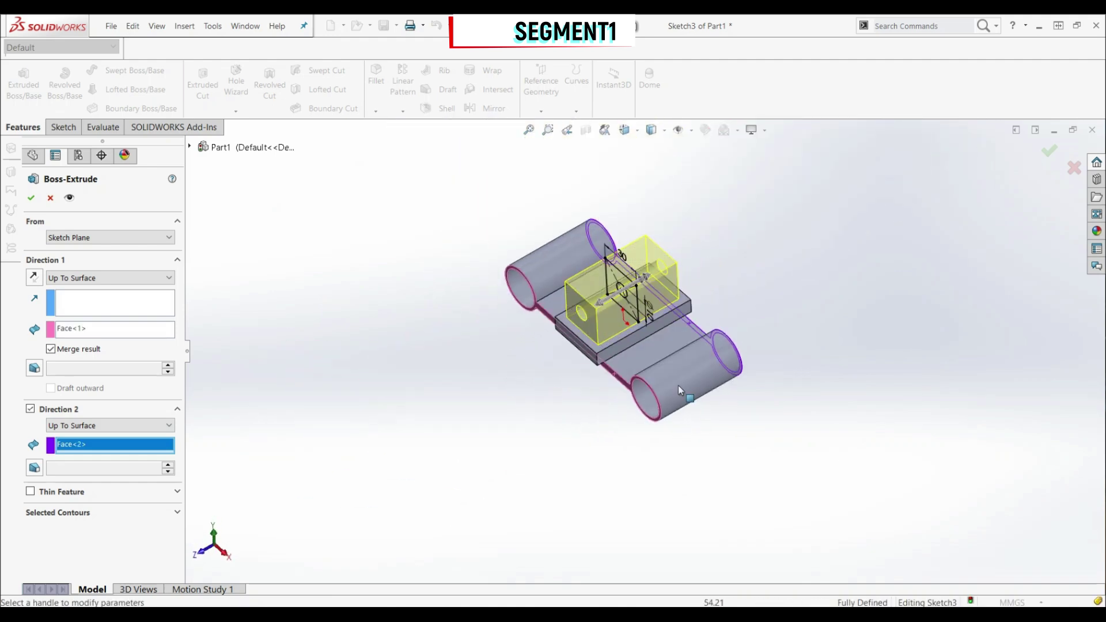
scroll(576, 369, down, 2)
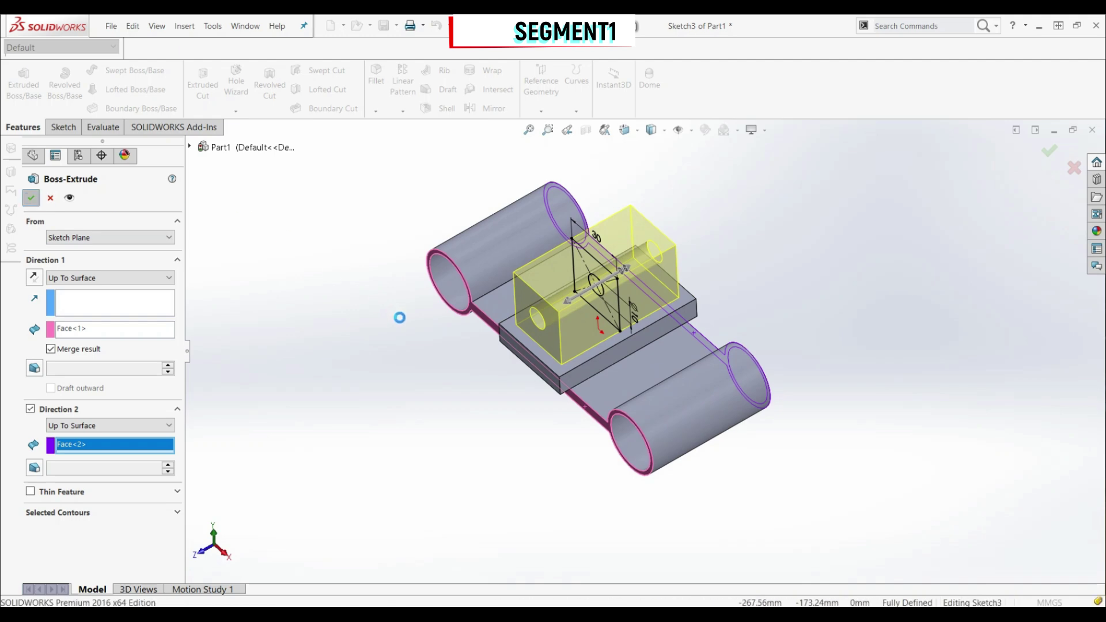
Start an angle-distance chamfer with a 1 mm distance and a 45° angle
middle_drag(654, 335, 593, 351)
scroll(600, 388, up, 3)
scroll(528, 424, down, 4)
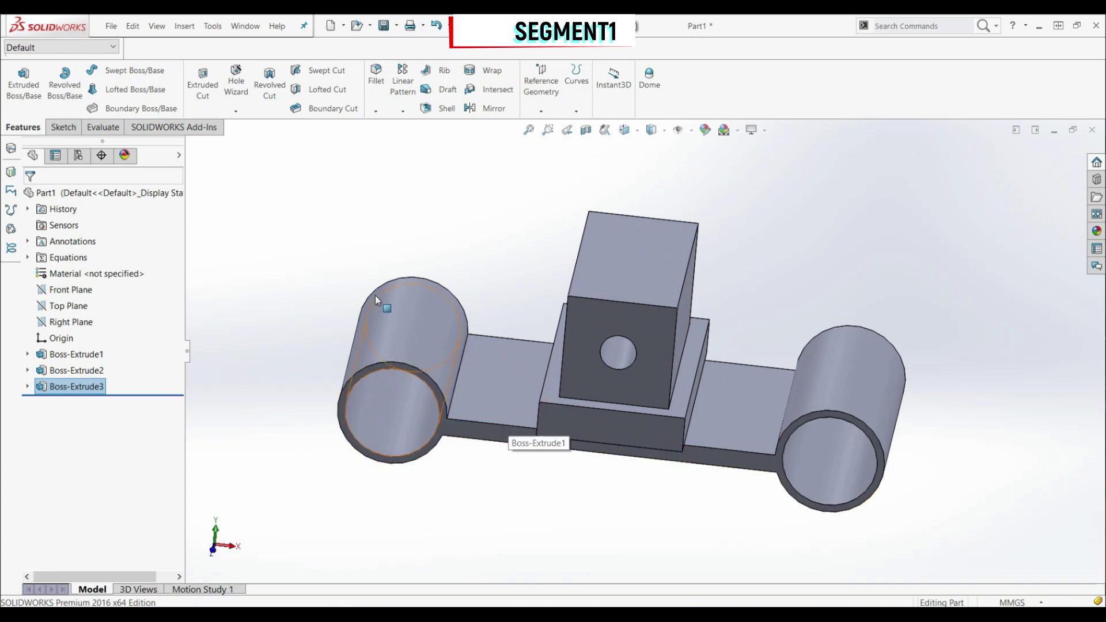
click(392, 140)
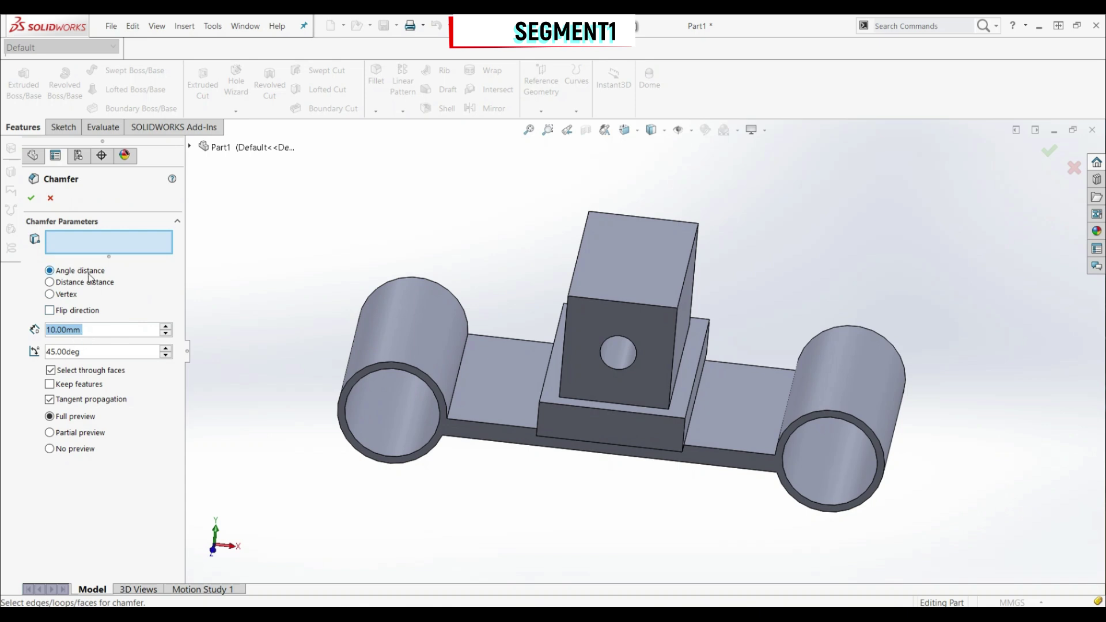
text(1)
key(Return)
Apply the chamfer to the inner cylindrical faces of both tubes so their bore ends are bevelled
scroll(380, 369, down, 3)
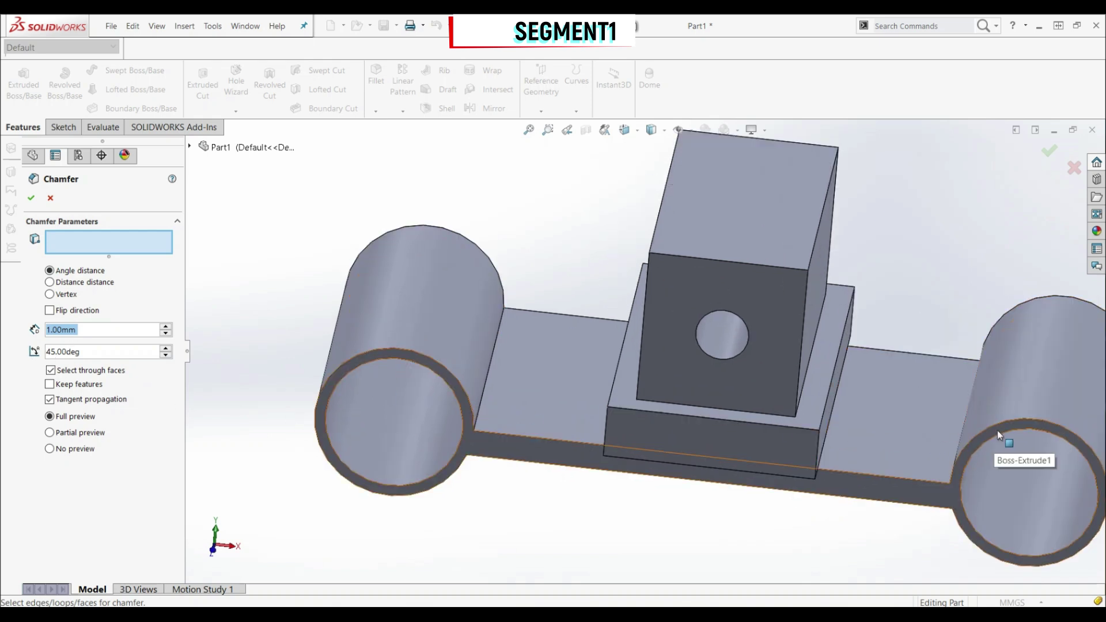
middle_drag(978, 437, 917, 405)
scroll(781, 199, up, 3)
scroll(776, 191, down, 1)
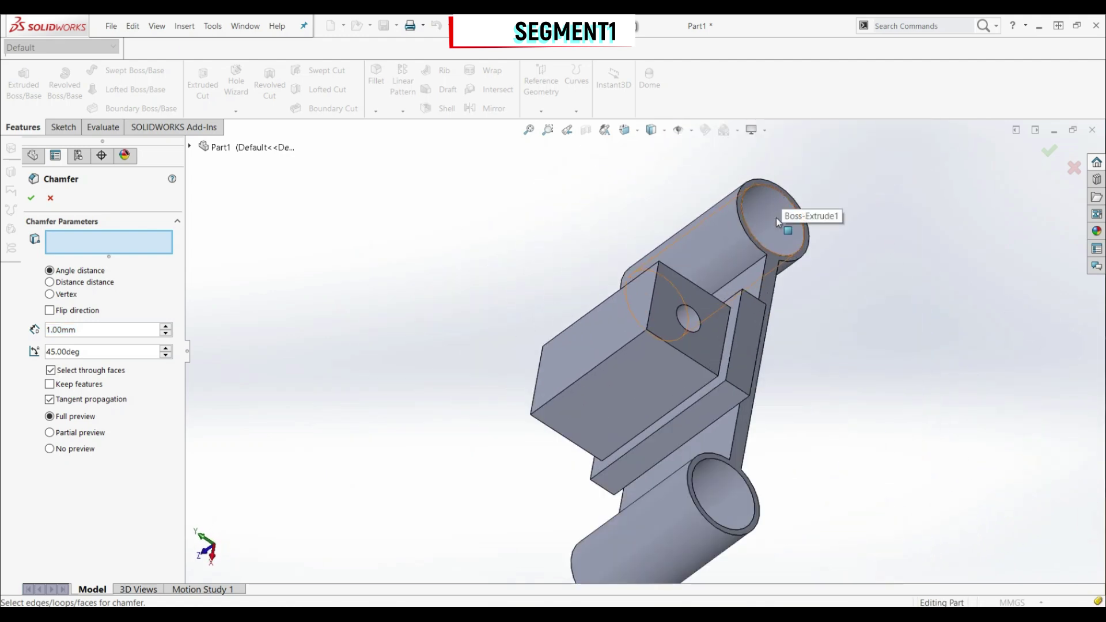
scroll(776, 218, up, 2)
middle_drag(637, 449, 530, 392)
scroll(522, 381, down, 3)
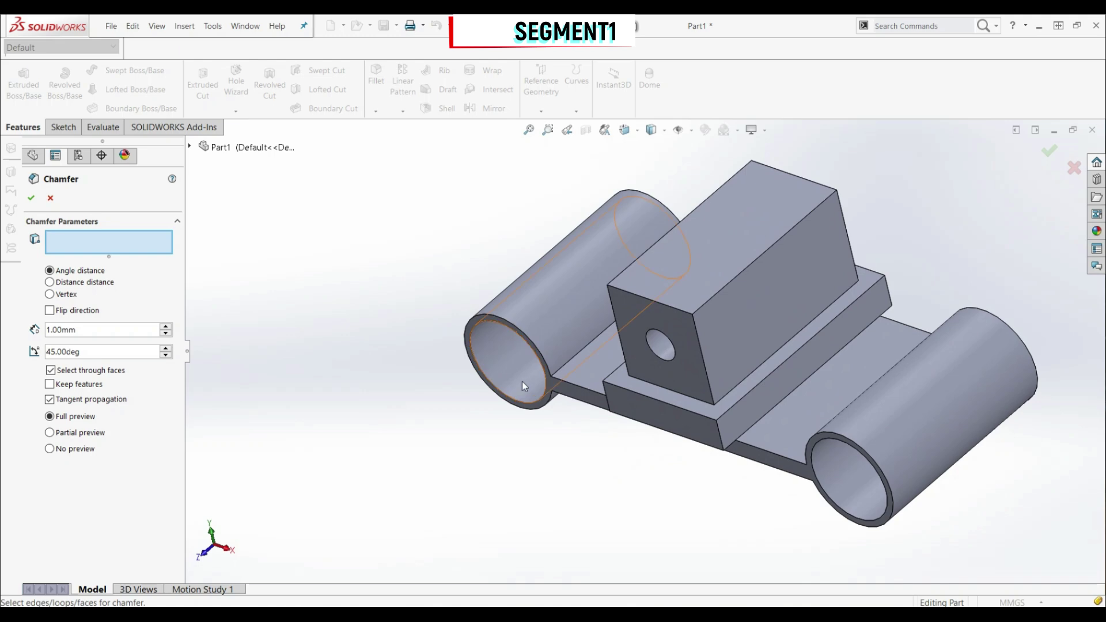
click(509, 370)
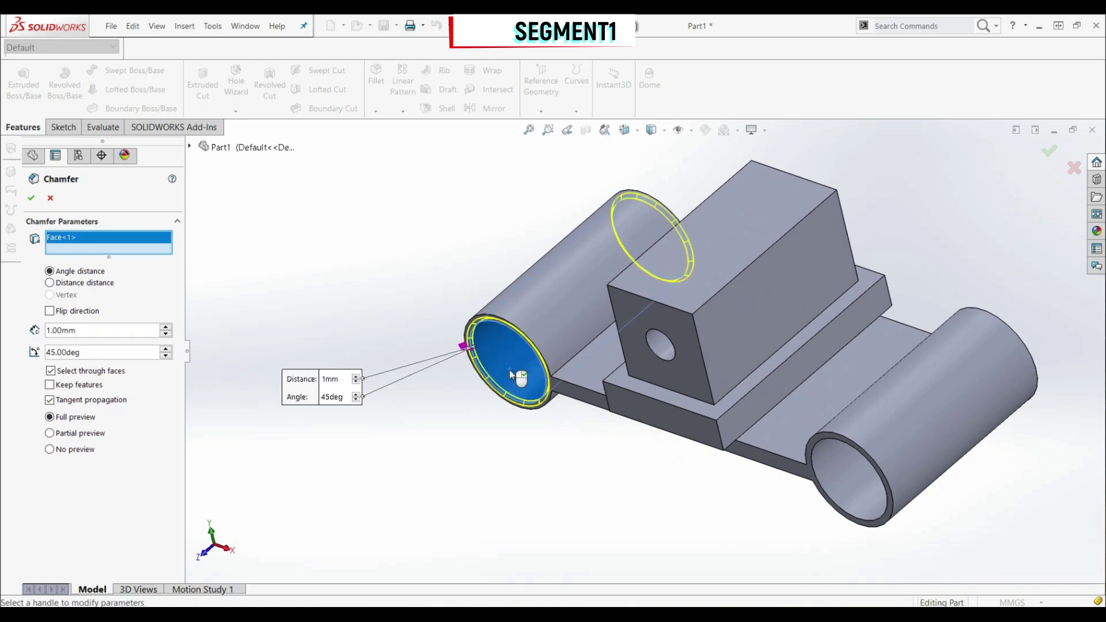
click(841, 500)
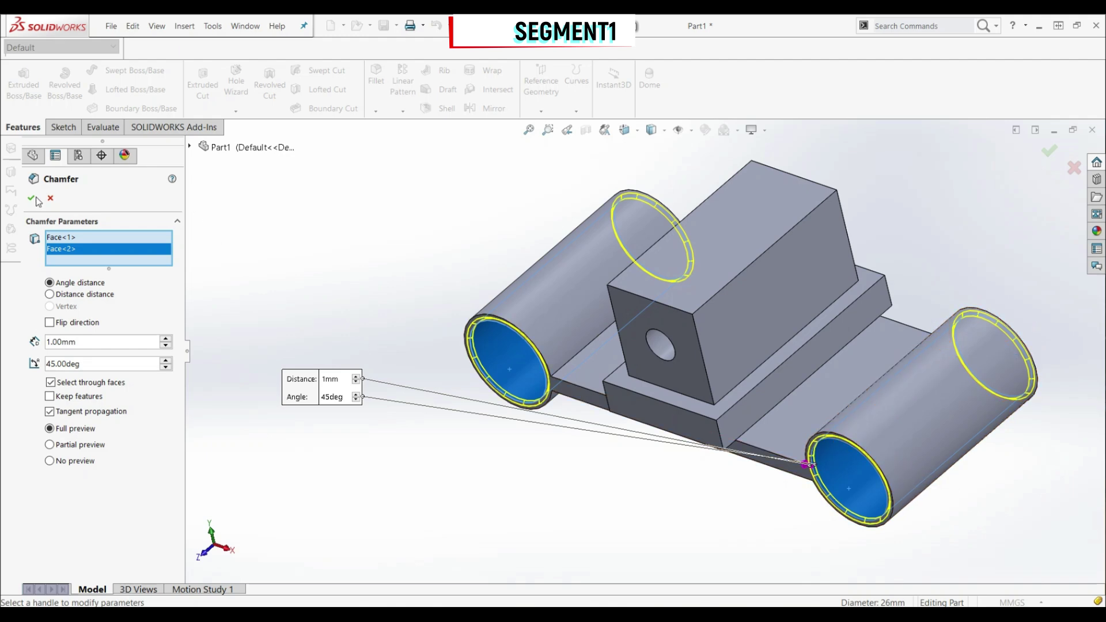
key(Return)
Start a symmetric 10 mm fillet on the edge where the left tube meets the underside of the connecting plate
middle_drag(482, 289, 702, 414)
middle_drag(635, 389, 571, 410)
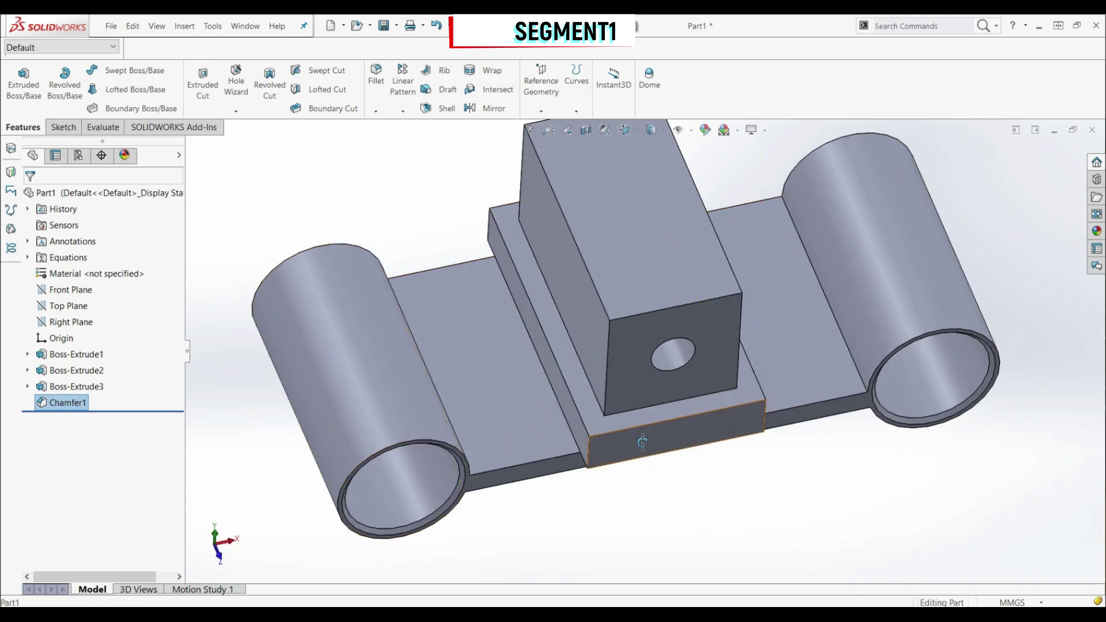
middle_drag(662, 438, 614, 239)
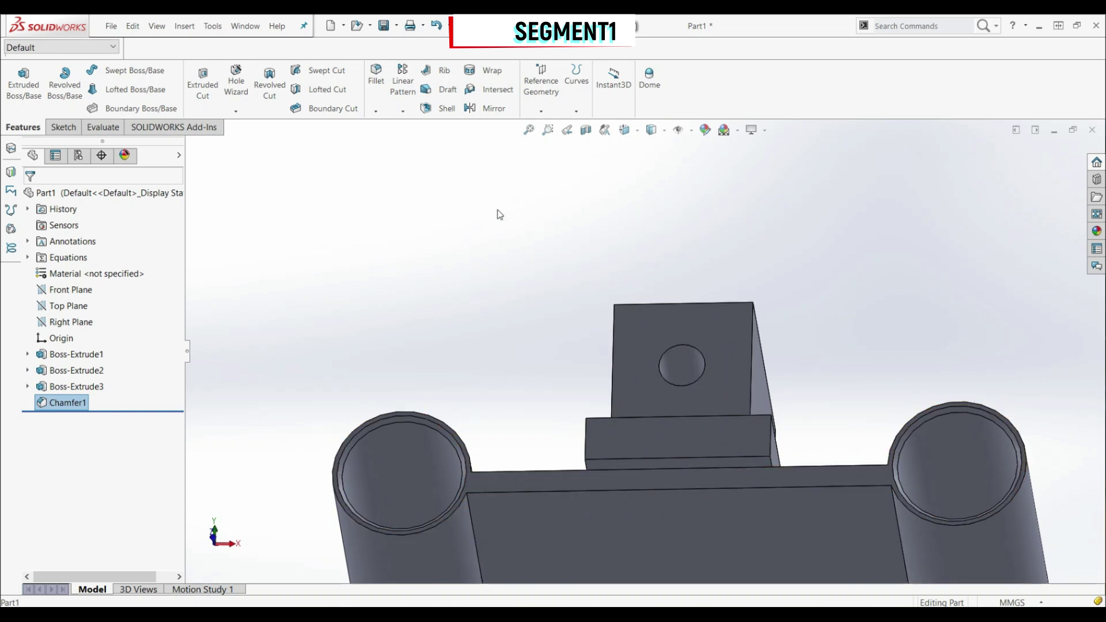
click(376, 74)
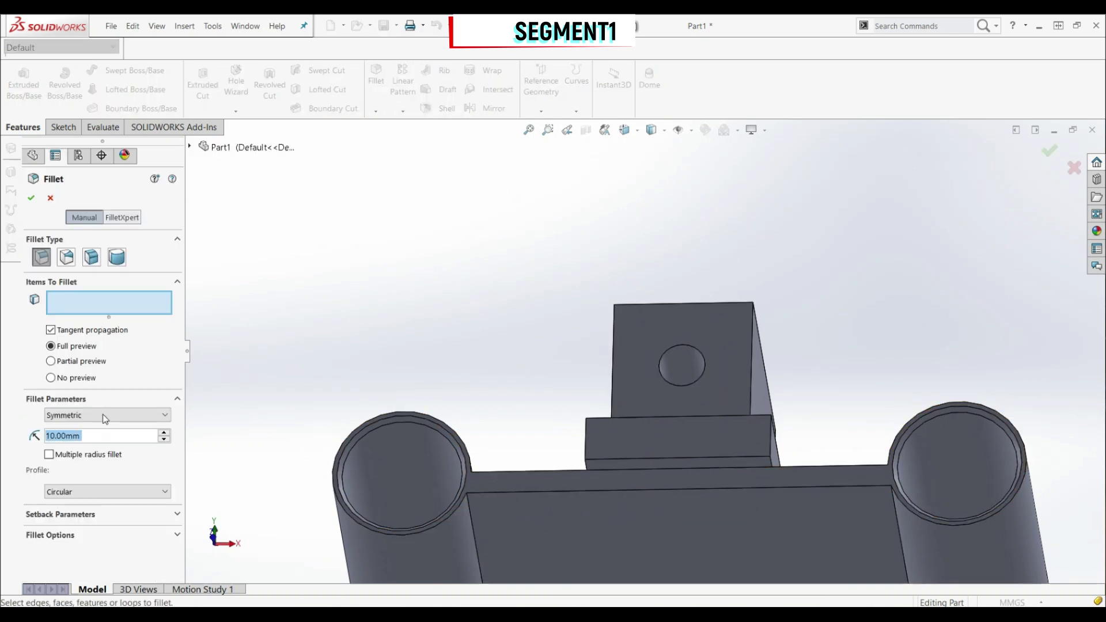
scroll(593, 375, up, 4)
scroll(539, 403, down, 8)
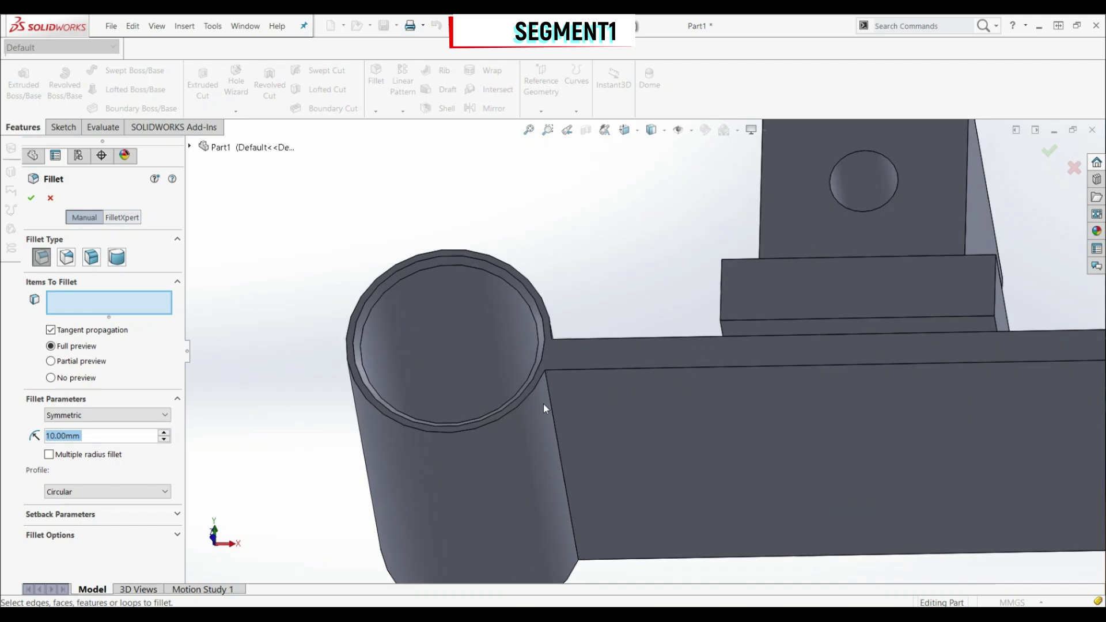
click(555, 385)
scroll(609, 388, up, 3)
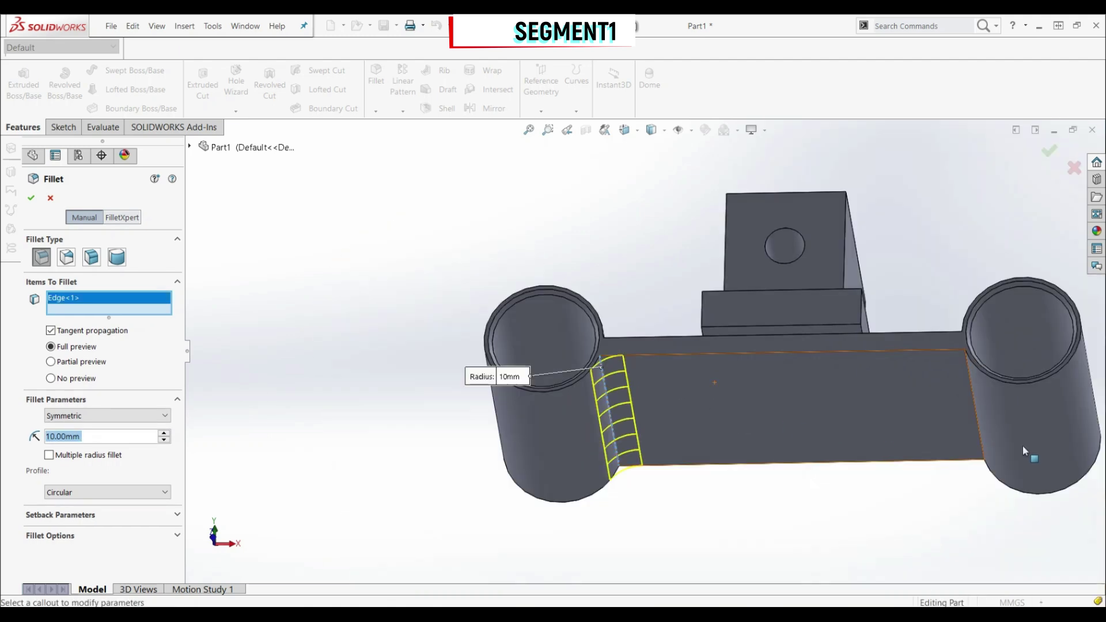
Add the underside and upper edges where the right tube meets the connecting plate to the 10 mm fillet selection
scroll(895, 375, down, 4)
middle_drag(894, 375, 707, 203)
click(897, 280)
scroll(882, 312, up, 4)
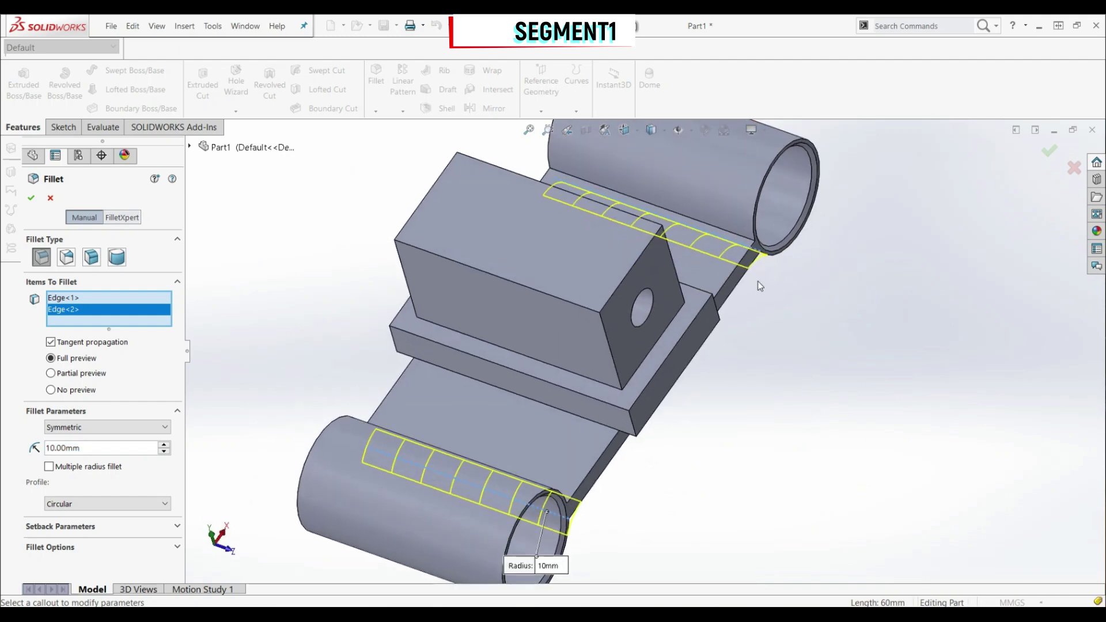
scroll(707, 203, down, 5)
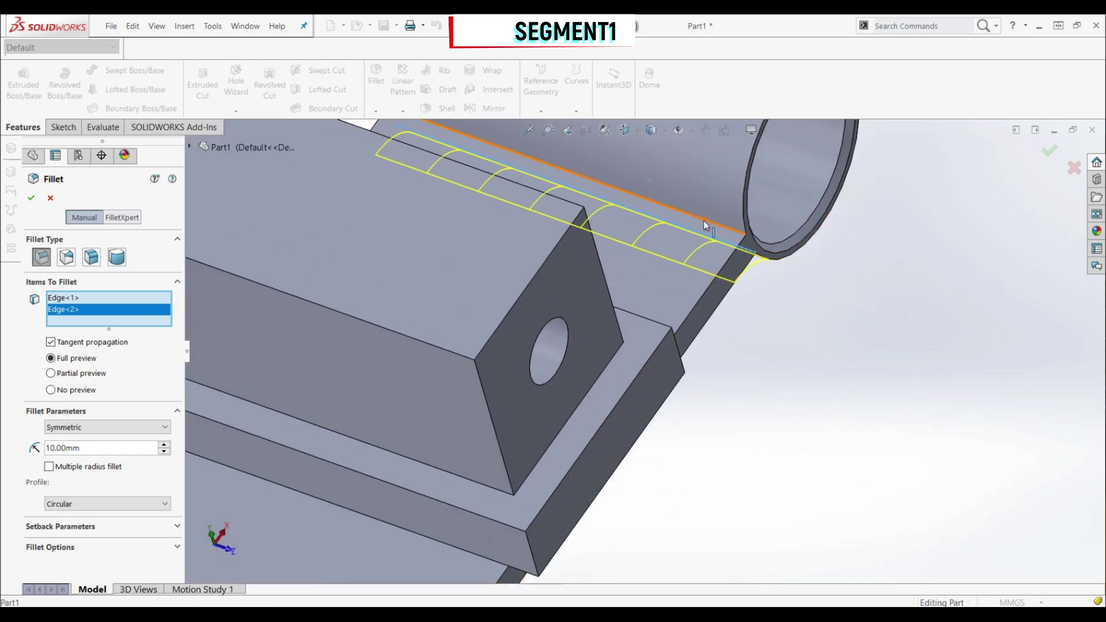
click(705, 219)
middle_drag(660, 268, 630, 390)
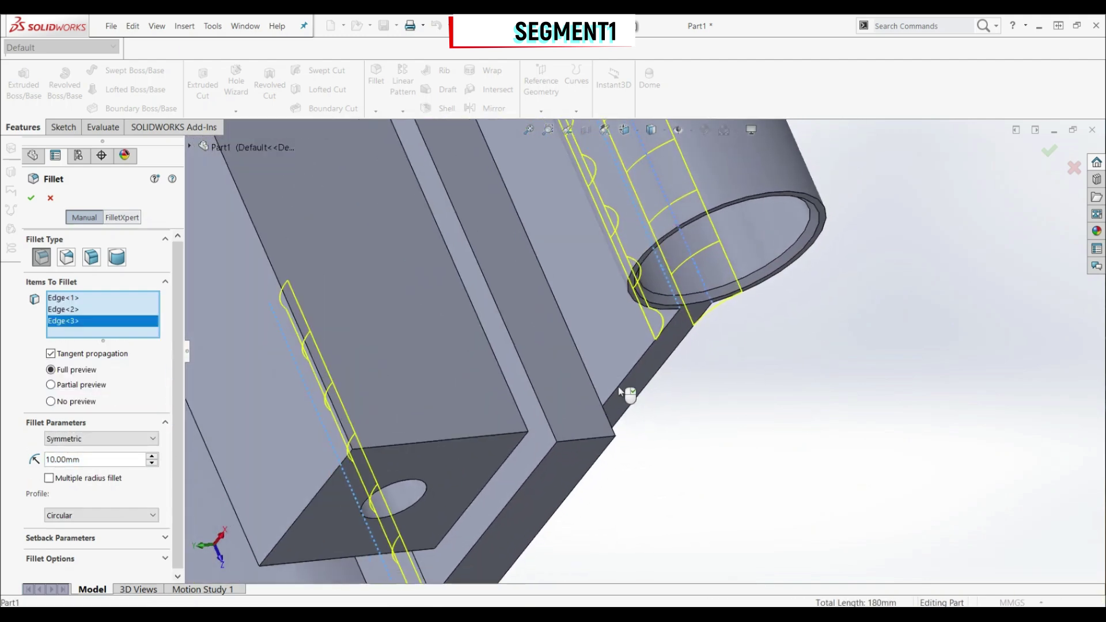
Add both edges where the base block meets the plate and the left tube's upper edge, and create the symmetric 10 mm fillet
click(590, 381)
scroll(589, 381, up, 8)
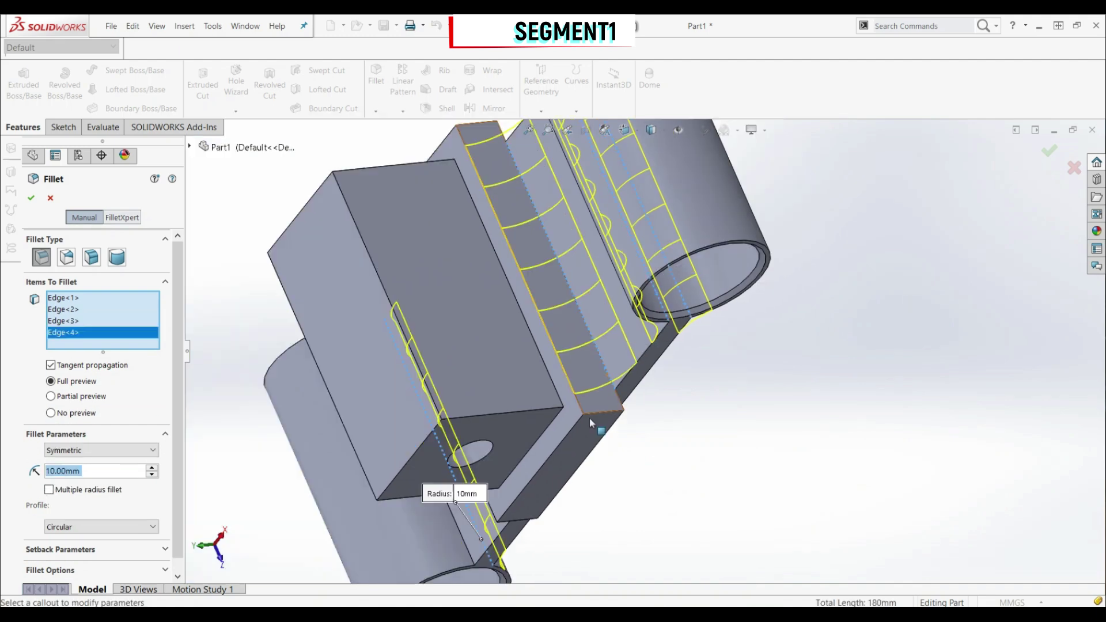
scroll(590, 377, down, 10)
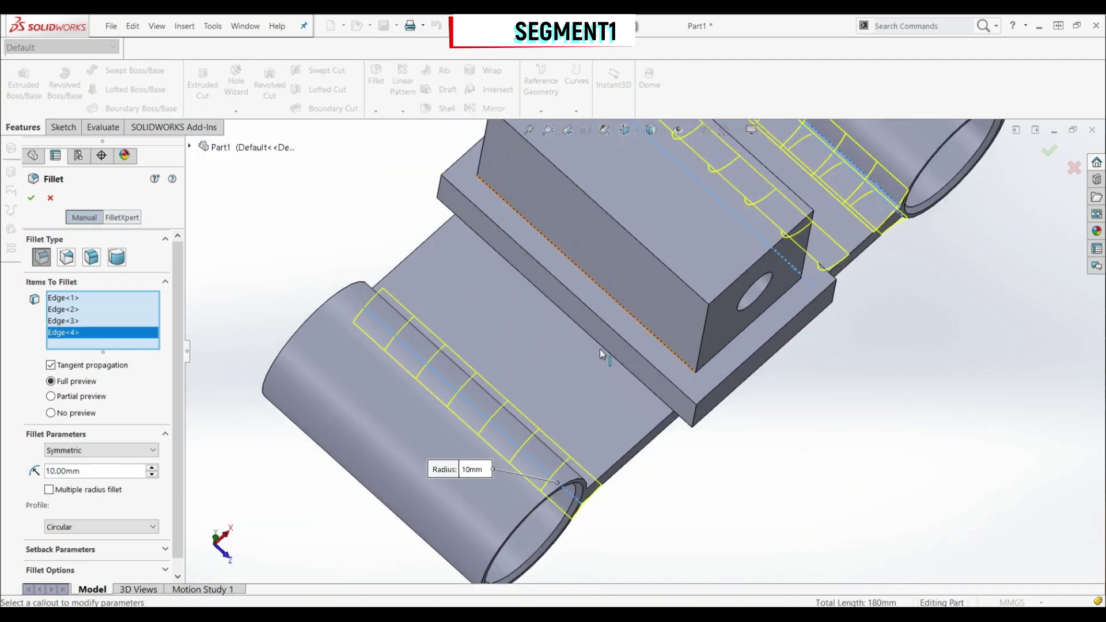
click(623, 360)
scroll(620, 363, up, 8)
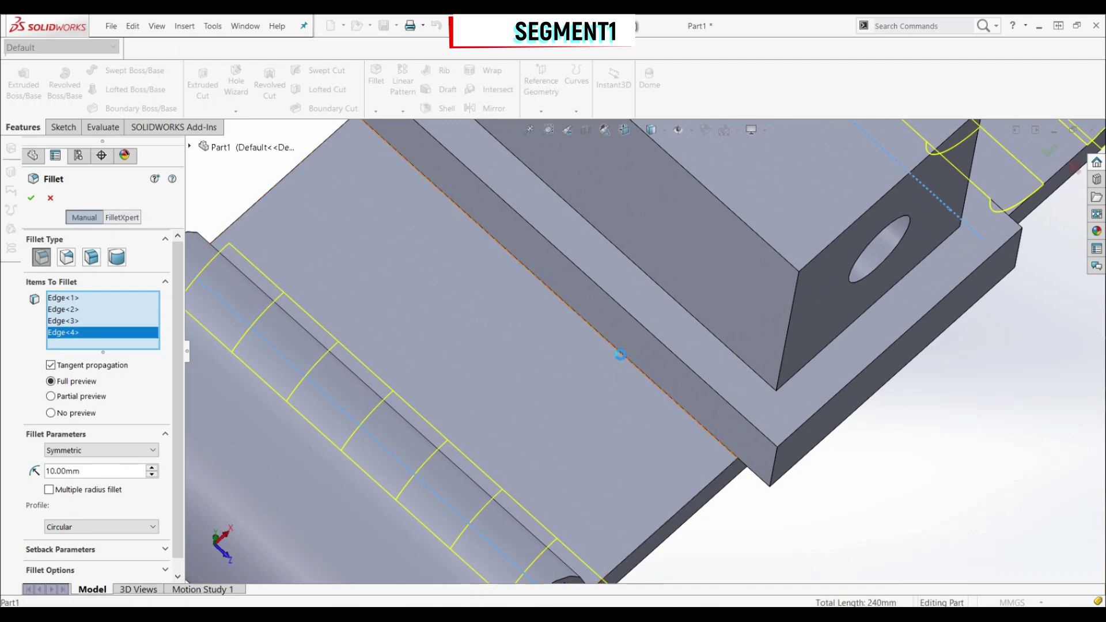
middle_drag(578, 375, 564, 427)
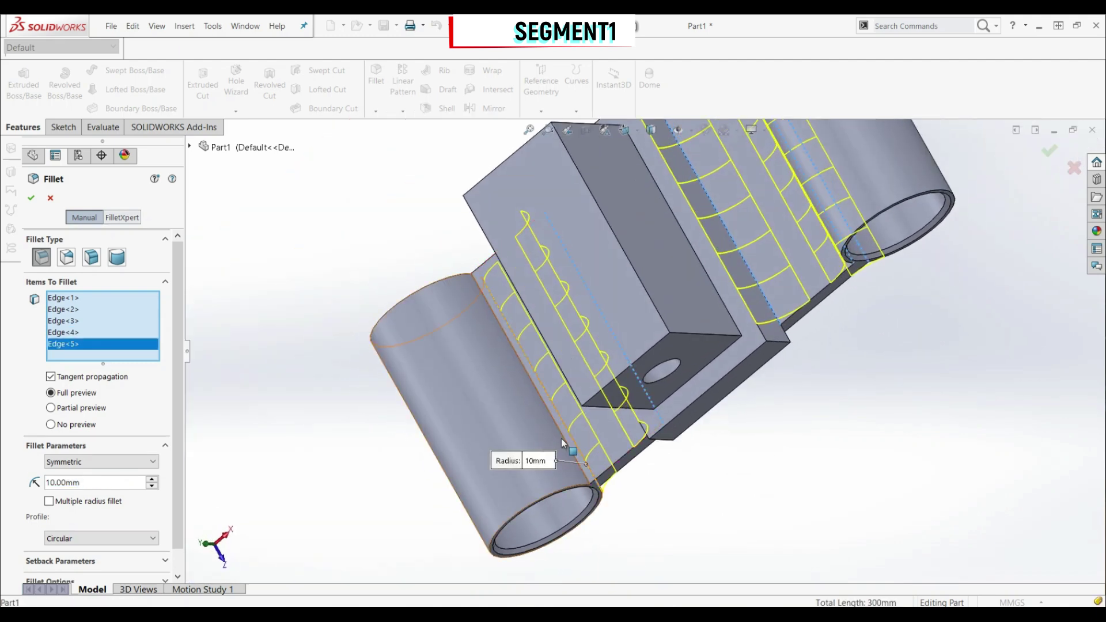
click(563, 438)
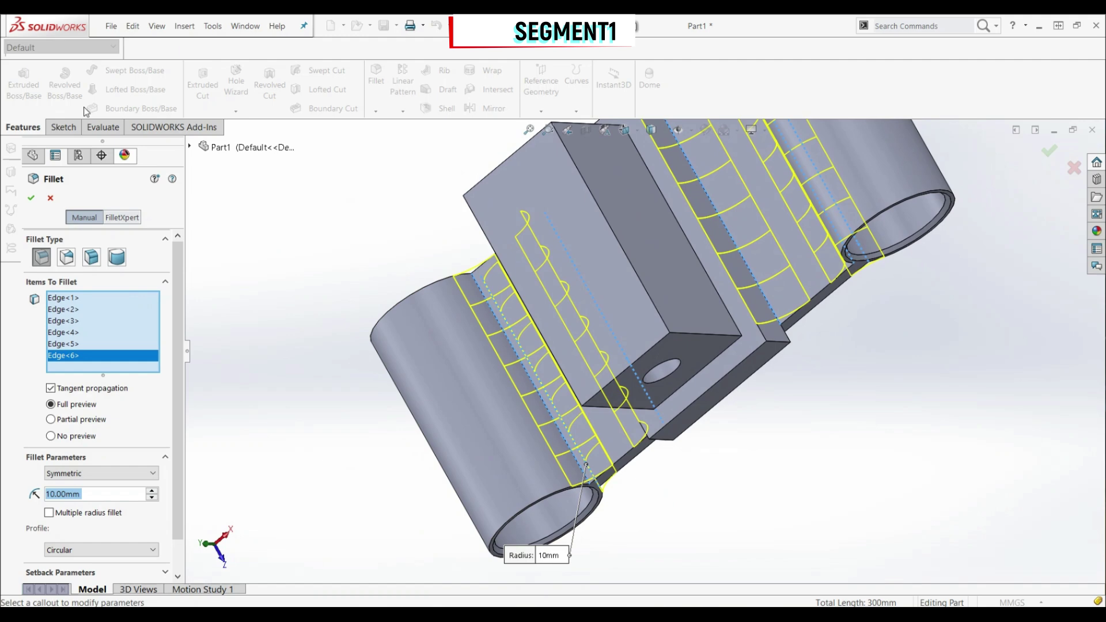
click(31, 199)
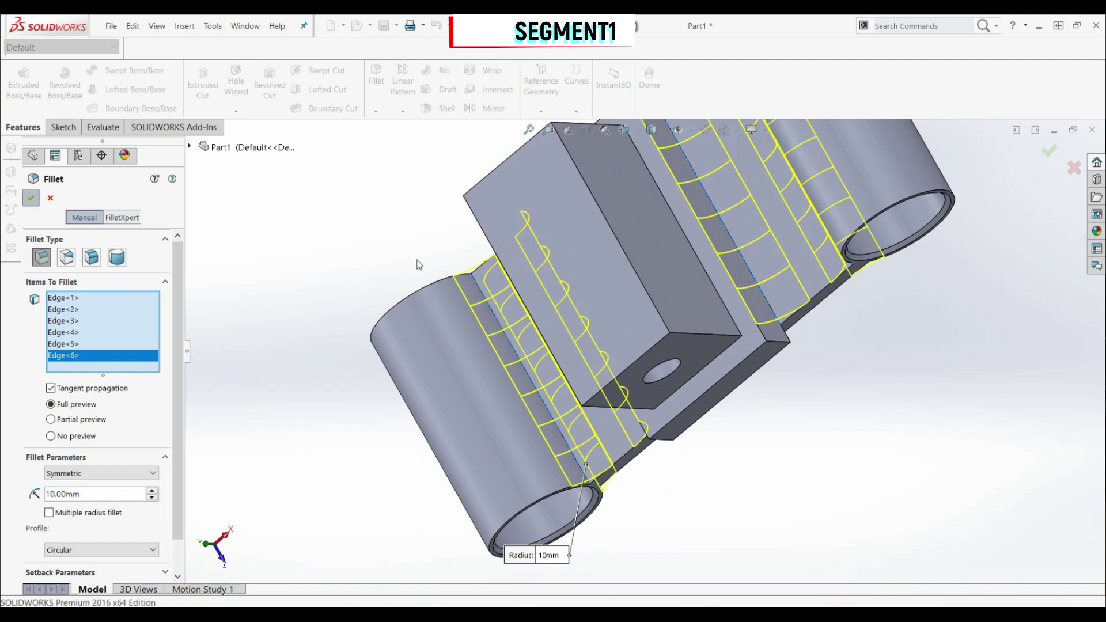
Start a new sketch on the Front Plane for filling the upper block's hole
middle_drag(421, 282, 525, 88)
scroll(585, 354, up, 3)
scroll(585, 354, down, 6)
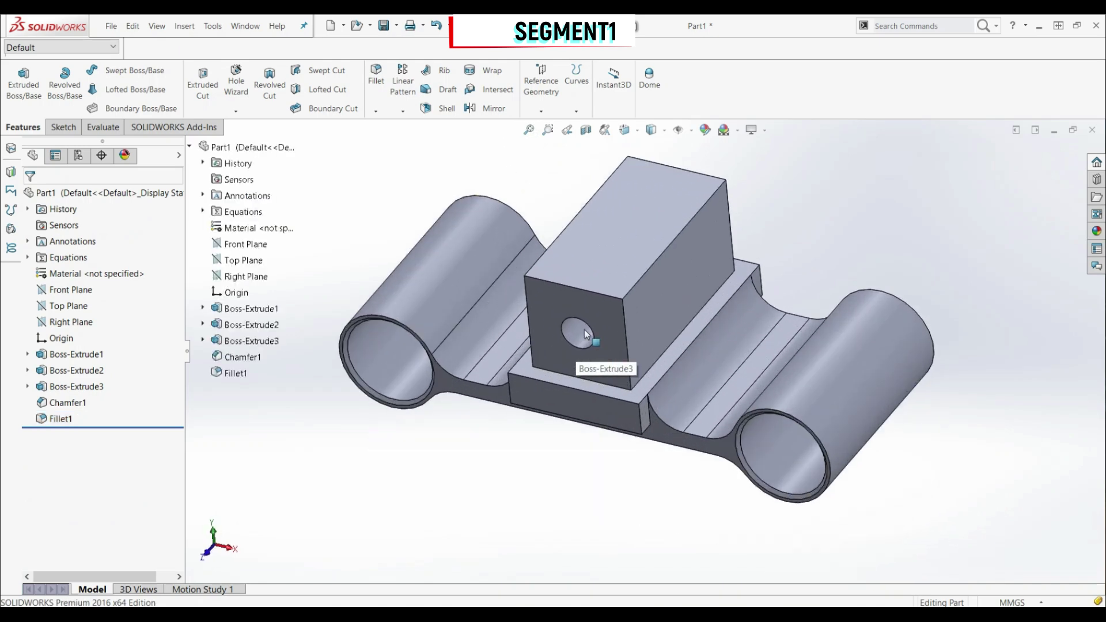
click(584, 354)
scroll(585, 354, up, 5)
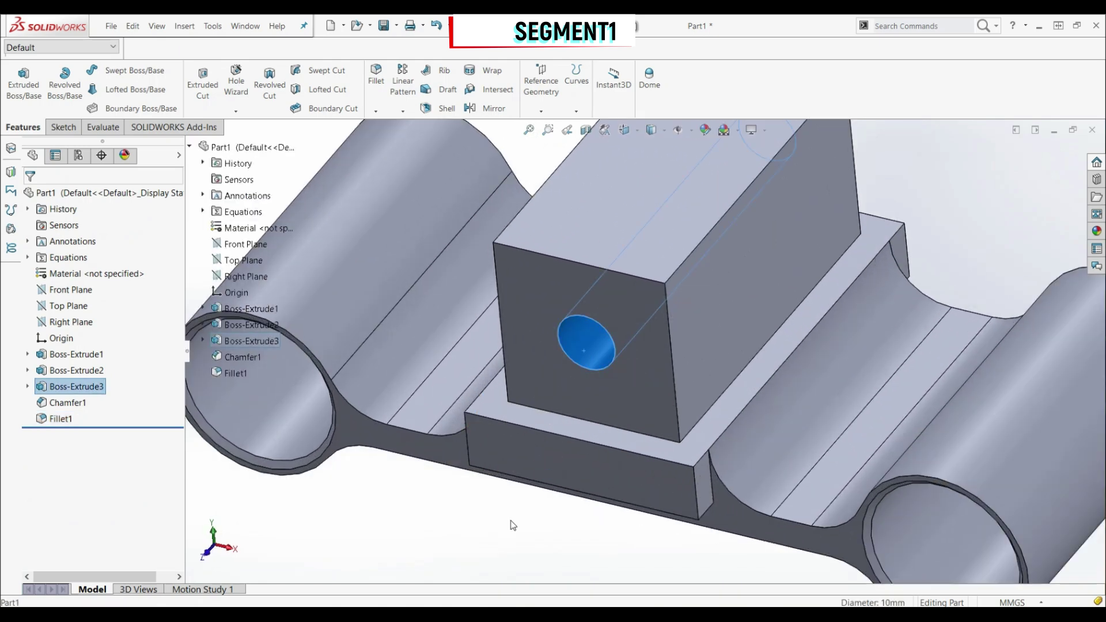
click(83, 296)
click(112, 278)
View the sketch plane straight on and convert the upper block's circular hole edge into a sketch circle
click(633, 132)
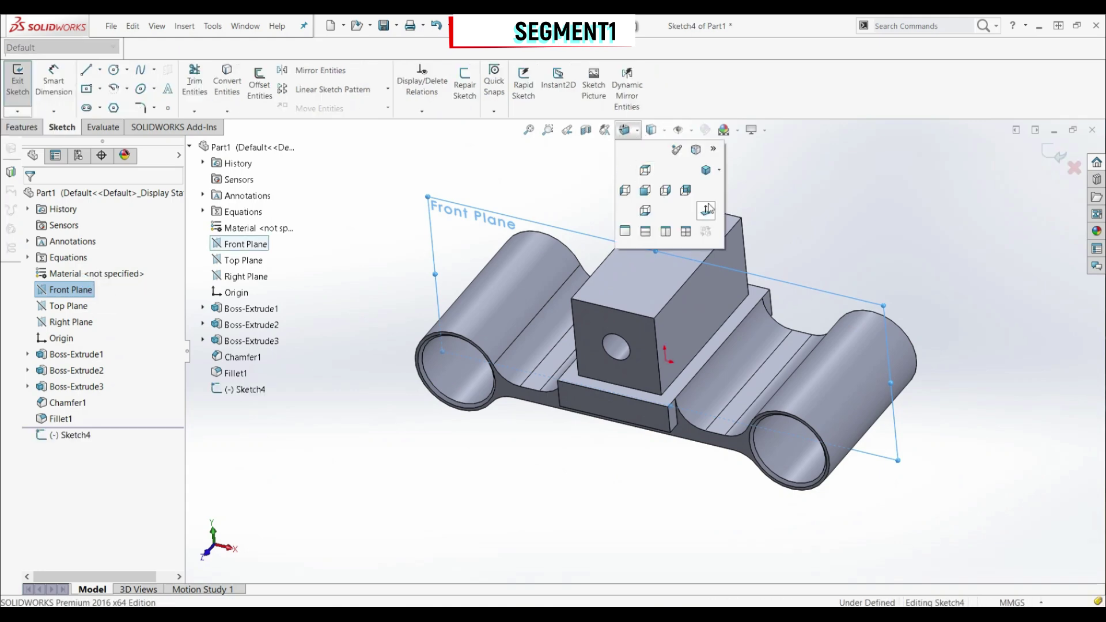
click(637, 197)
scroll(705, 349, down, 3)
scroll(695, 342, down, 2)
click(227, 81)
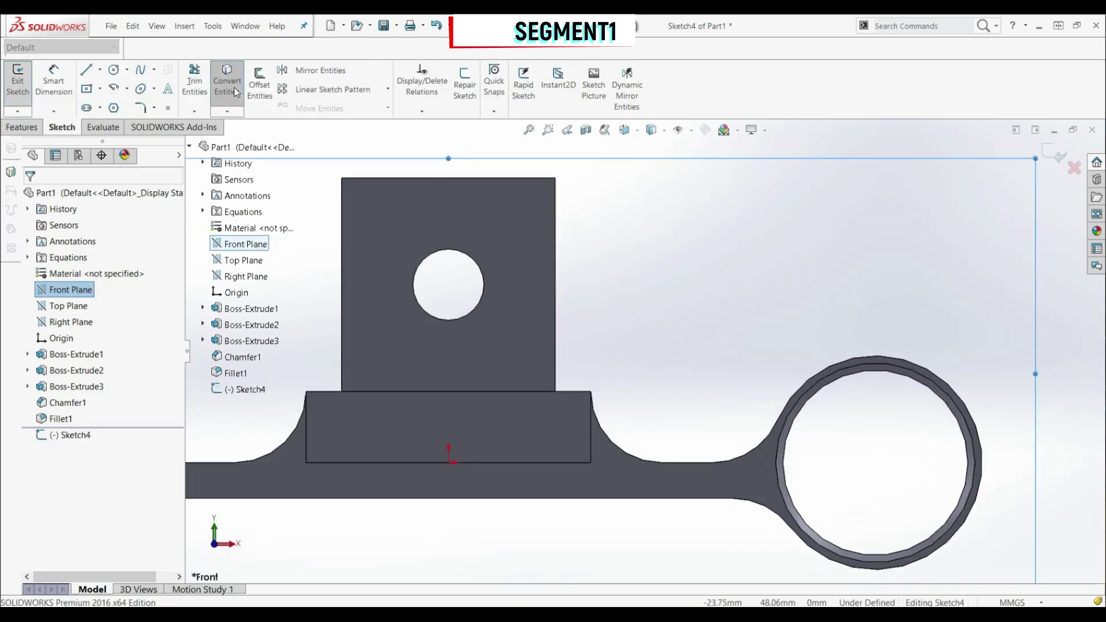
click(456, 253)
key(Return)
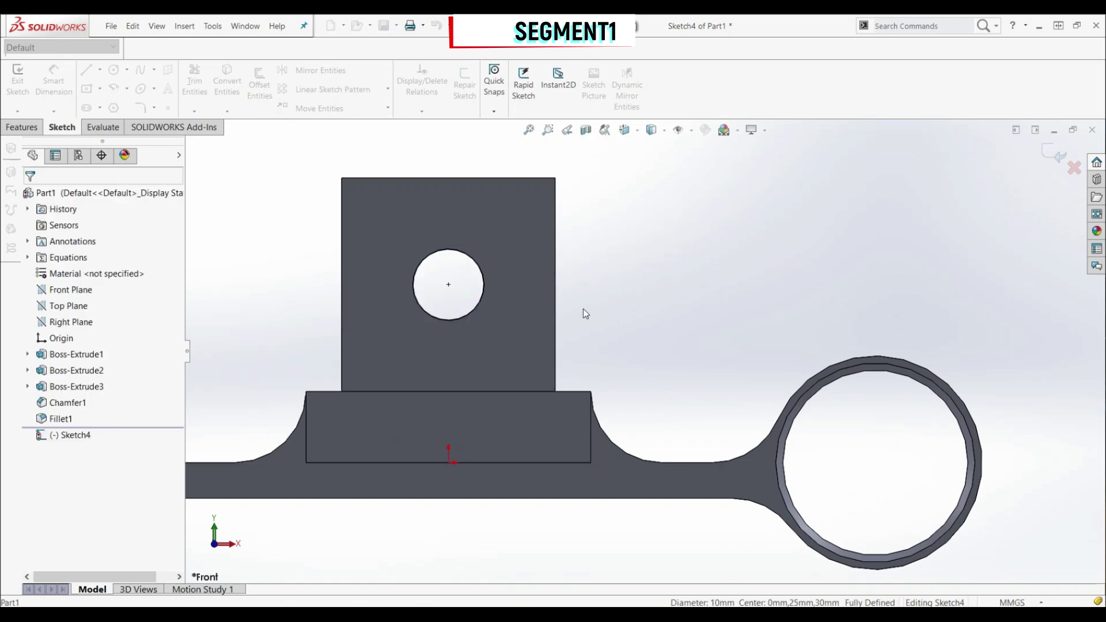
Start a boss extrusion of the circle with Direction 1 set to Up To Surface, ending at the base block's front face
key(ctrl+7)
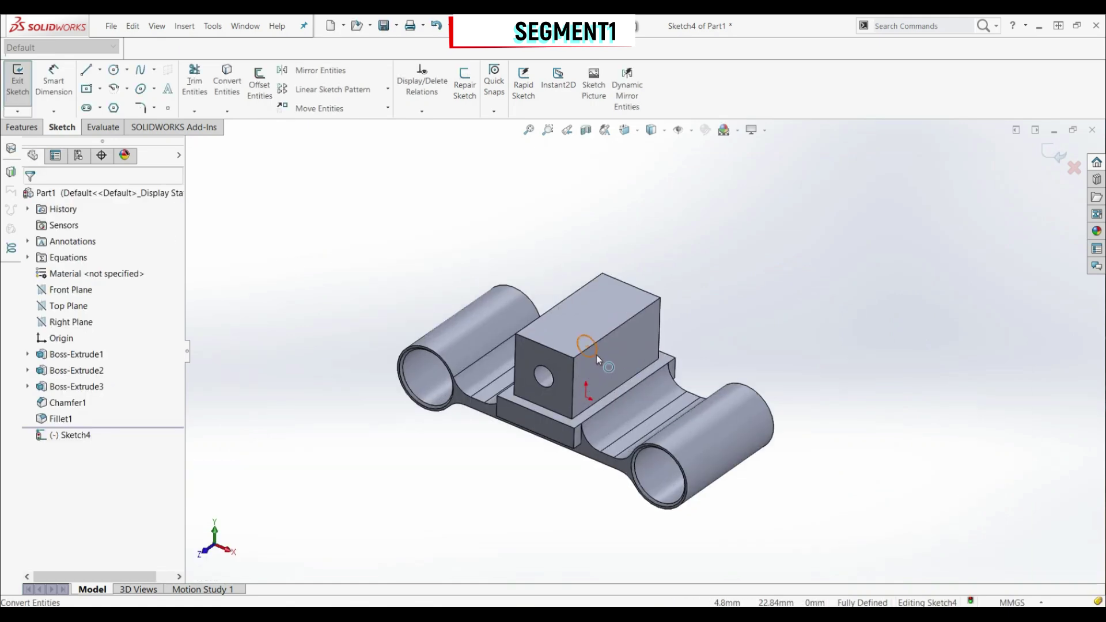
click(23, 127)
click(23, 80)
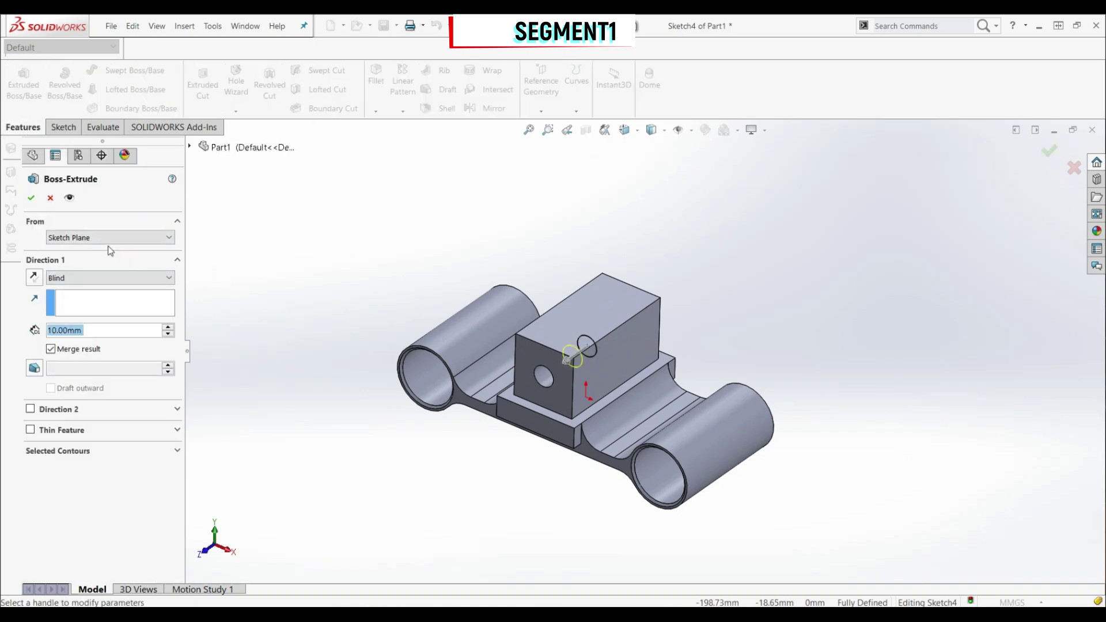
click(68, 282)
click(72, 326)
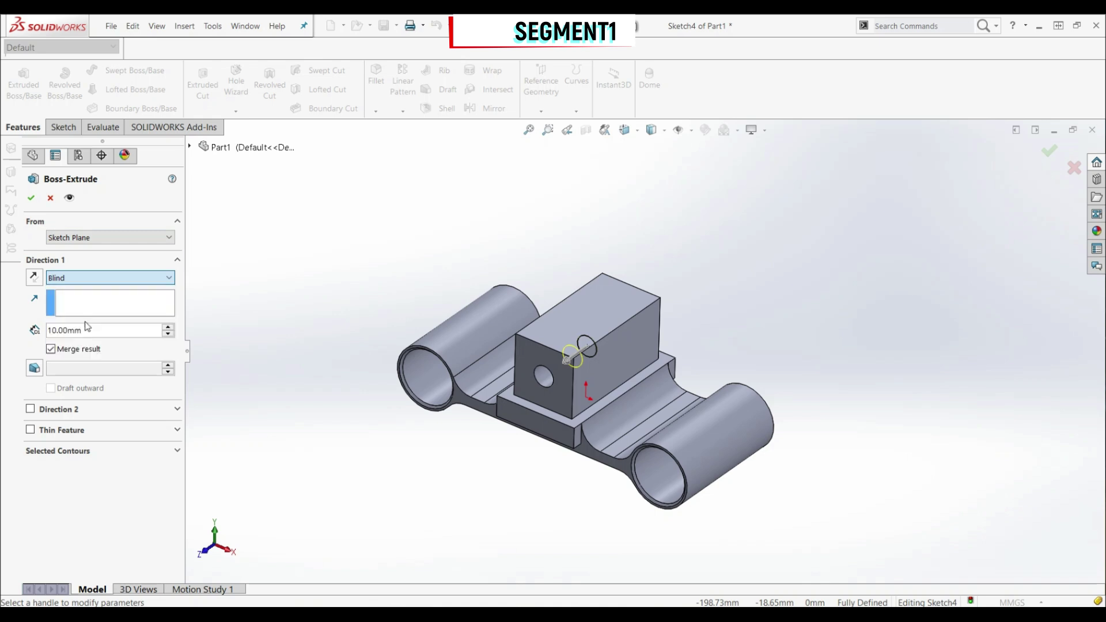
scroll(593, 444, down, 5)
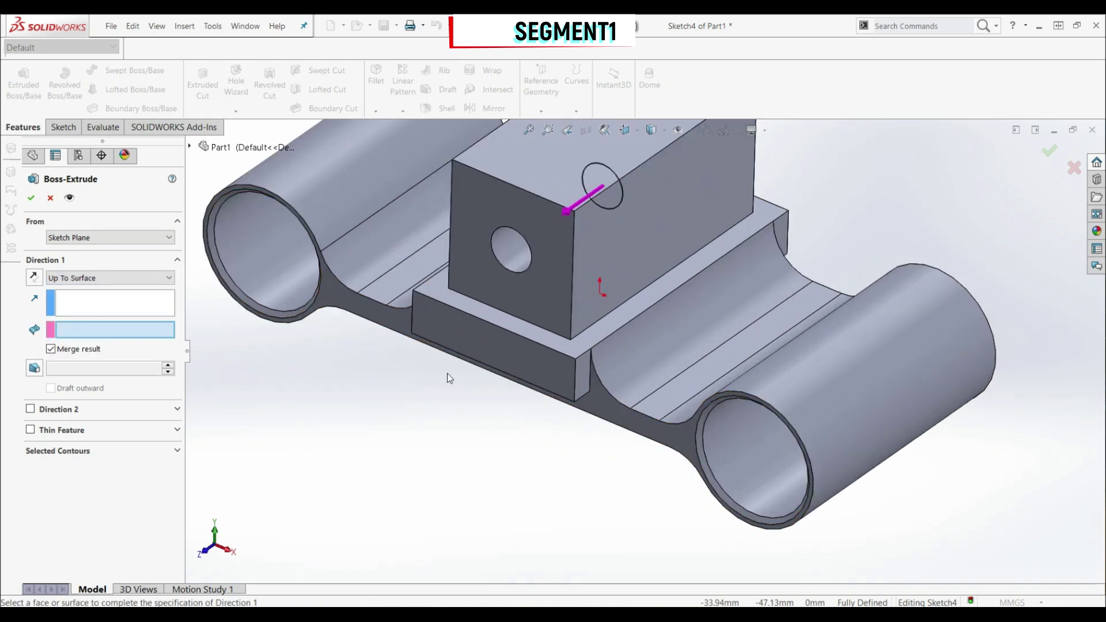
click(469, 339)
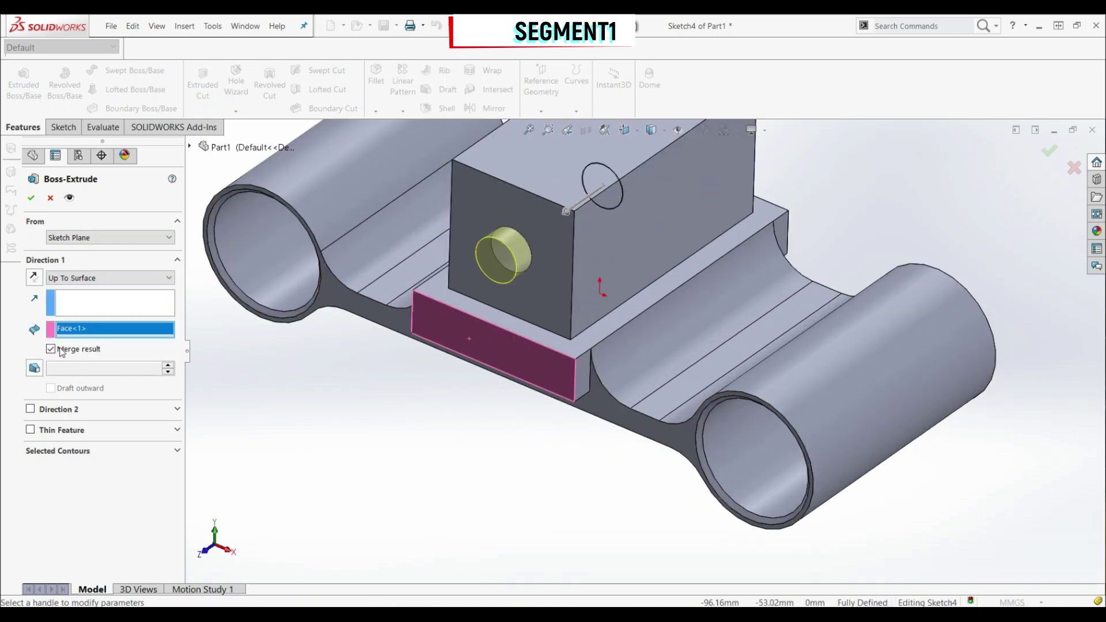
Enable Direction 2 of the circle's extrusion as Up To Surface, ending at the base block's rear face
click(32, 411)
click(73, 426)
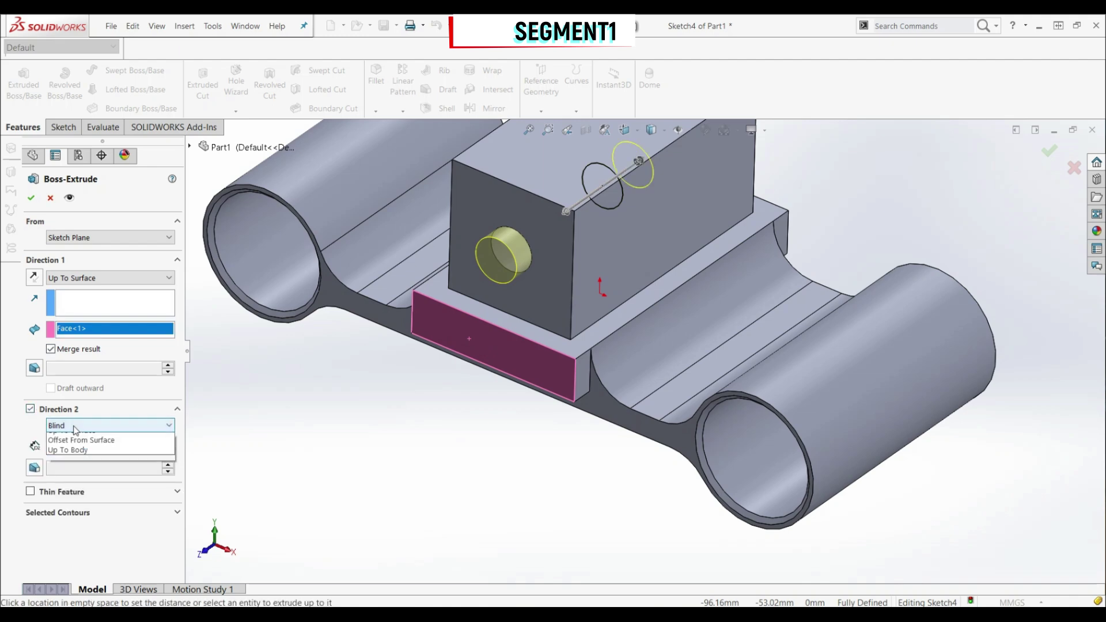
click(73, 472)
scroll(775, 268, up, 3)
middle_drag(775, 269, 673, 383)
scroll(673, 382, down, 2)
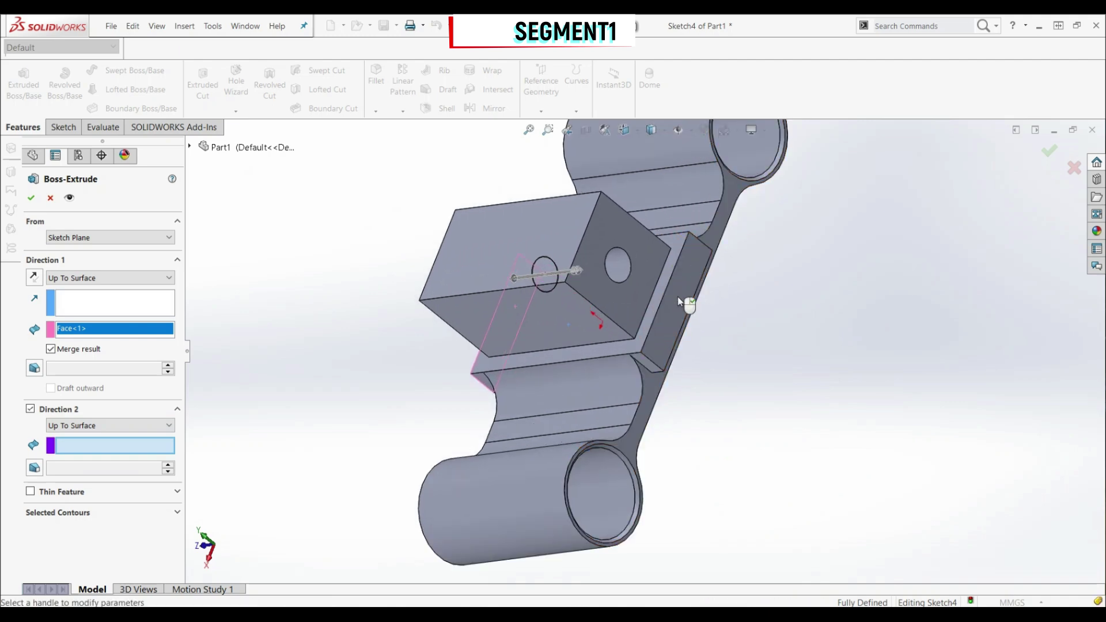
click(689, 304)
Turn off Merge result and create the pin extrusion as a separate solid body
middle_drag(461, 400, 438, 271)
scroll(403, 317, up, 3)
key(f)
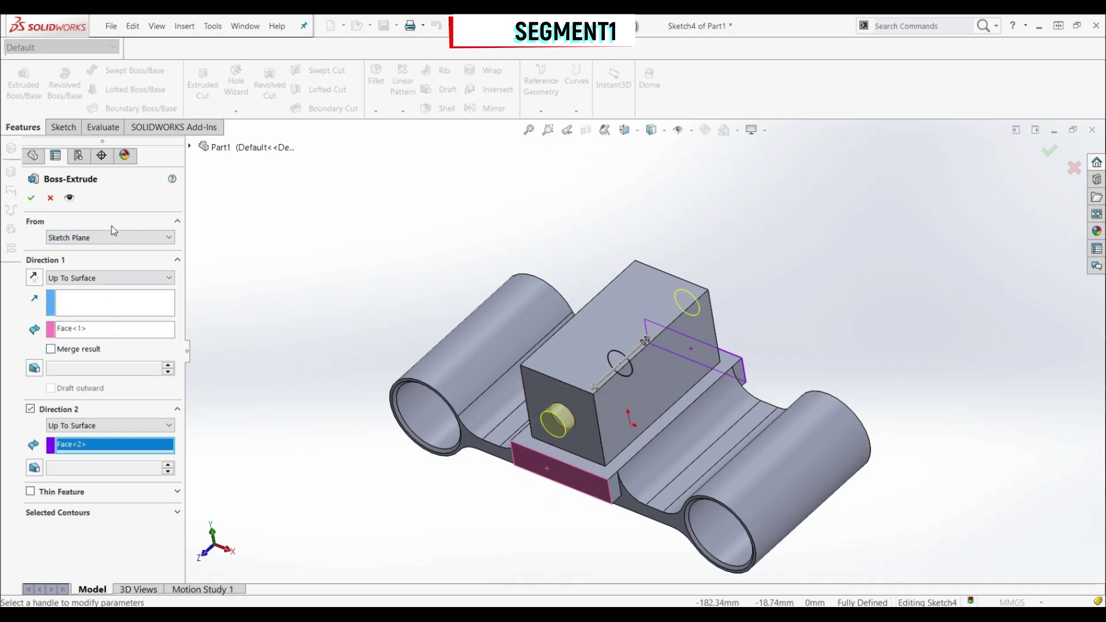
click(32, 198)
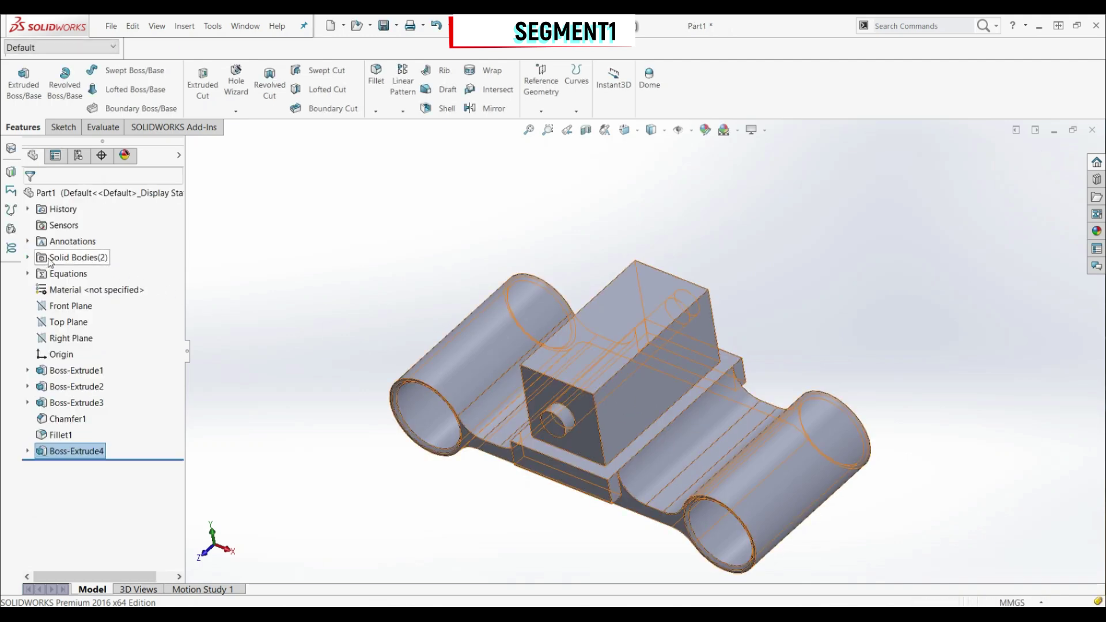
Expand the Solid Bodies folder and check the bracket body and the pin body by selecting each in turn
click(29, 257)
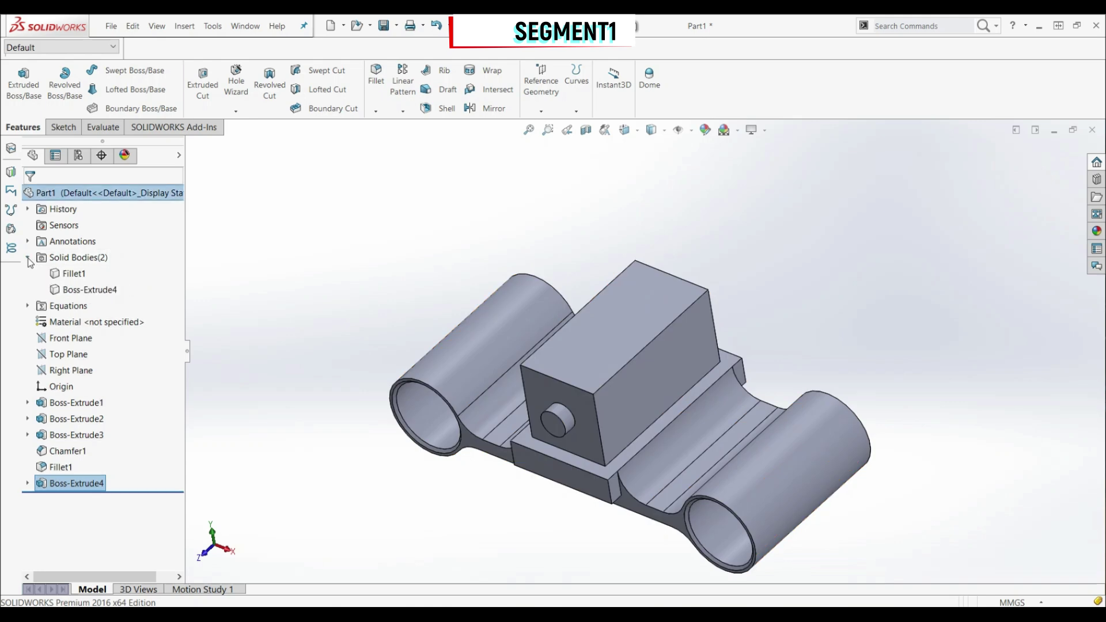
click(71, 274)
click(78, 291)
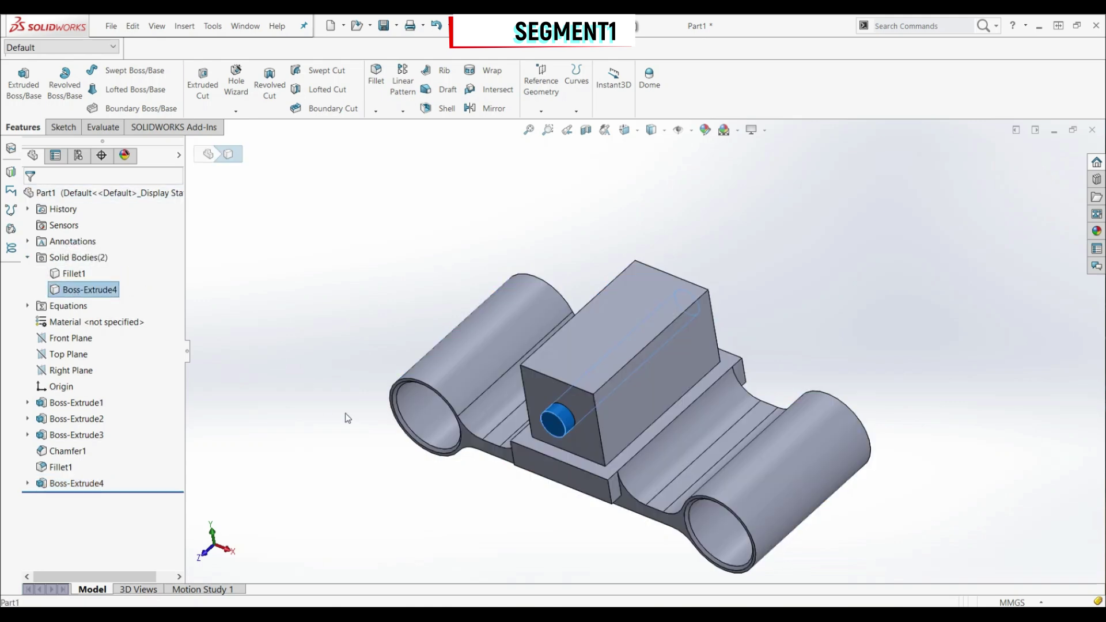
click(541, 506)
Start another sketch on the Front Plane for a line between the upper block and the left tube
mouse_move(541, 506)
middle_down()
mouse_move(601, 412)
mouse_move(608, 346)
middle_up()
click(61, 126)
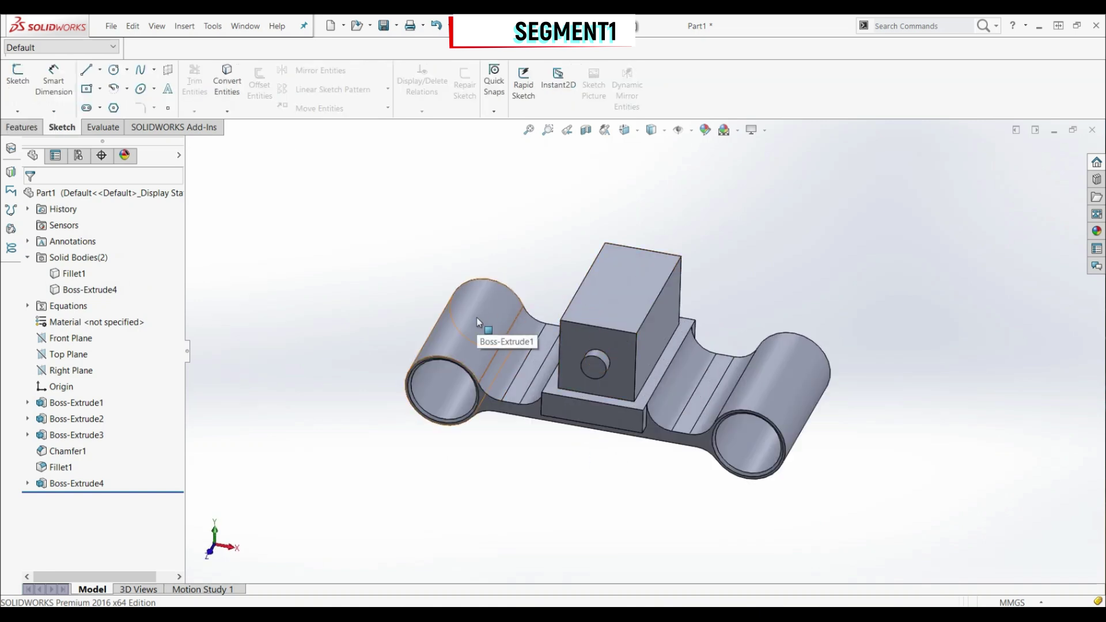
click(68, 339)
click(76, 323)
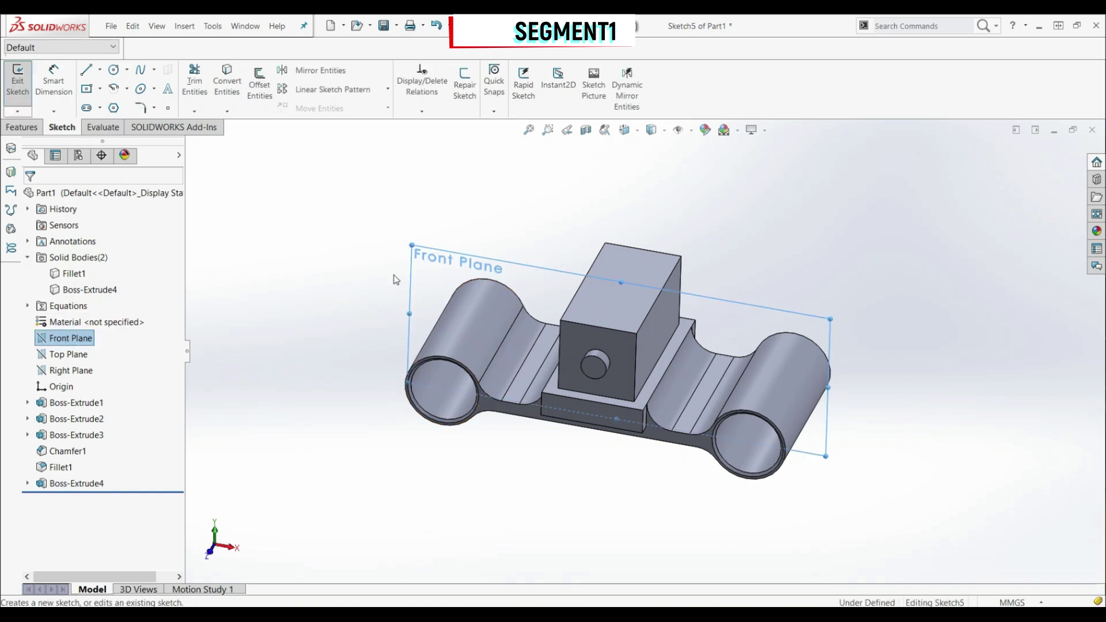
Sketch a line about 58 mm long from the upper block's top-left corner to the left tube's outer edge
click(625, 129)
click(703, 206)
scroll(551, 306, down, 2)
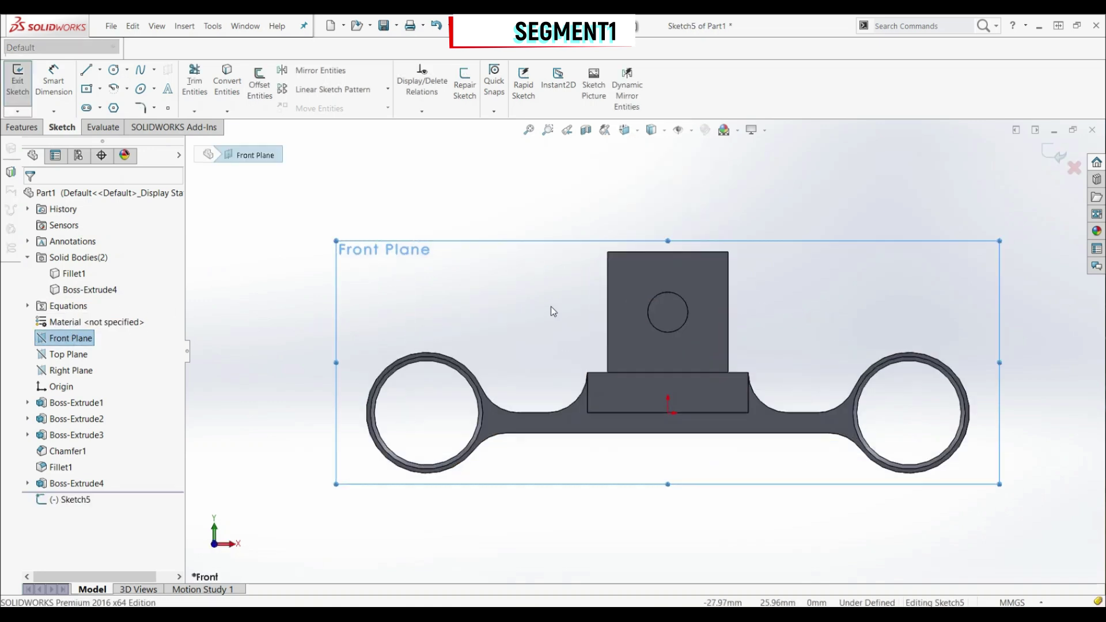
click(87, 70)
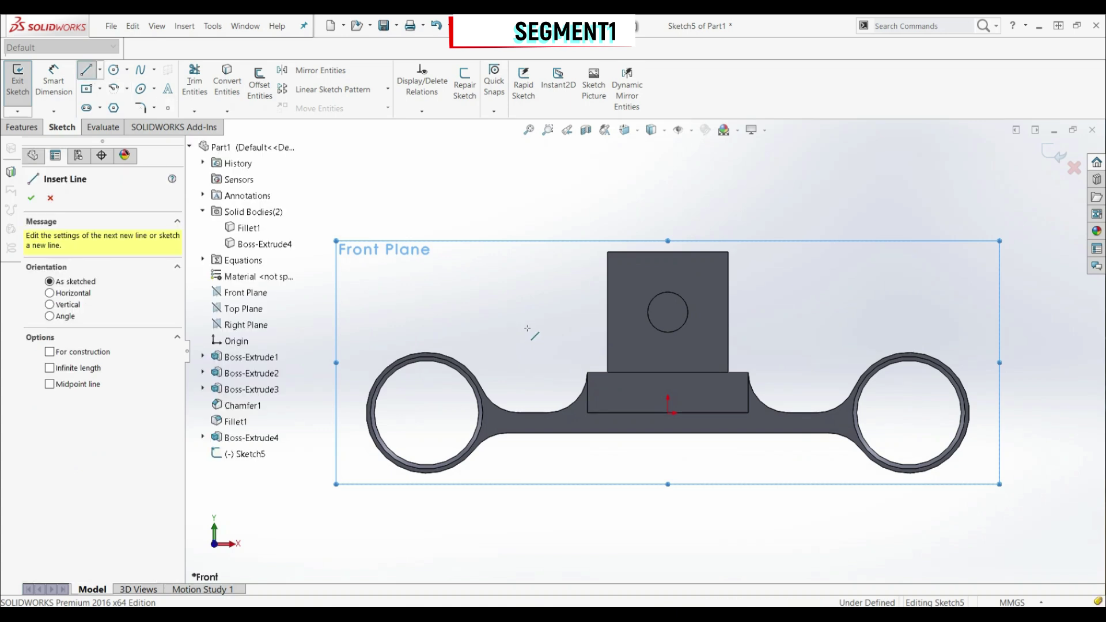
click(609, 253)
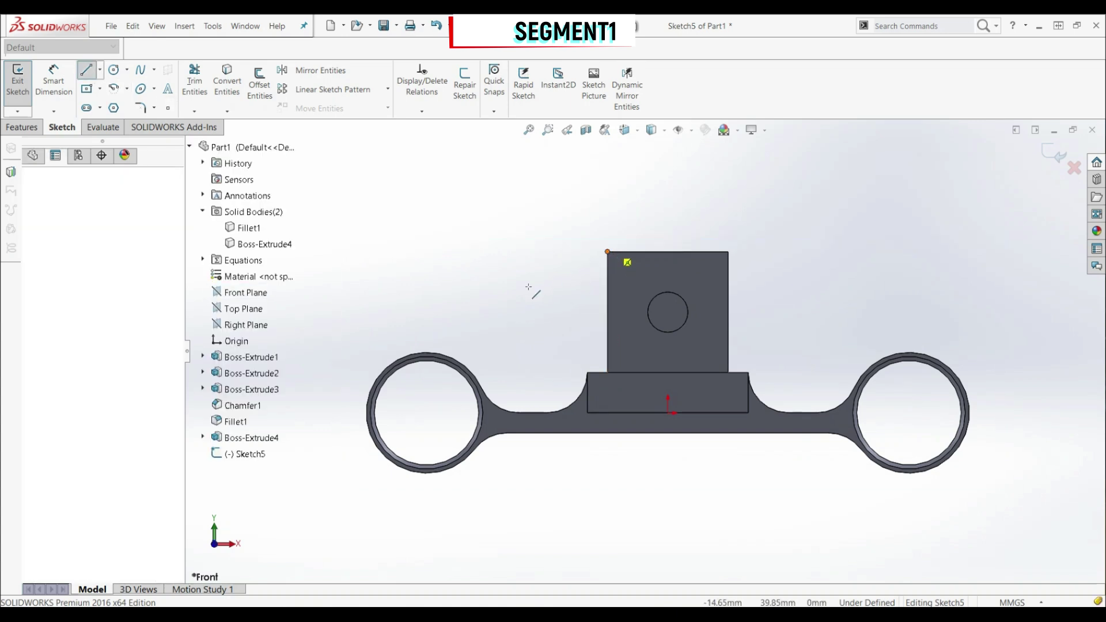
click(399, 359)
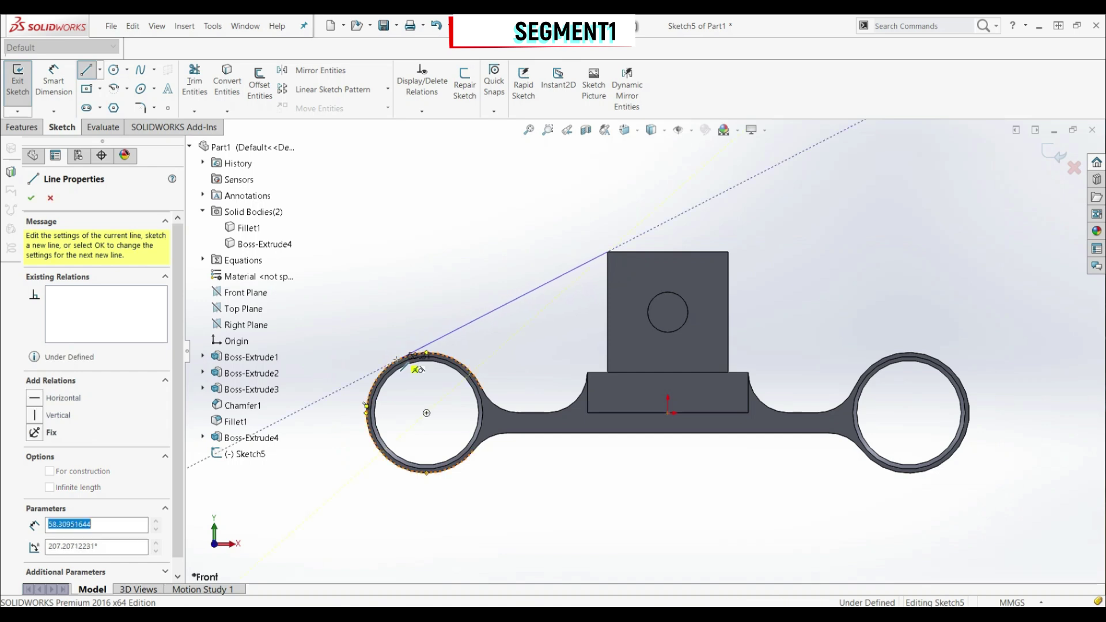
key(Escape)
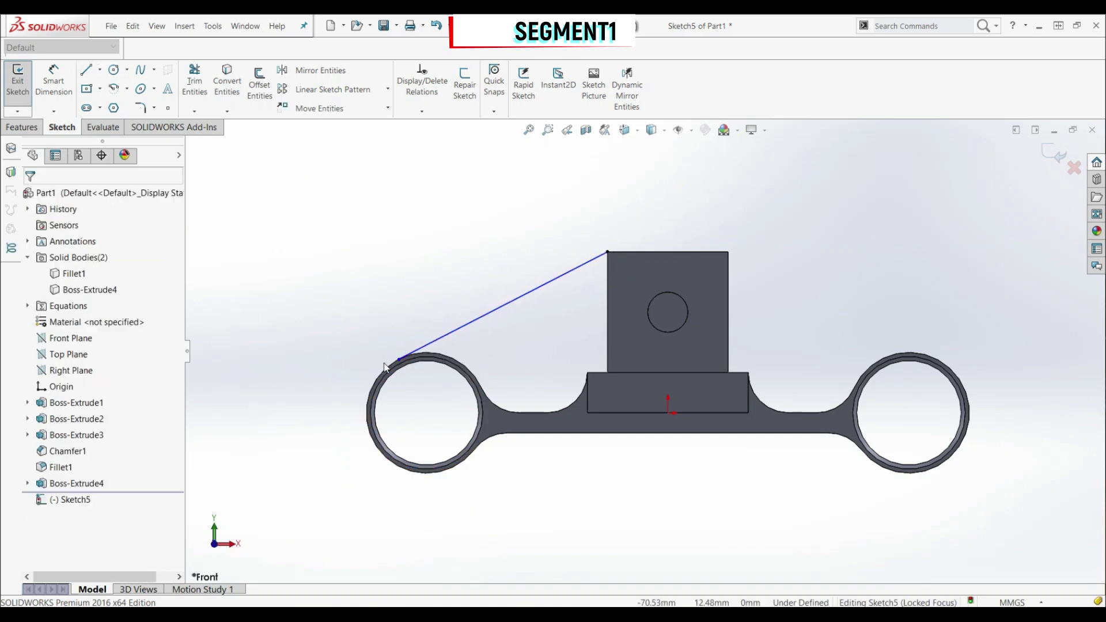
Add a Tangent relation between the sloped line and the left tube's outer circular edge
scroll(383, 365, down, 3)
click(464, 373)
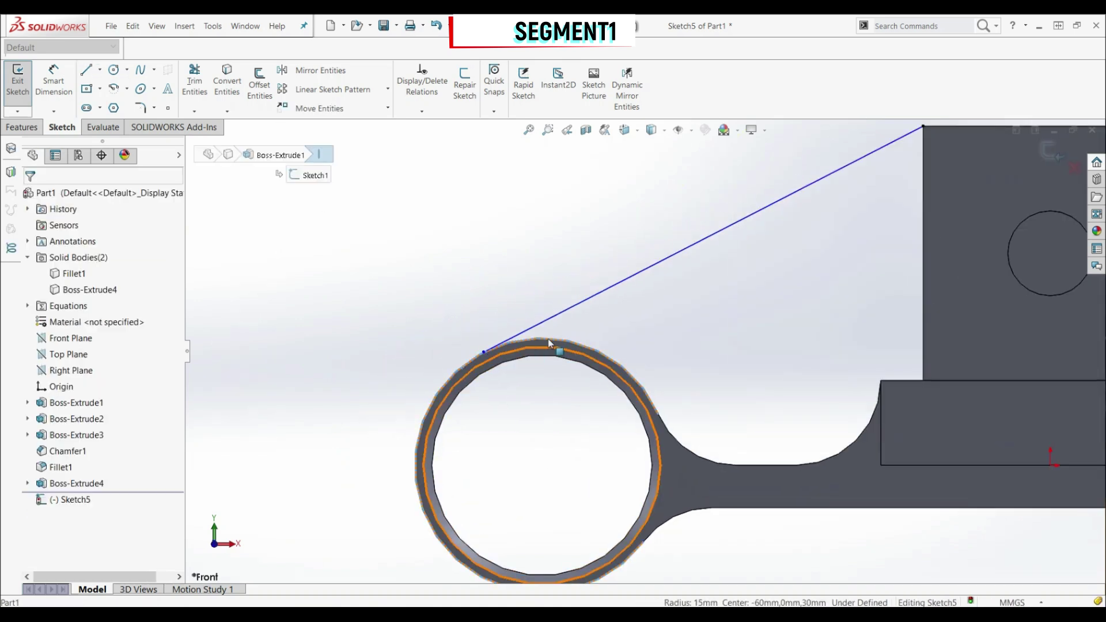
ctrl+click(613, 292)
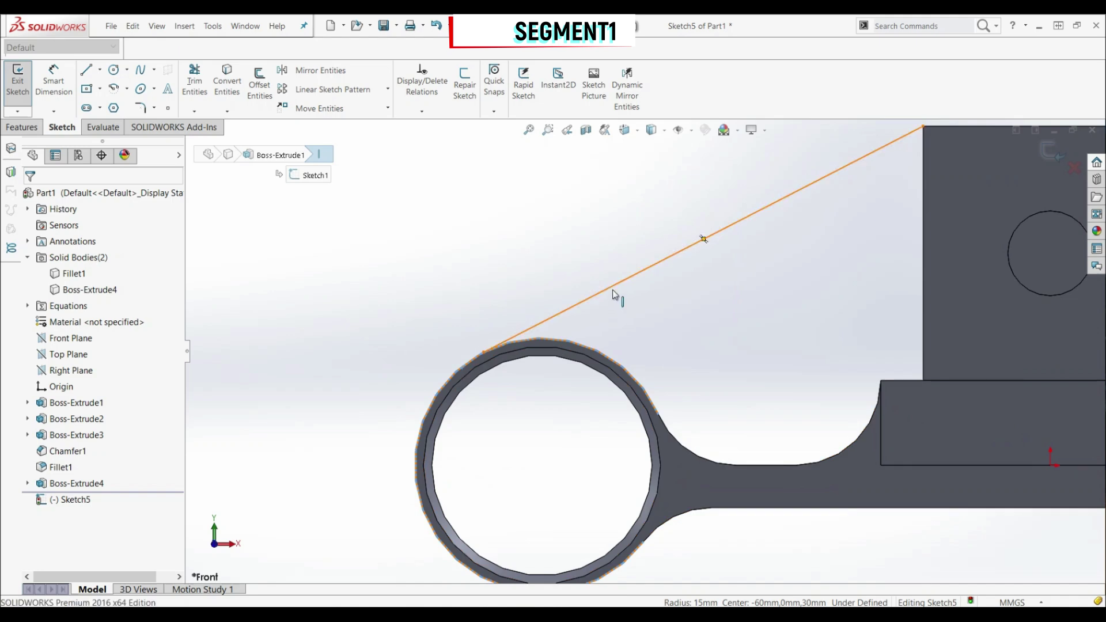
click(34, 402)
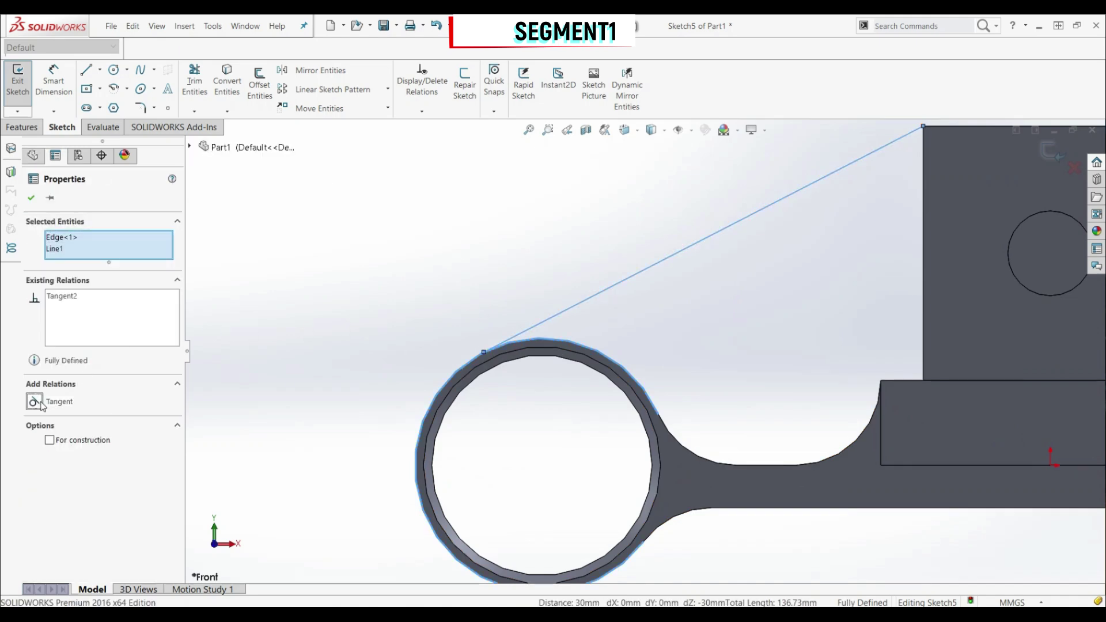
Create a 10 mm thick rib centred on the sloped line, with the material side flipped toward the part and the bracket body selected
click(31, 199)
scroll(453, 282, up, 5)
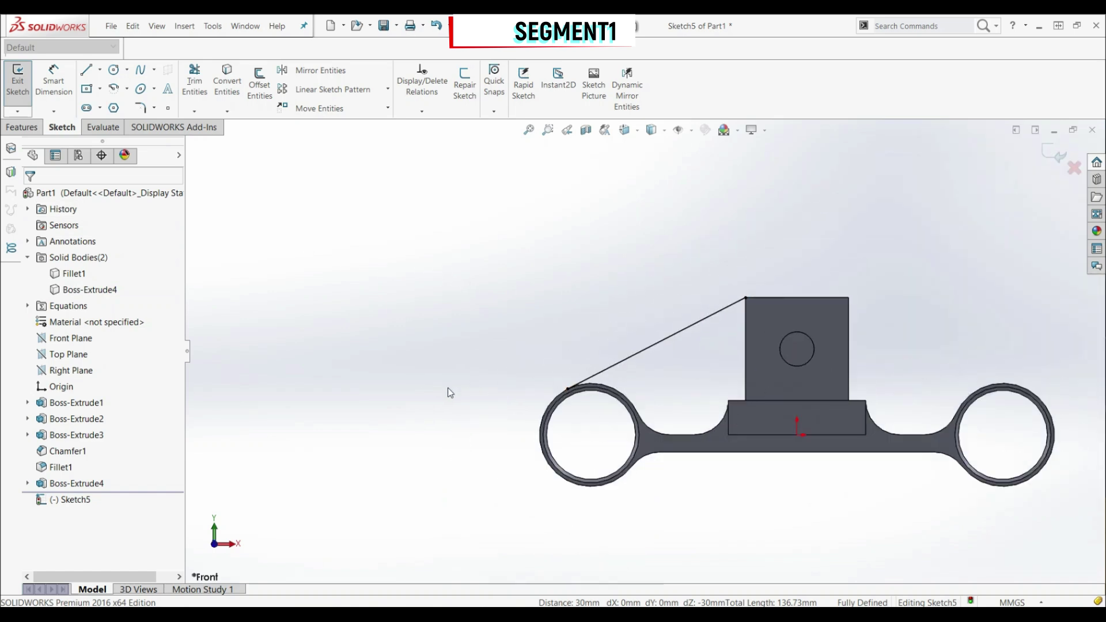
middle_drag(446, 388, 309, 208)
click(26, 132)
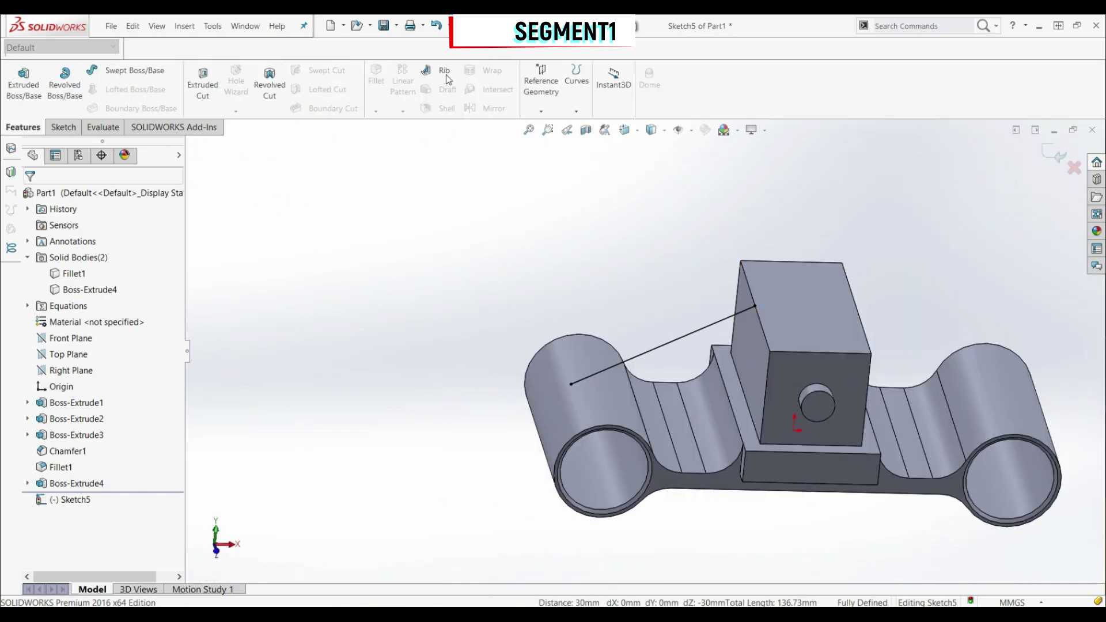
click(444, 71)
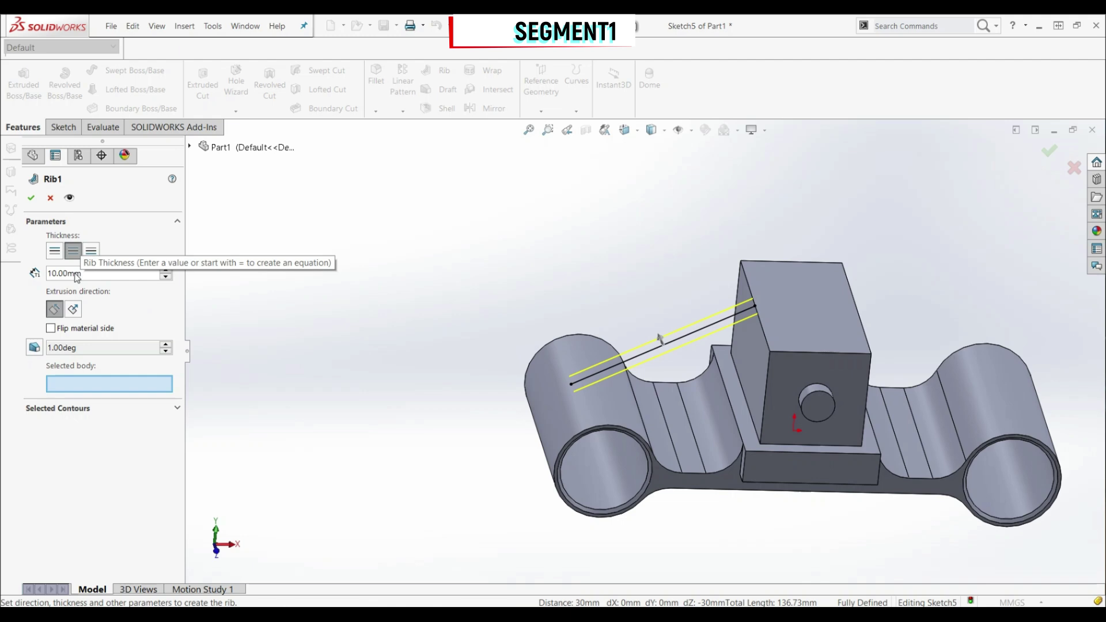
middle_drag(496, 311, 520, 313)
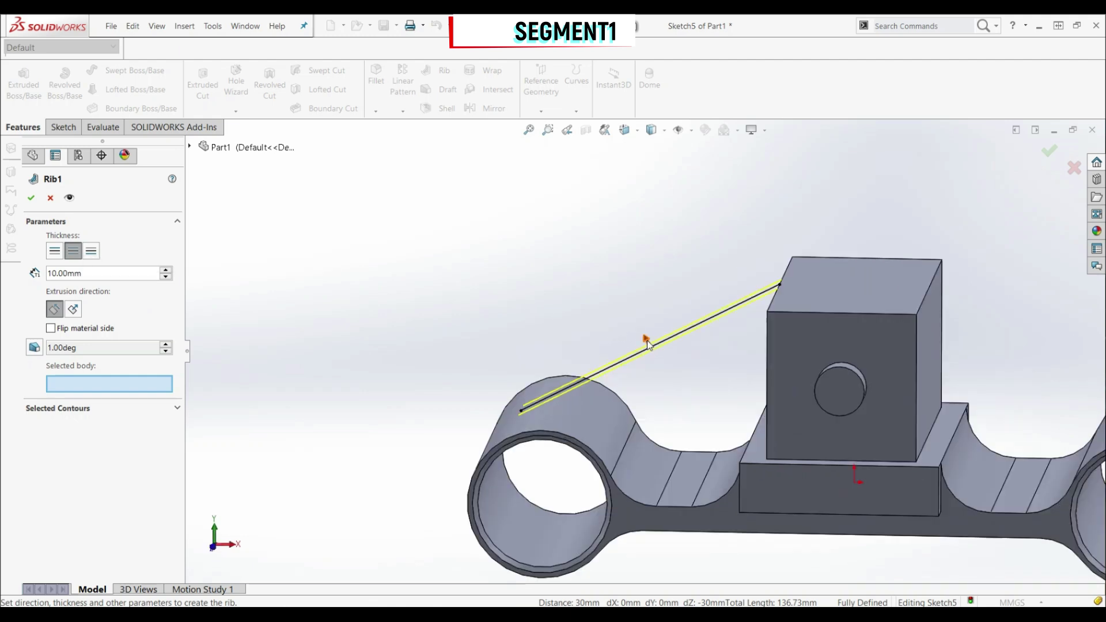
click(61, 332)
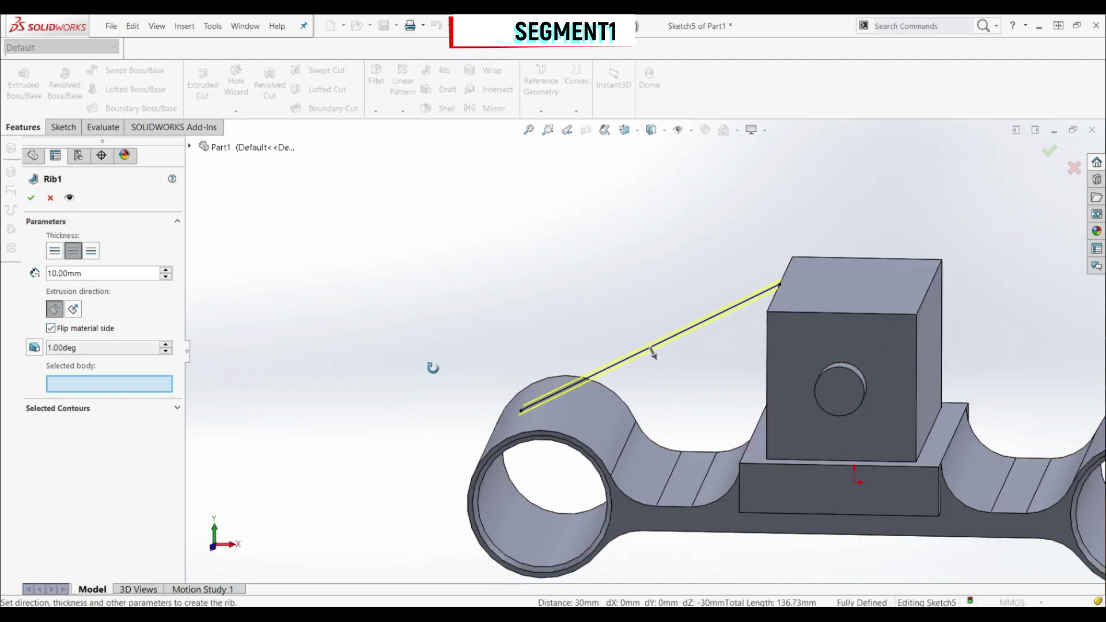
middle_drag(432, 368, 473, 346)
click(30, 199)
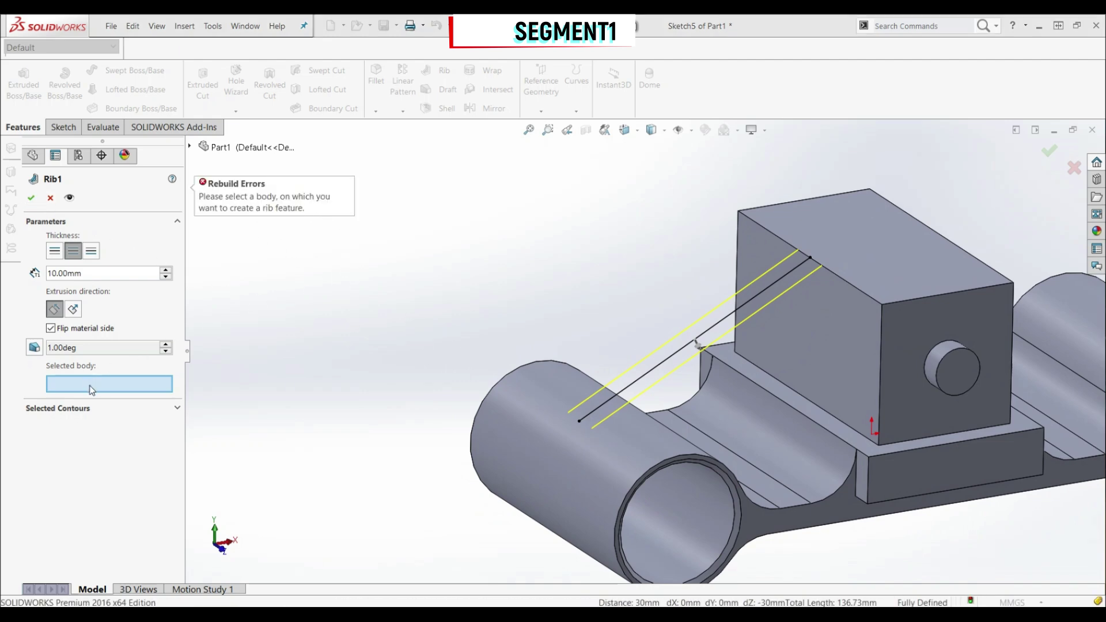
click(783, 434)
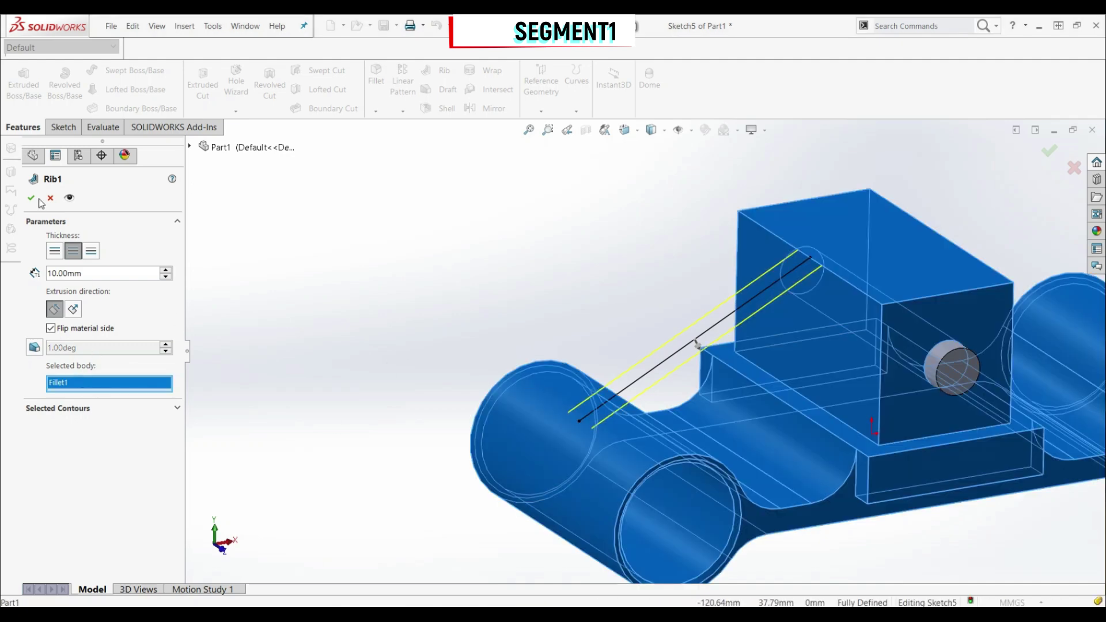
click(35, 203)
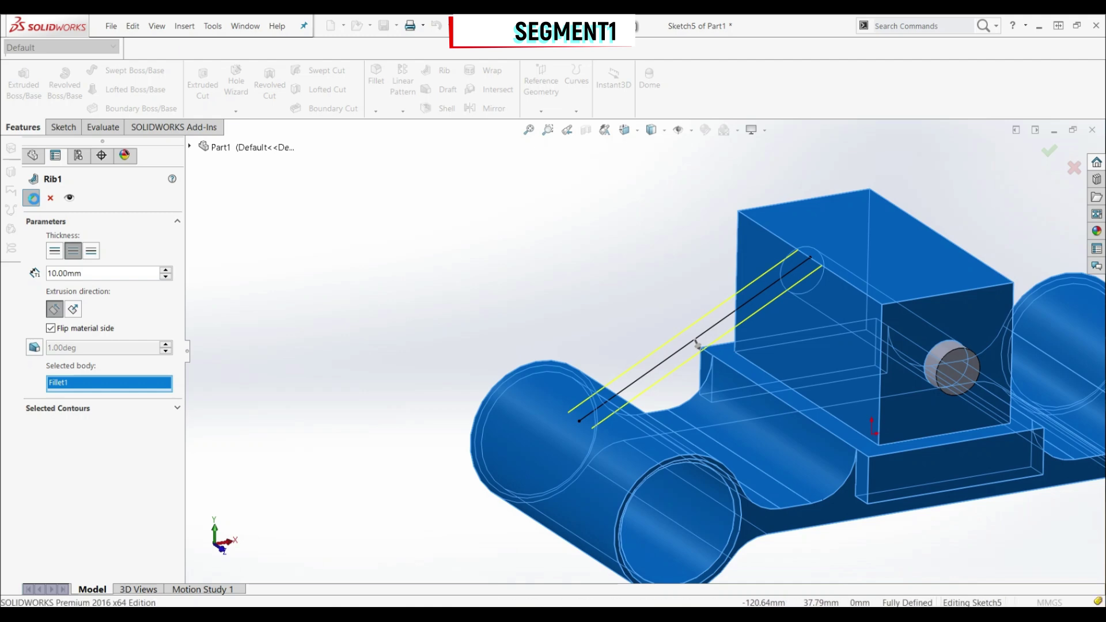
Mirror the rib about the Right Plane to the other side of the upper block
mouse_move(600, 308)
middle_down()
mouse_move(746, 356)
mouse_move(676, 372)
mouse_move(718, 457)
middle_up()
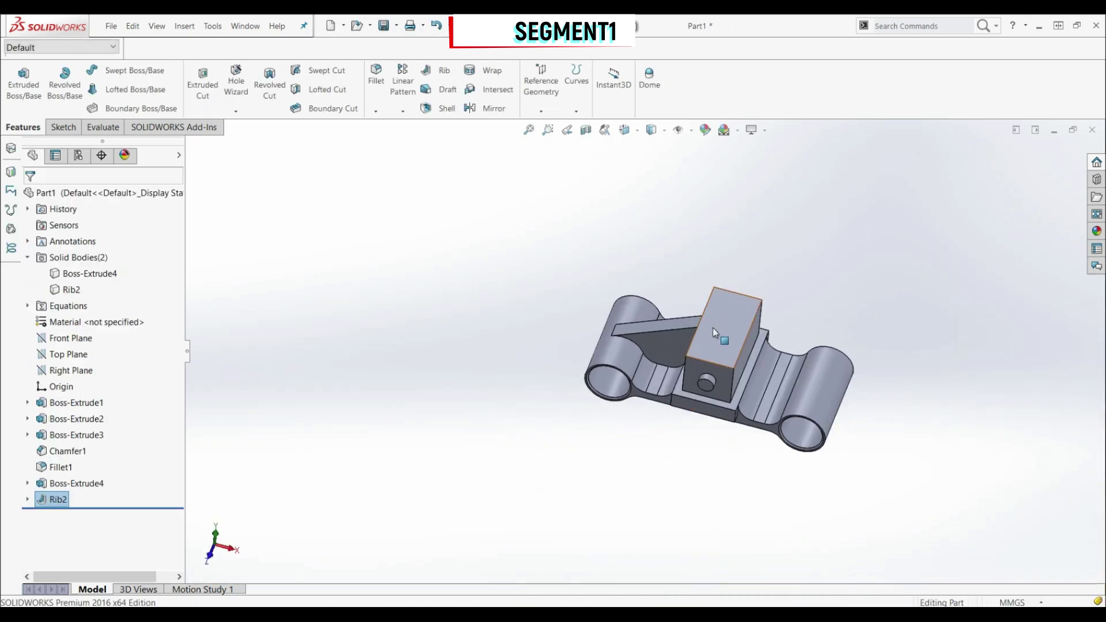
scroll(726, 345, down, 5)
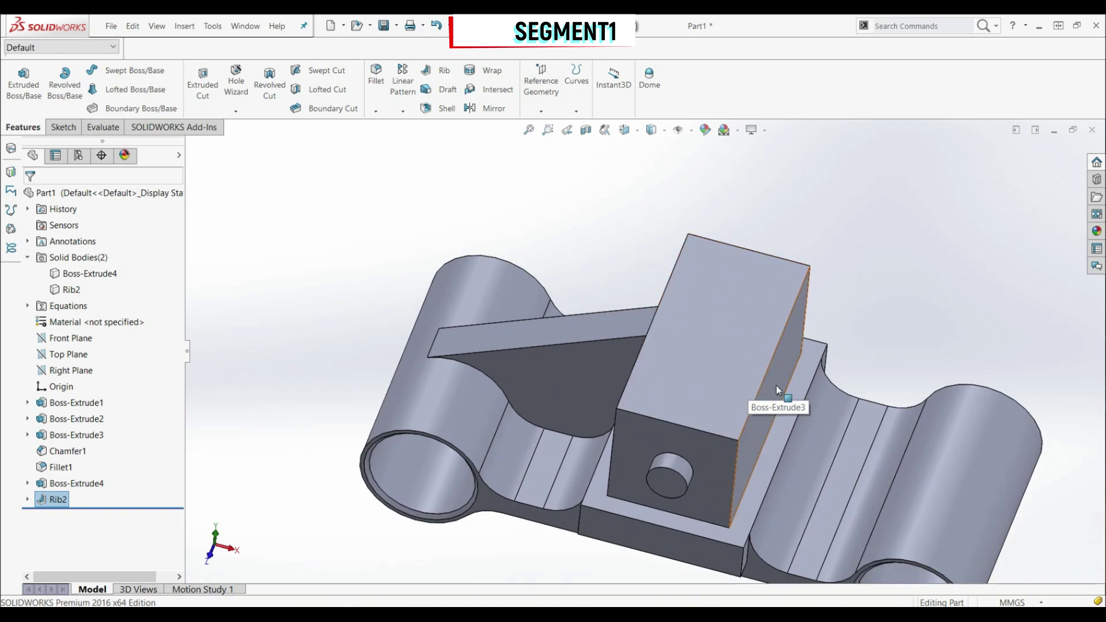
click(493, 110)
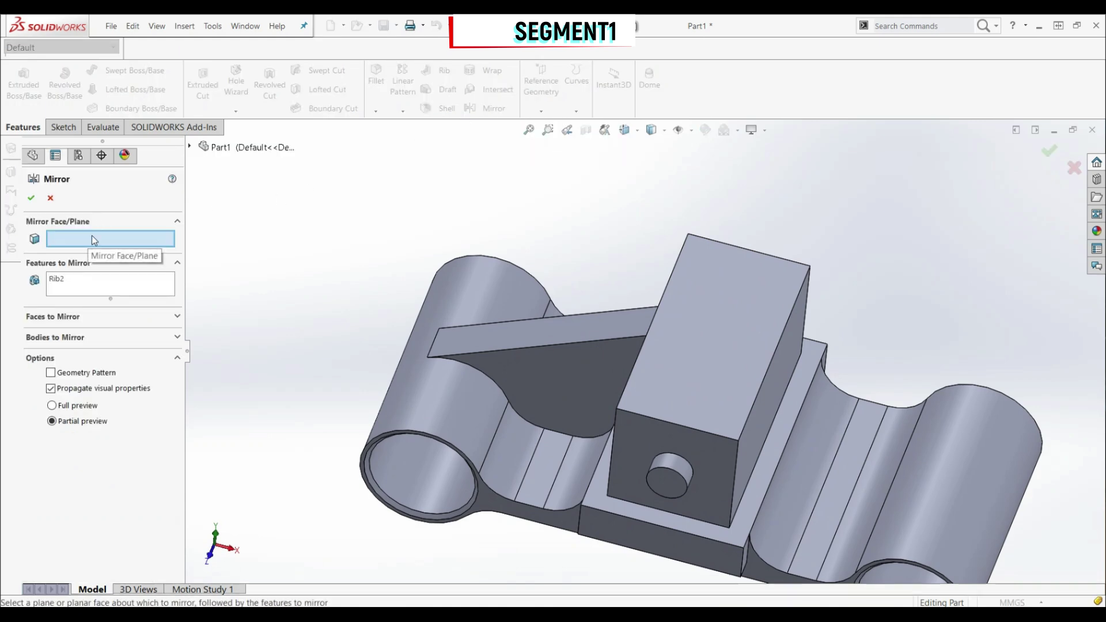
click(190, 147)
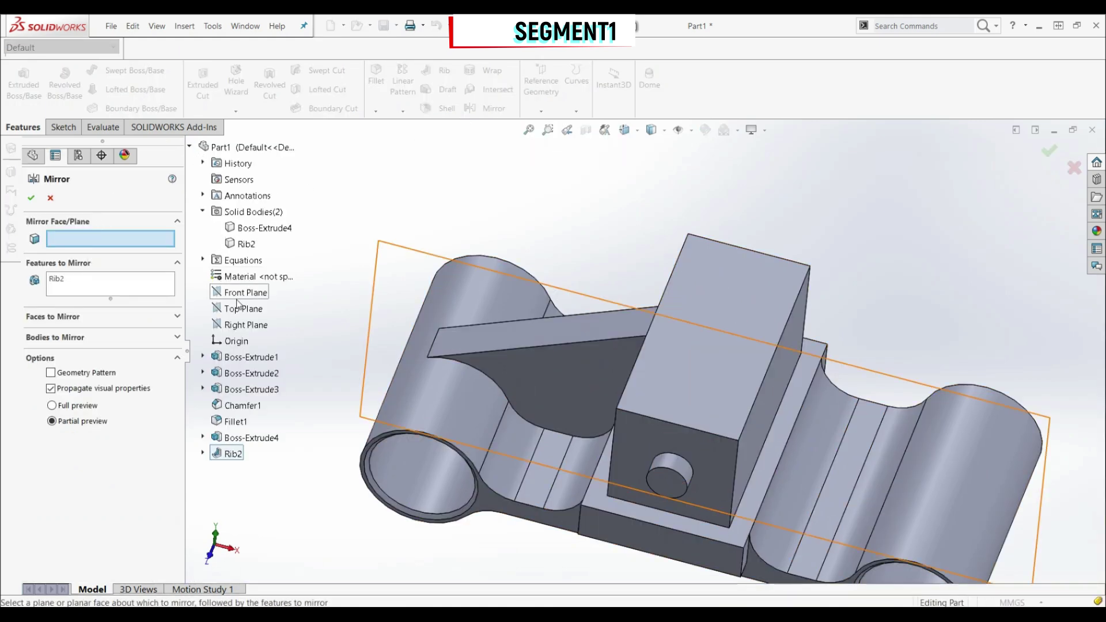
click(238, 325)
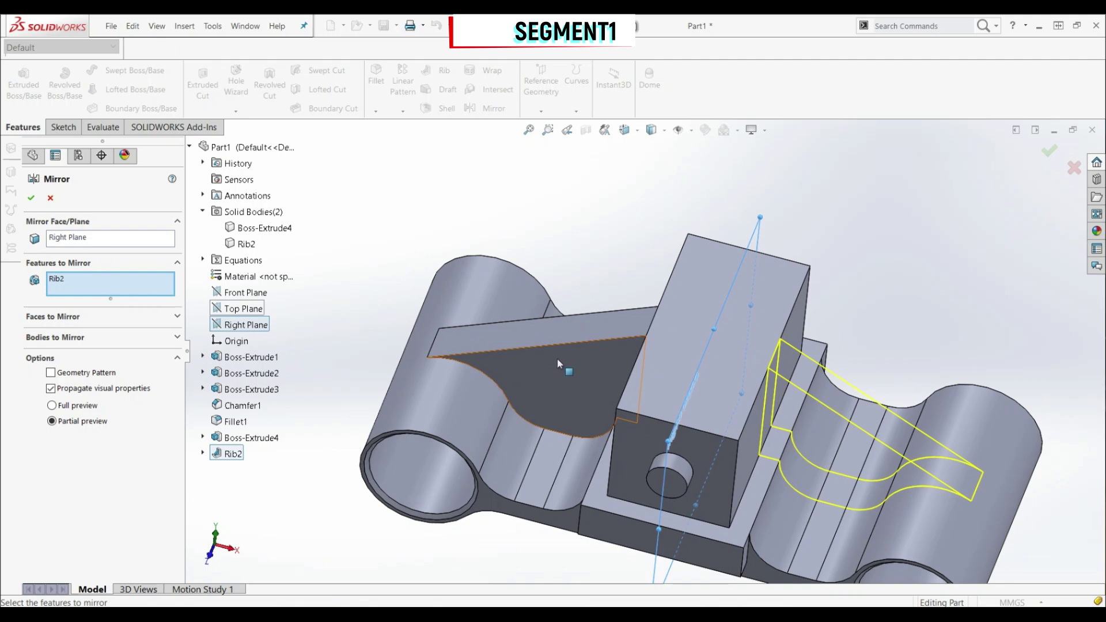
click(33, 199)
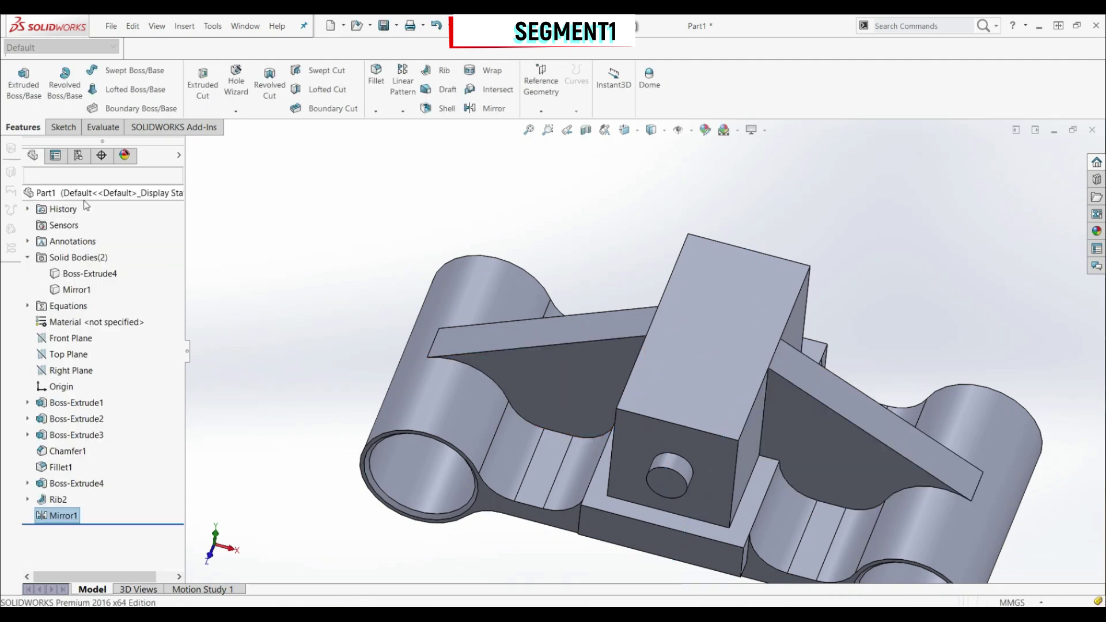
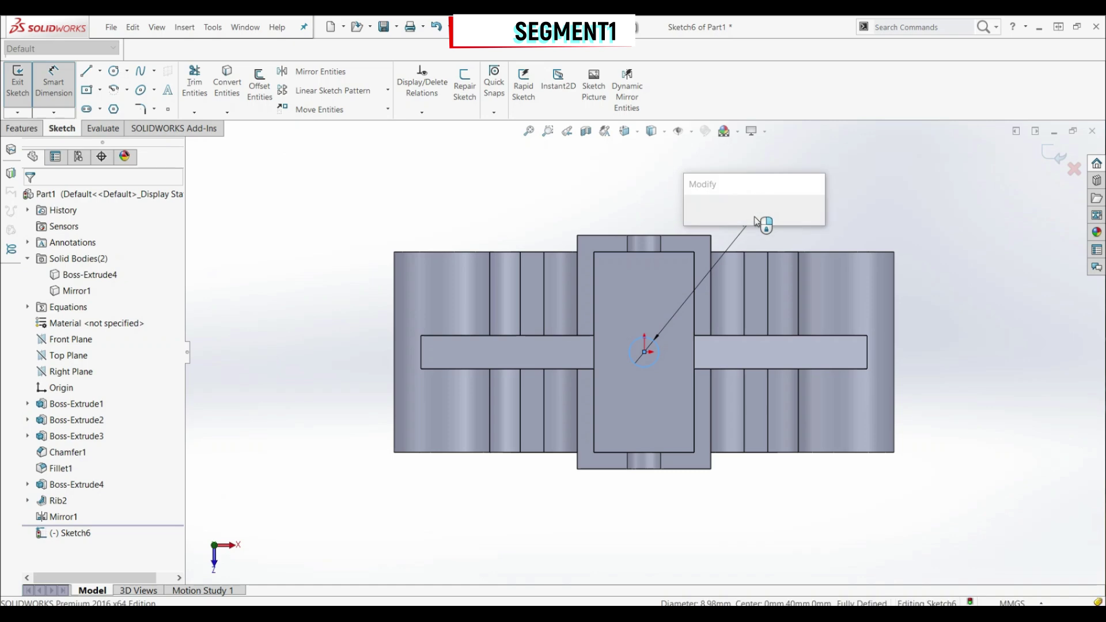
Dimension the diameter of the circle centred on the upper block's top face
key(Return)
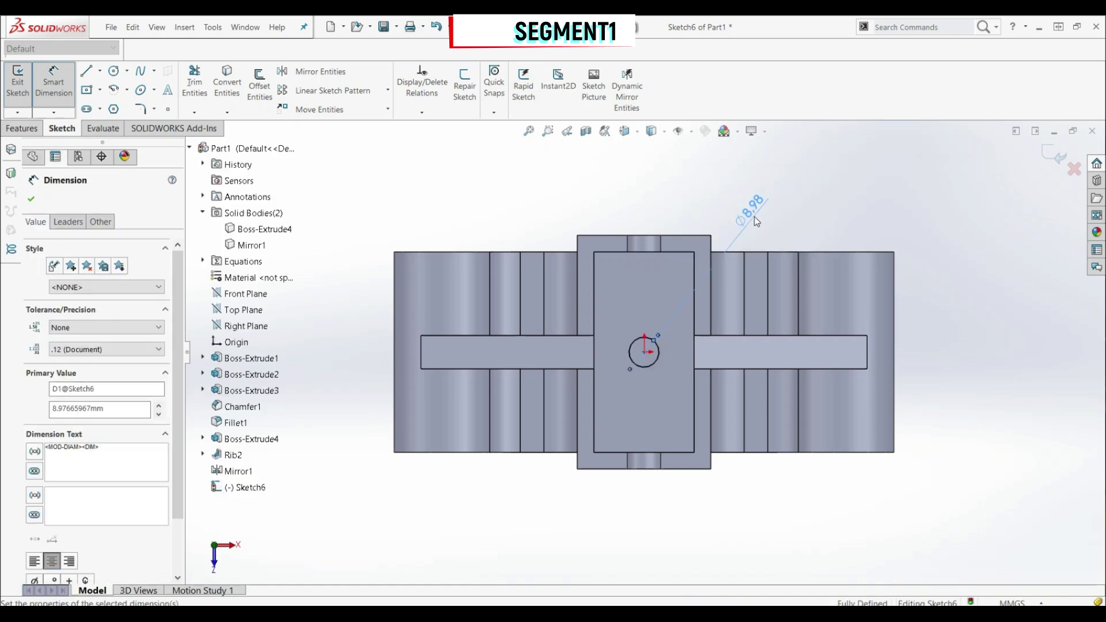
click(31, 199)
key(ctrl+7)
Cut the circle Through All, turning off Auto-select and limiting the feature scope to the bracket body so the pin is excluded
click(23, 129)
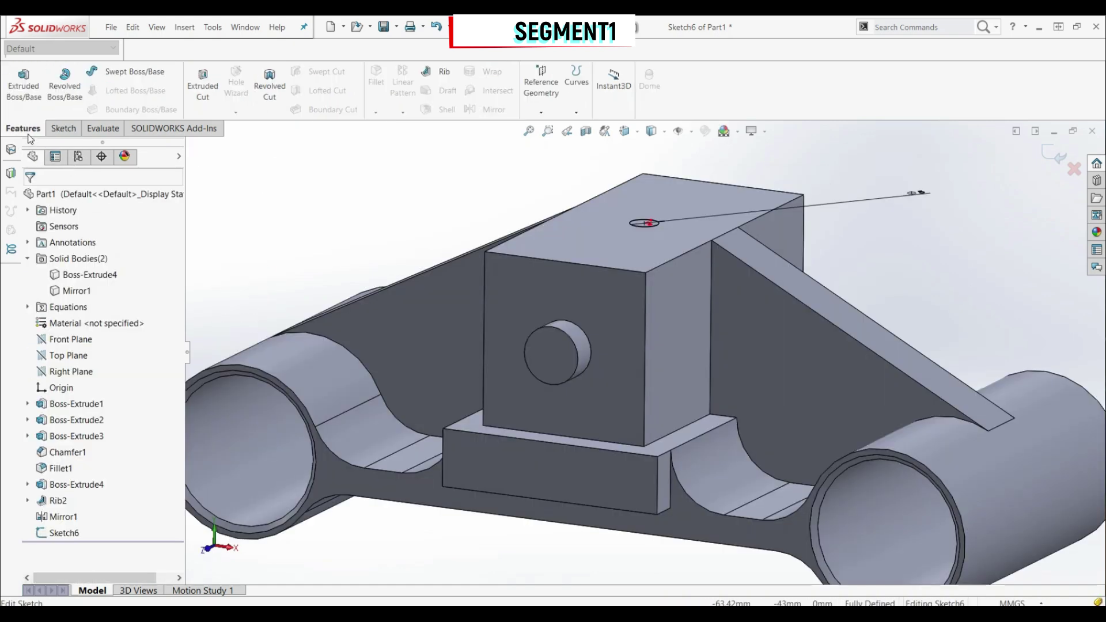
click(202, 110)
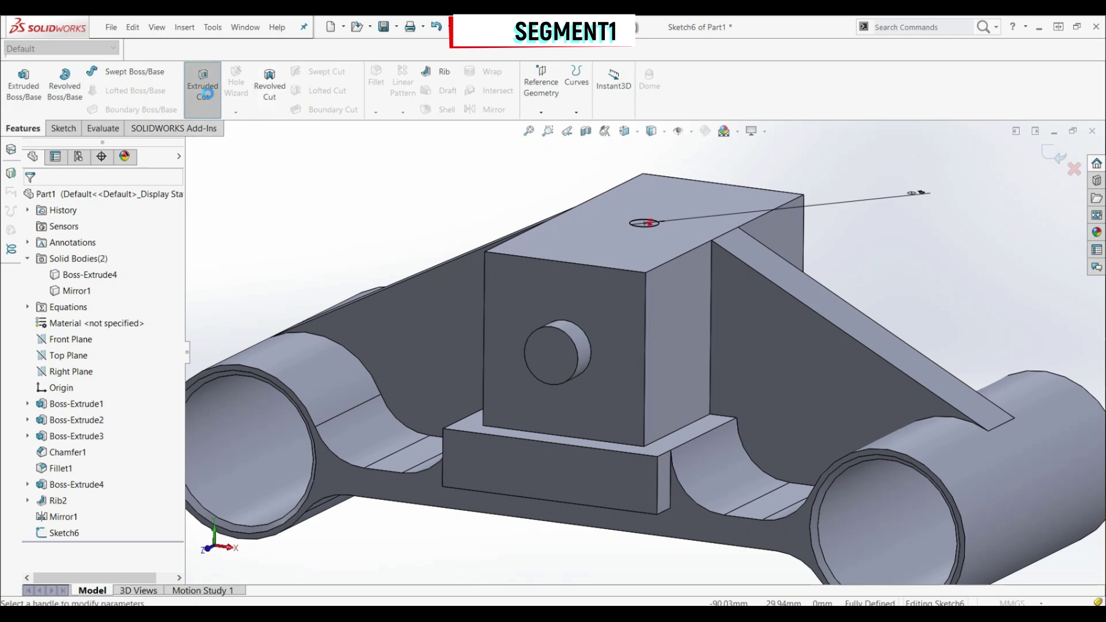
click(85, 278)
click(85, 307)
key(Down)
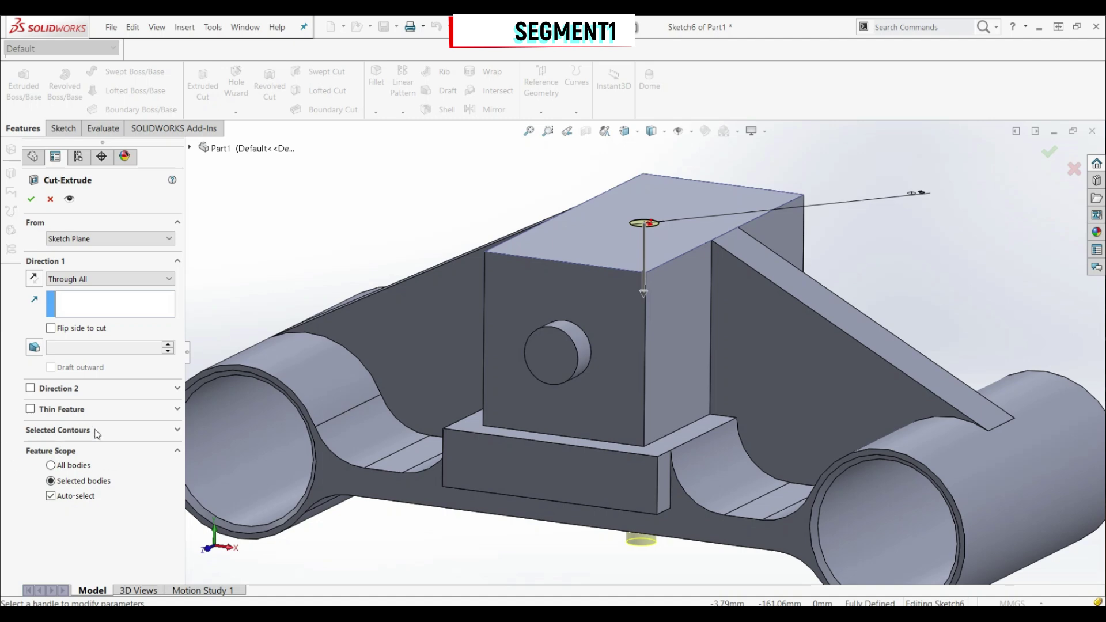
click(51, 496)
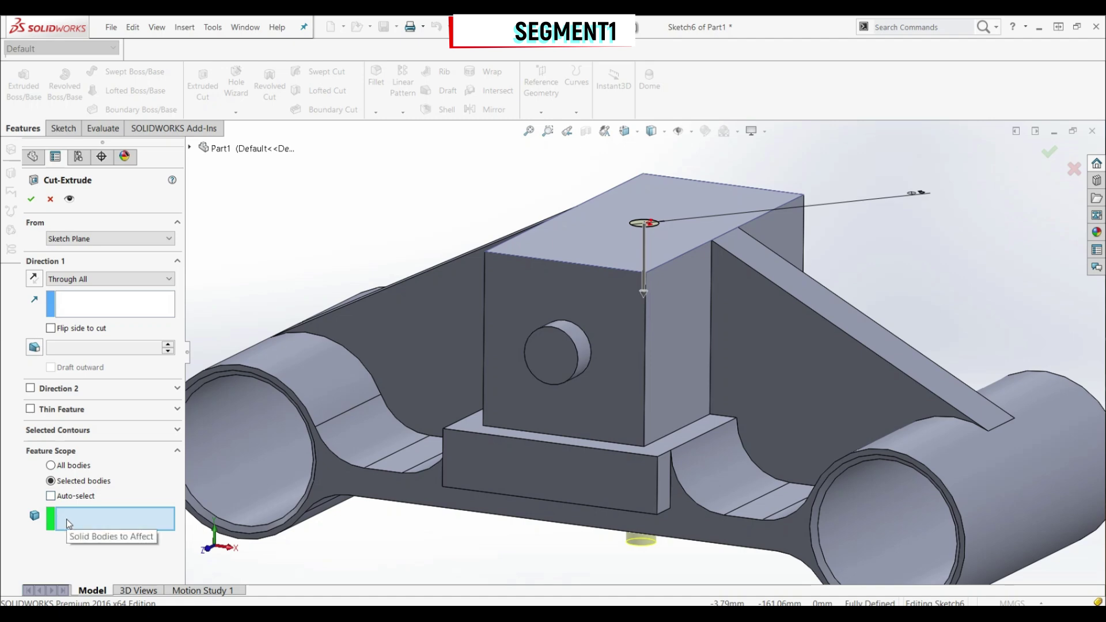
click(637, 407)
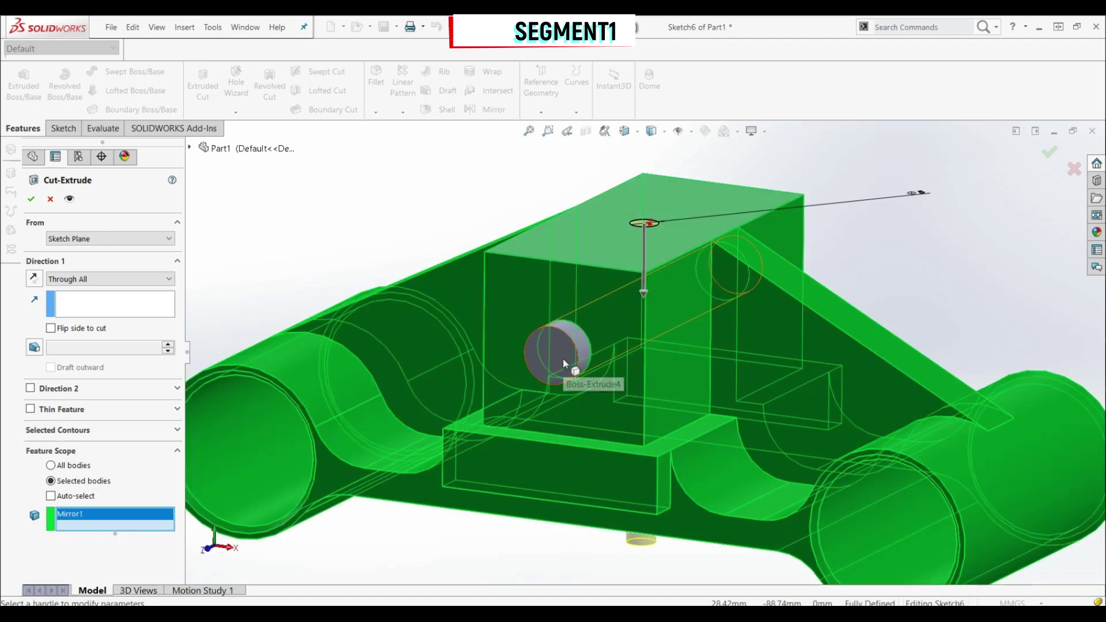
click(31, 198)
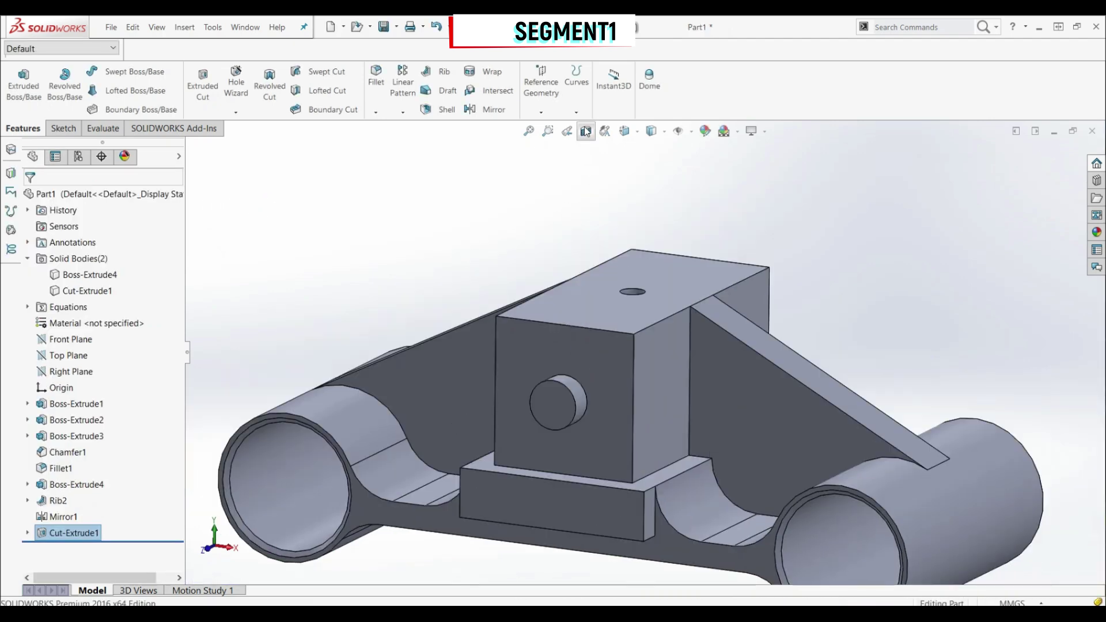
Examine the vertical hole and the pin body in a temporary section view on the Front Plane
click(586, 132)
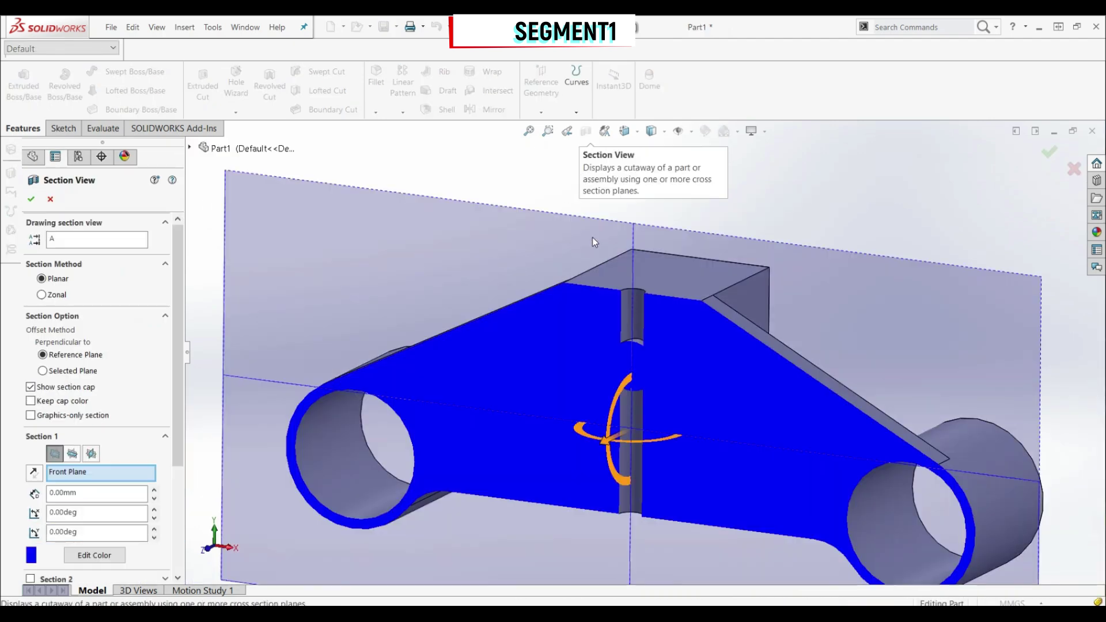
scroll(660, 376, down, 3)
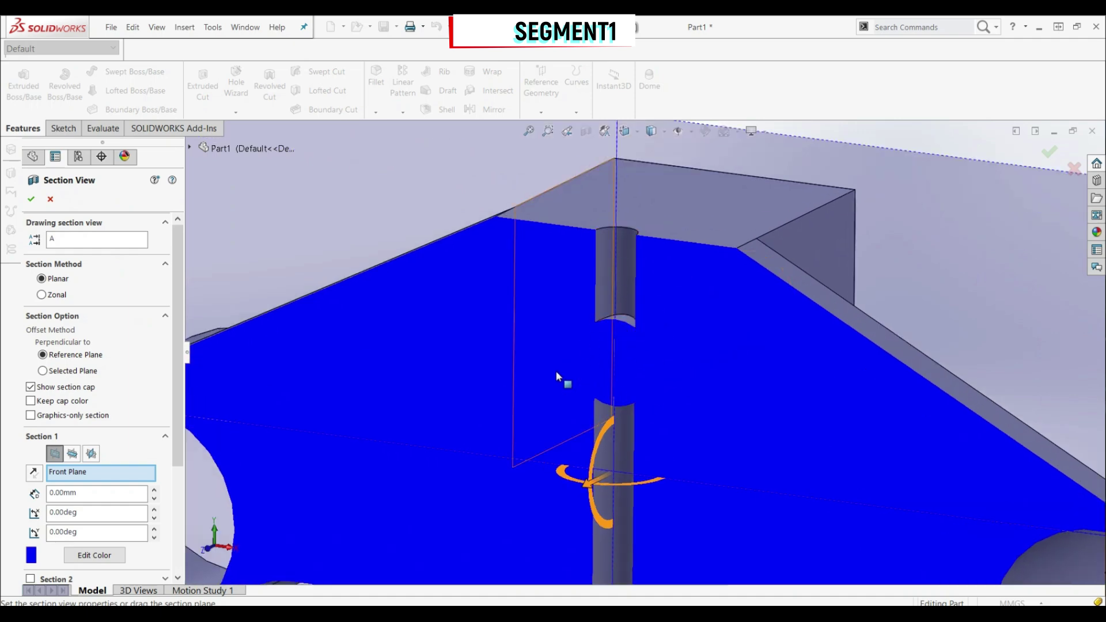
click(51, 200)
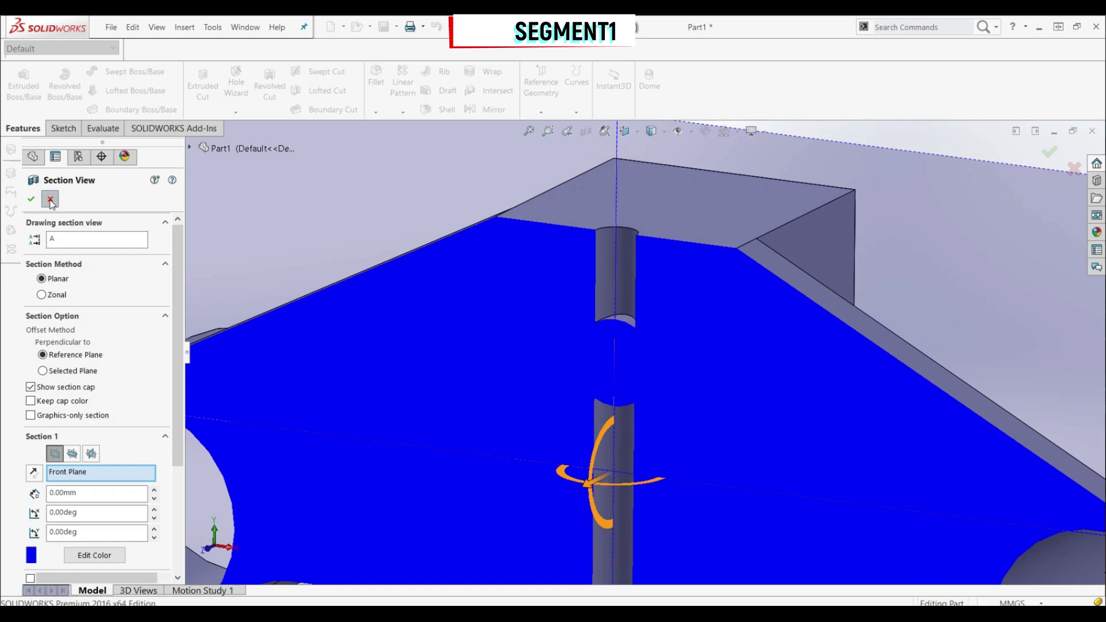
Start a Hole Wizard counterbore for an ANSI Metric M5 Hex Cap Screw with Loose fit, 15 mm Blind depth and custom sizing shown
scroll(656, 341, up, 5)
scroll(656, 341, down, 4)
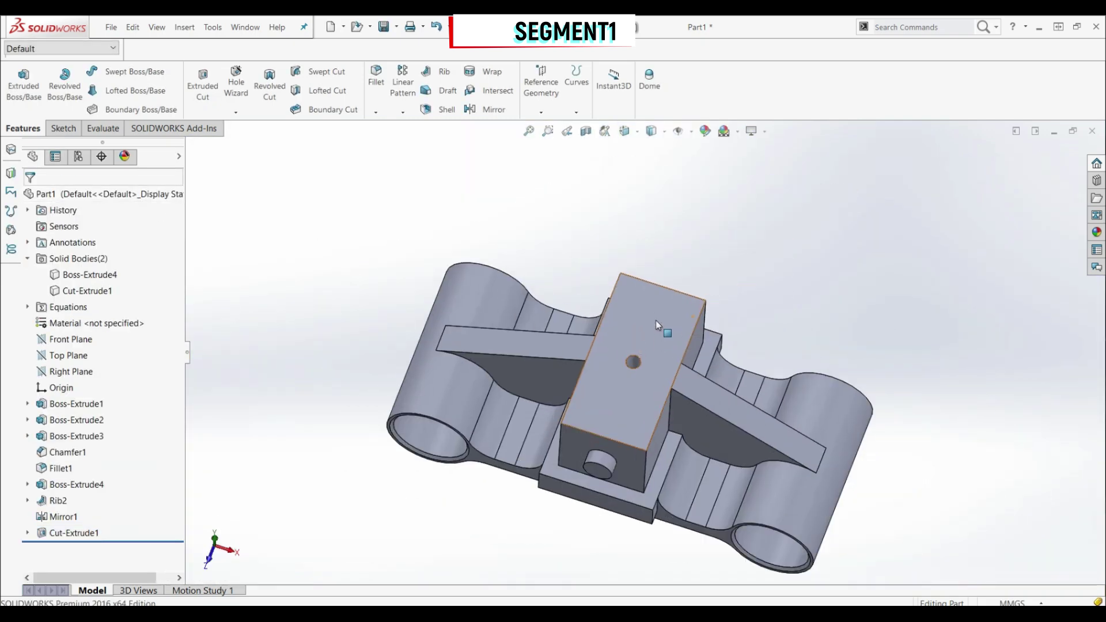
click(645, 341)
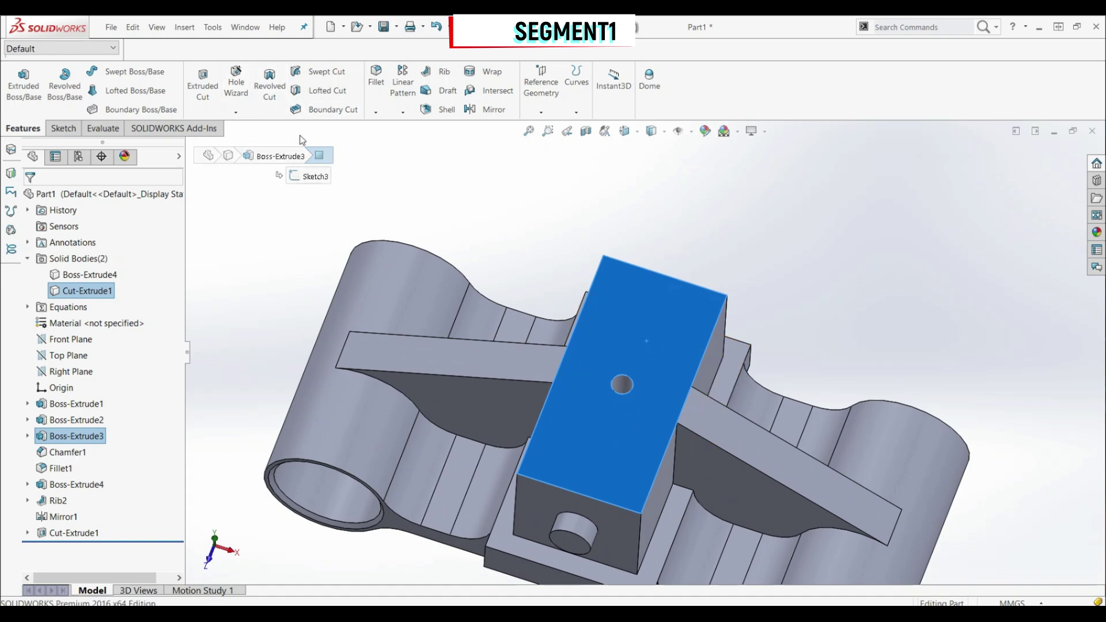
click(262, 222)
click(235, 83)
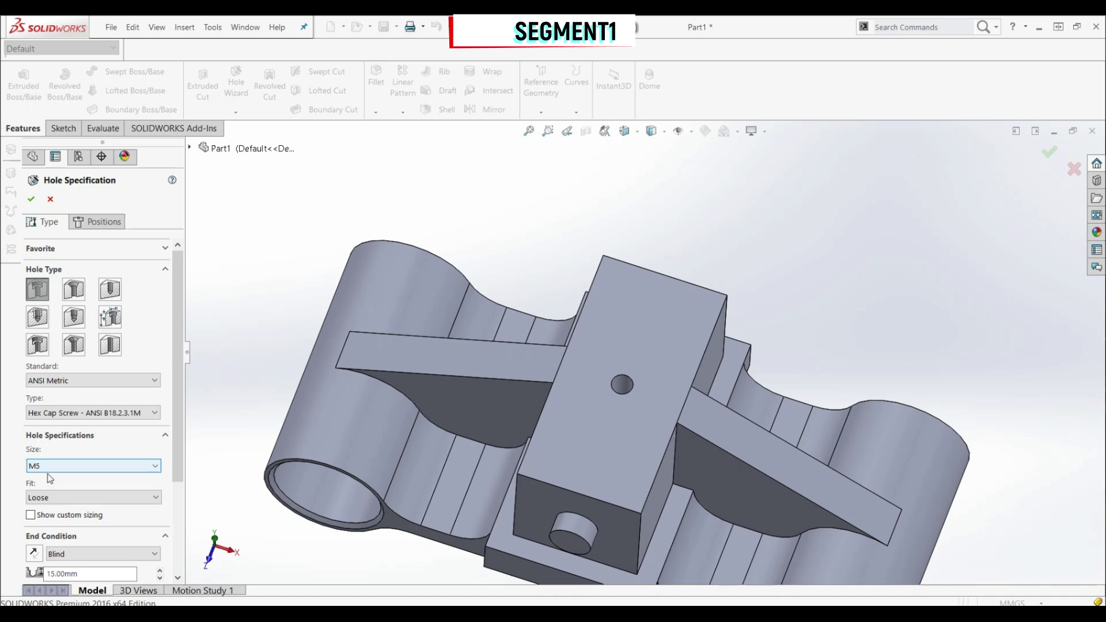
scroll(176, 464, down, 3)
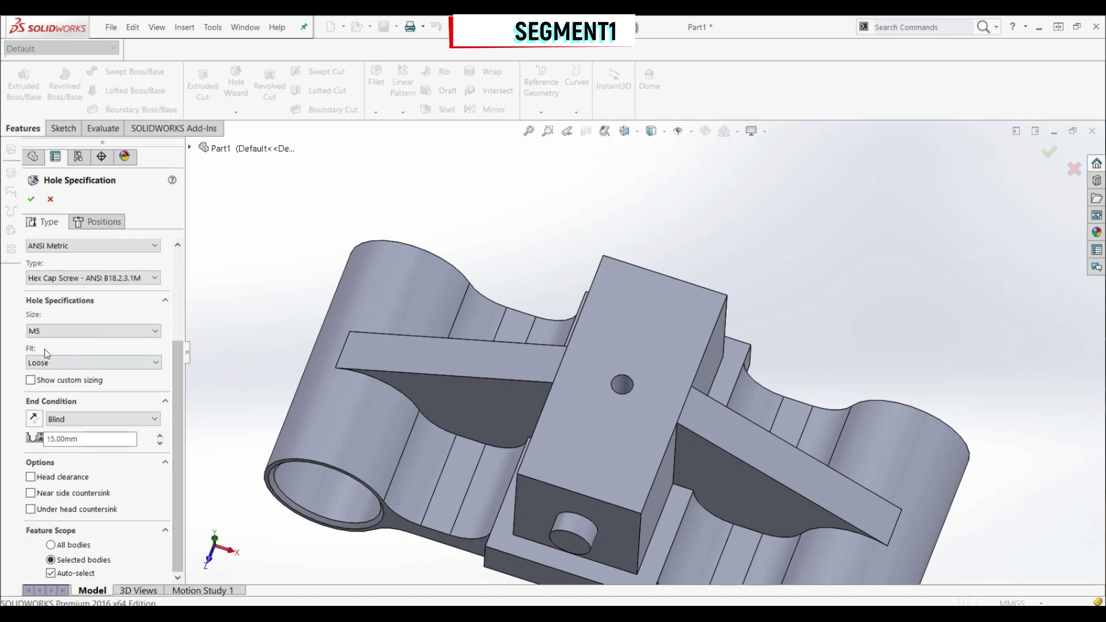
click(30, 380)
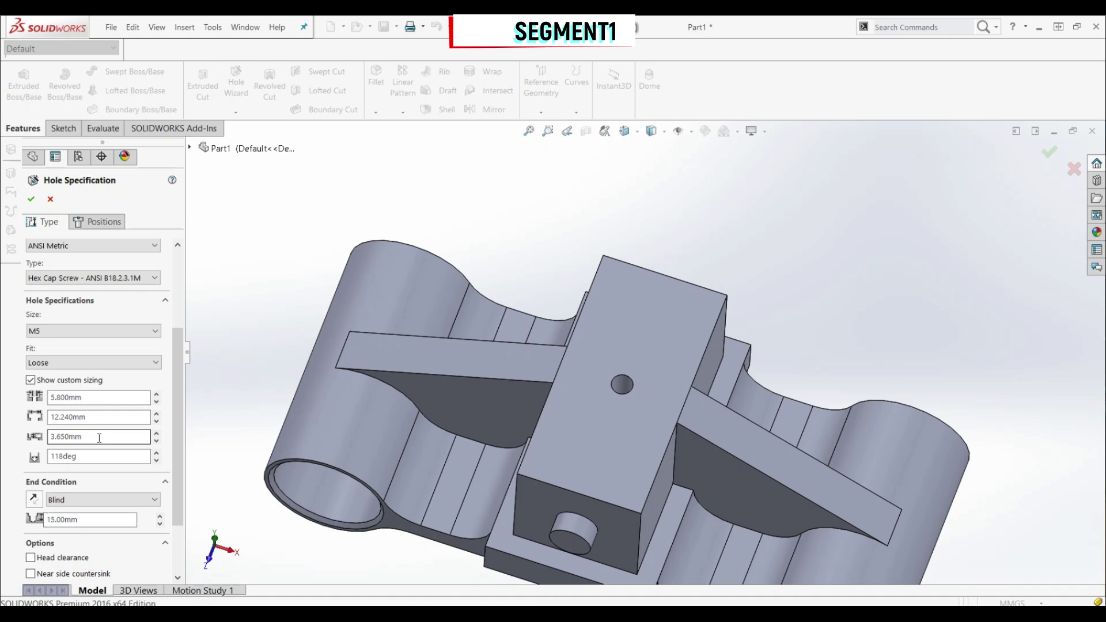
scroll(175, 444, down, 3)
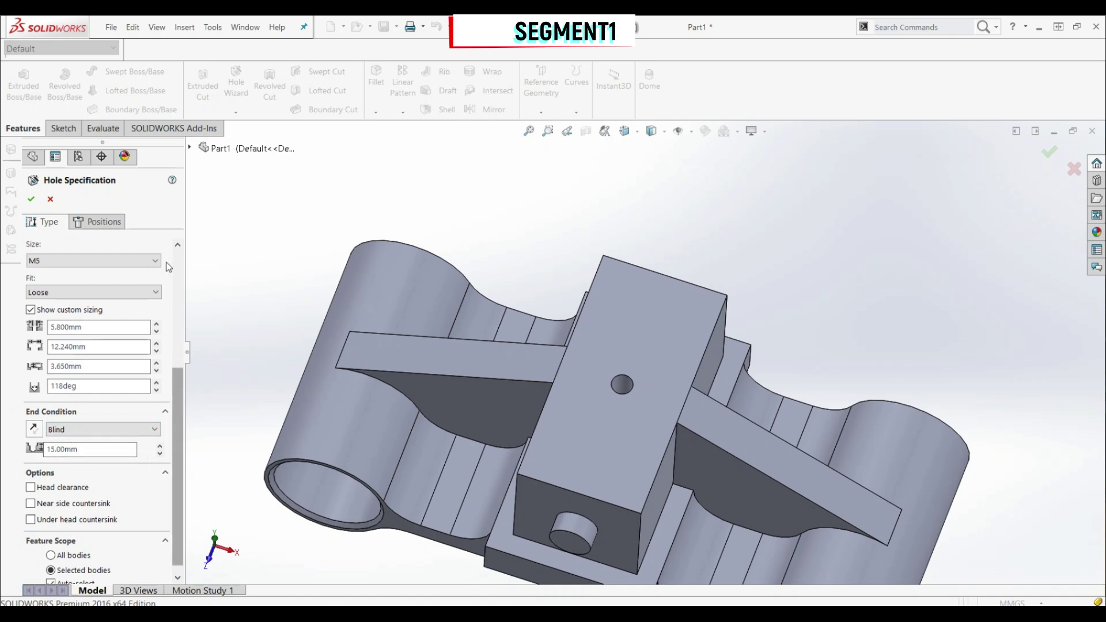
Place two counterbore holes on the upper block's top face, one on each side of the central hole along its length
click(104, 223)
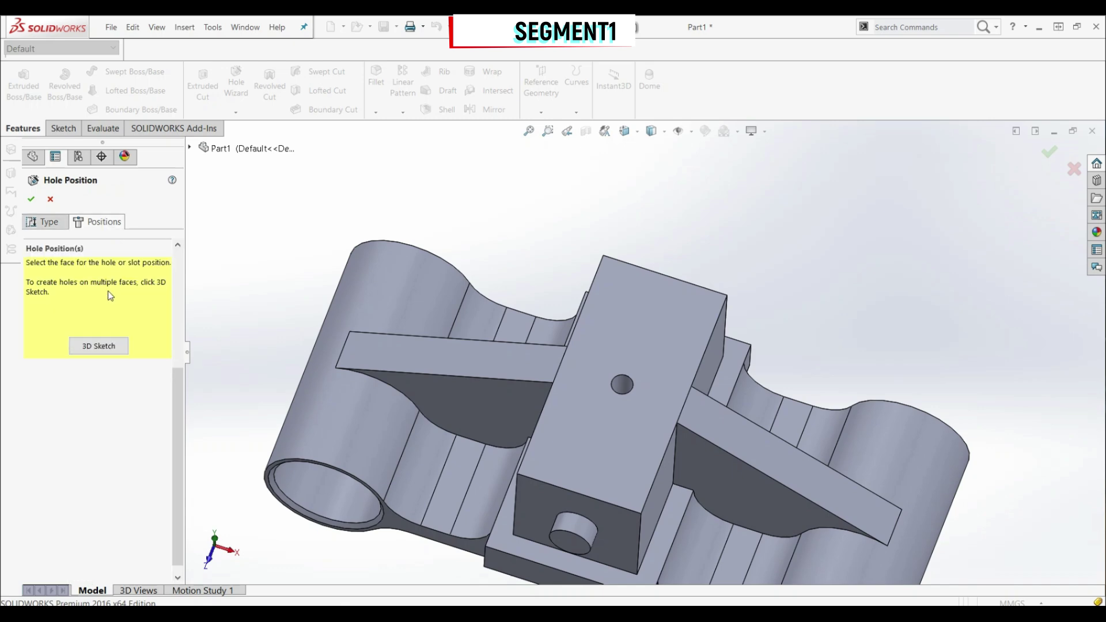
click(634, 321)
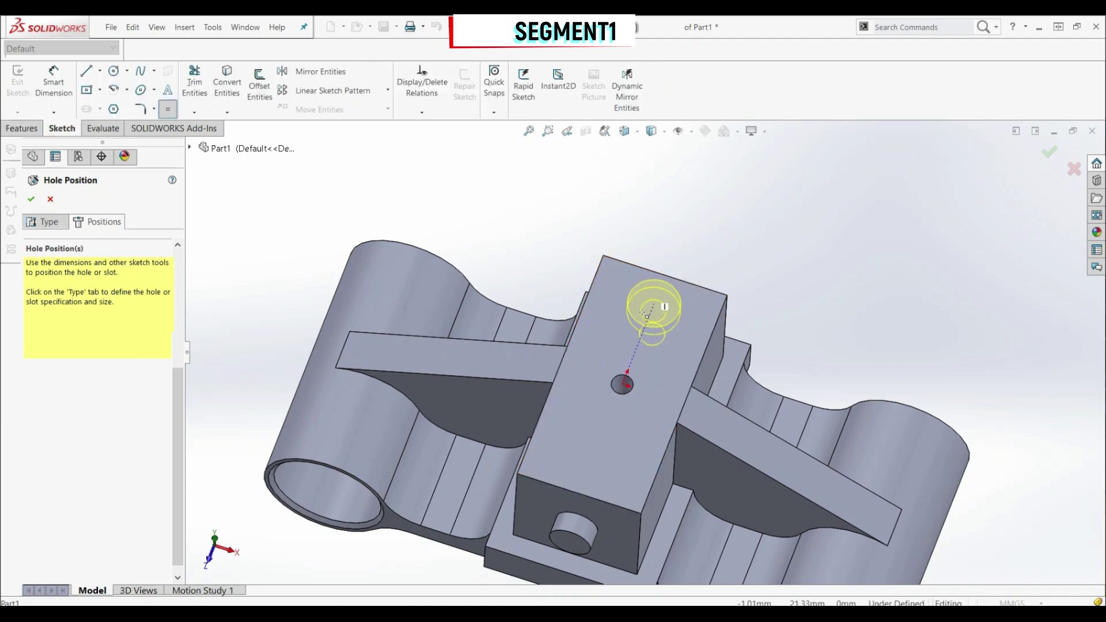
click(650, 311)
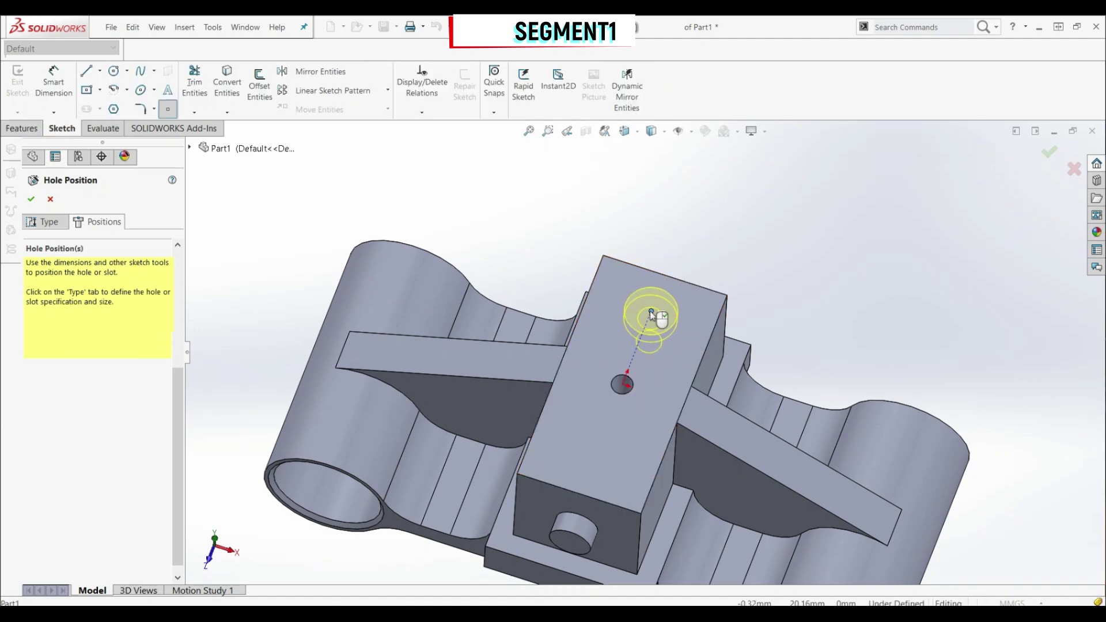
click(597, 453)
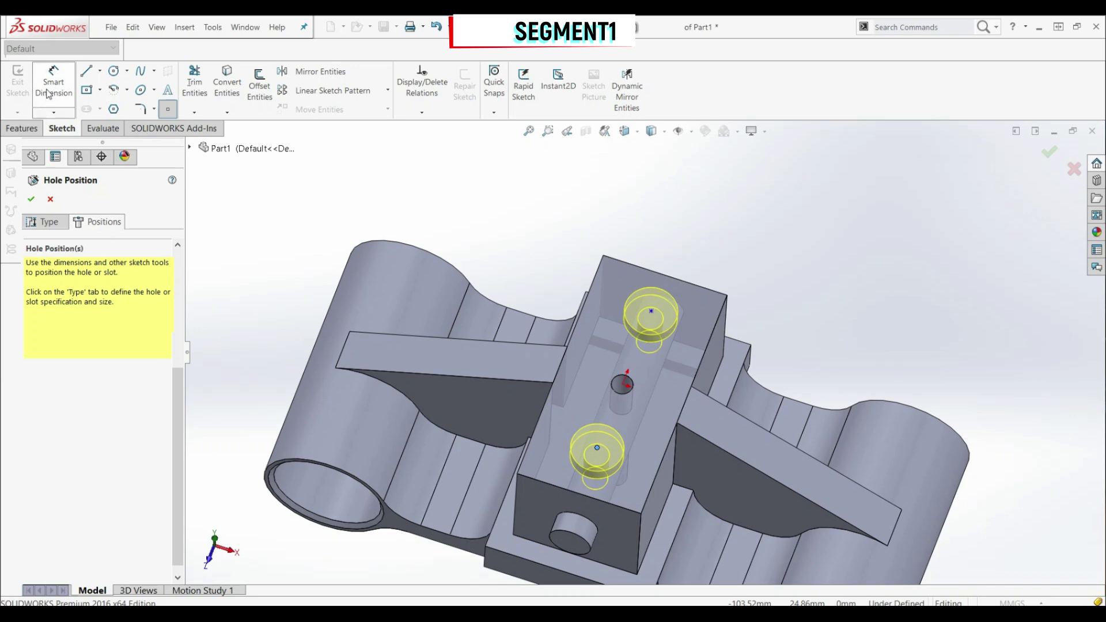
Dimension the rear counterbore's centre 15 mm from the rear edge of the upper block's top face
click(625, 132)
click(705, 211)
scroll(648, 306, down, 3)
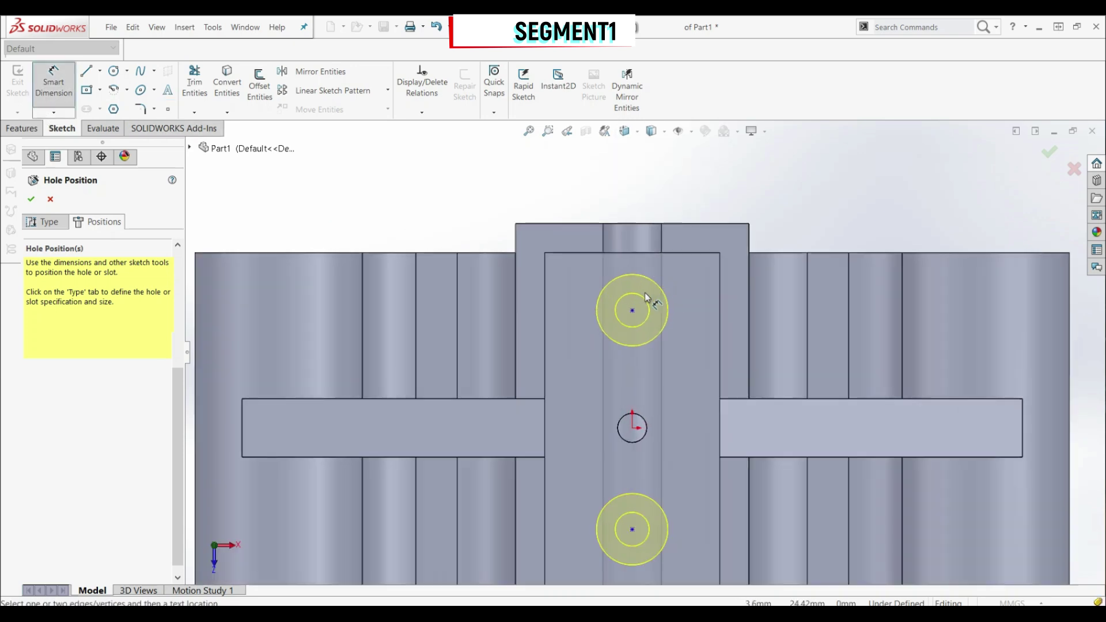
click(632, 311)
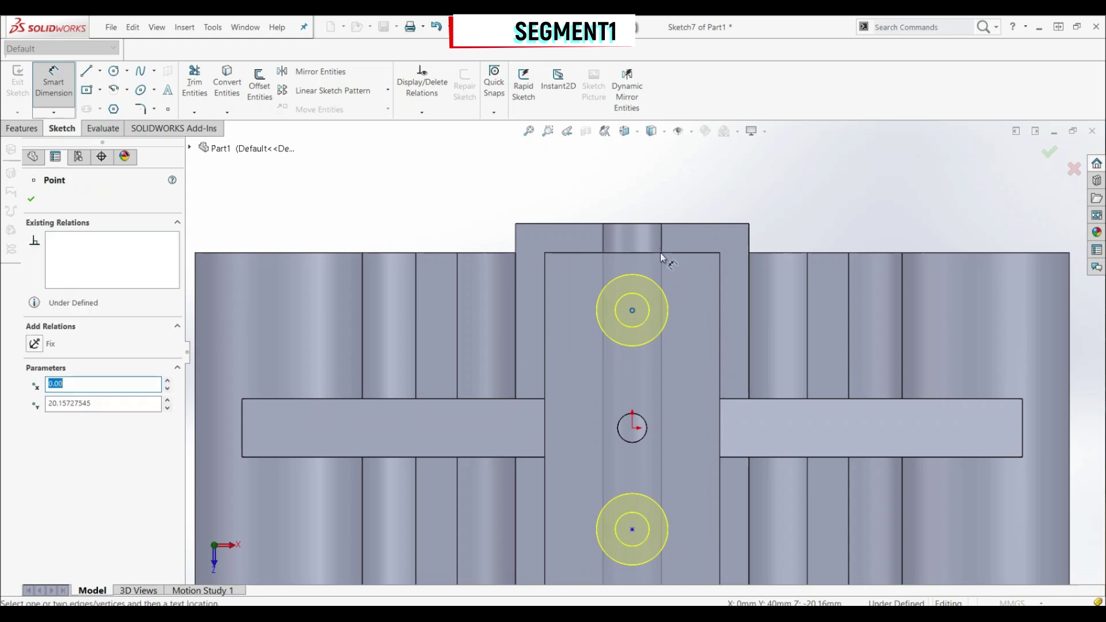
click(660, 252)
click(724, 191)
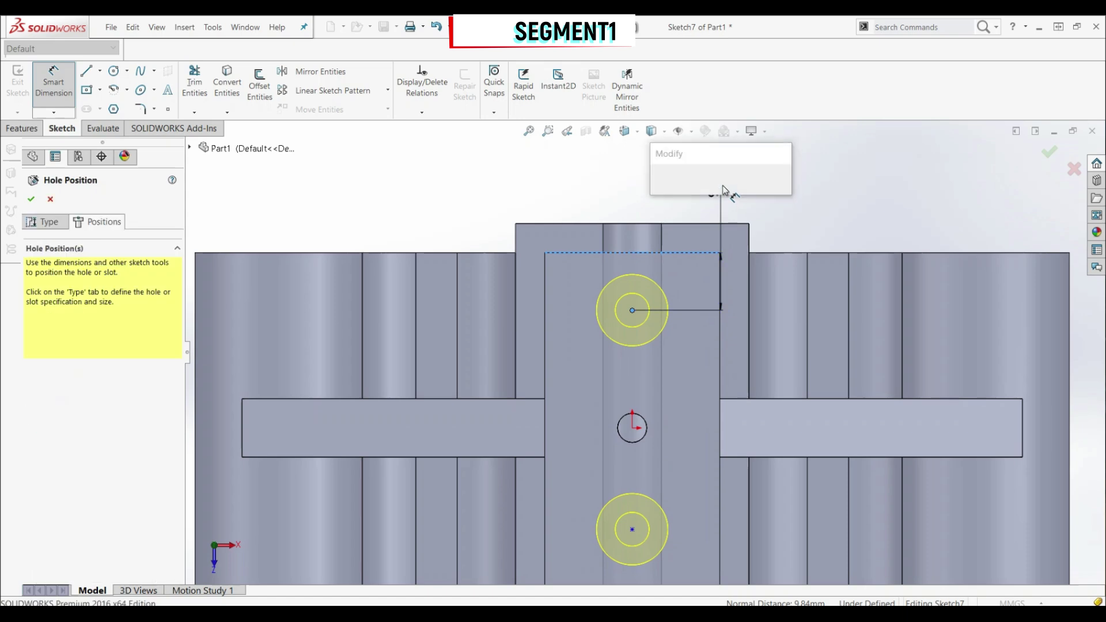
text(15)
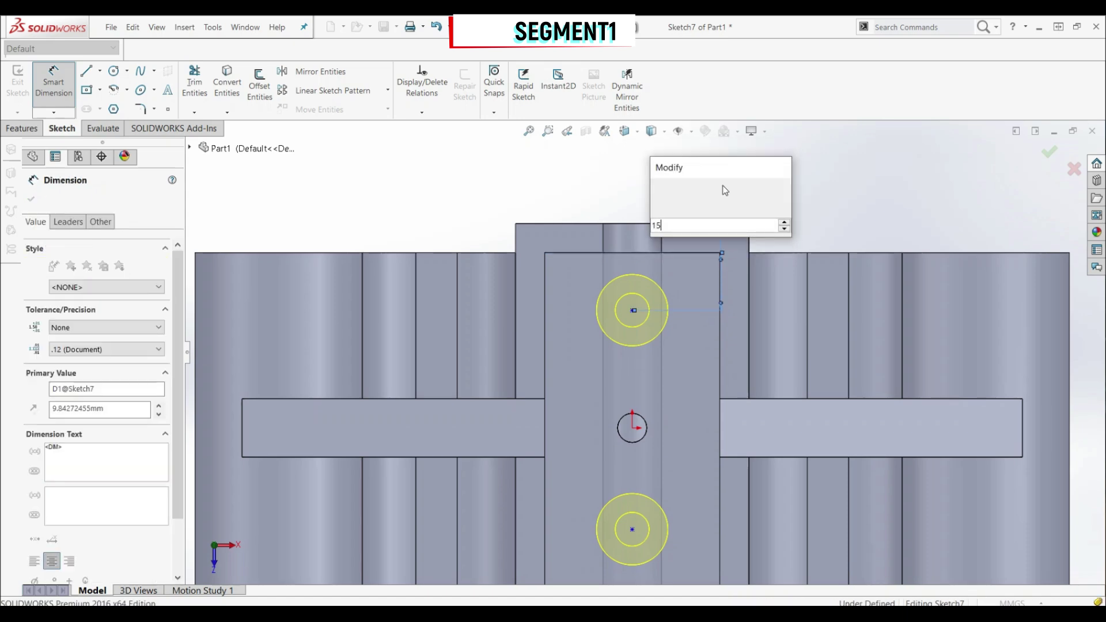
key(Return)
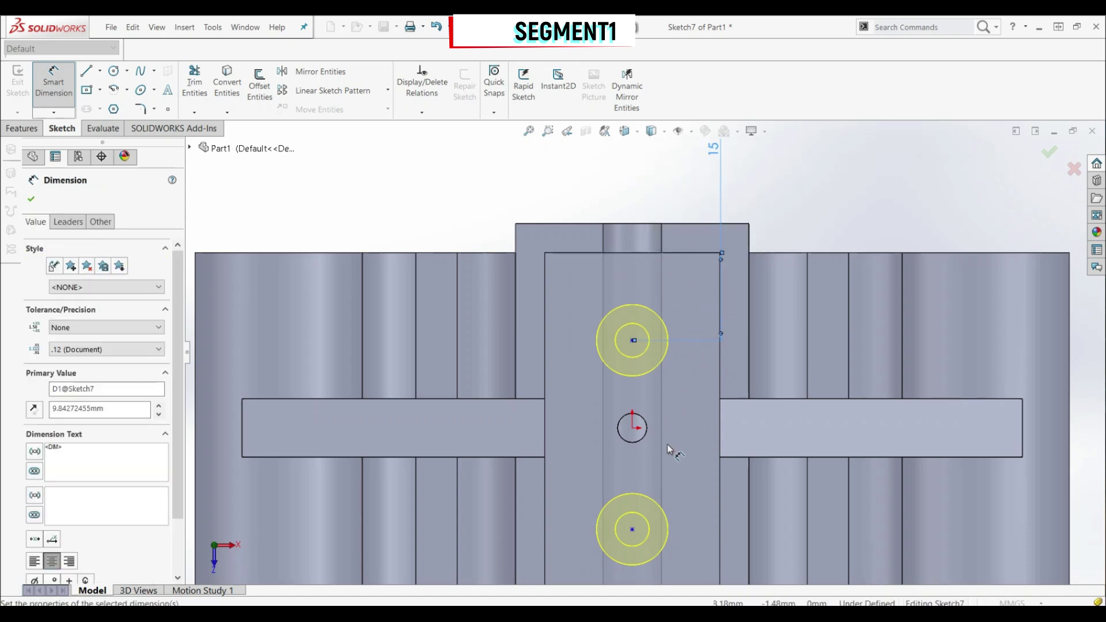
Dimension the front counterbore's centre 15 mm from the front edge of the upper block's top face
key(f)
scroll(639, 446, up, 2)
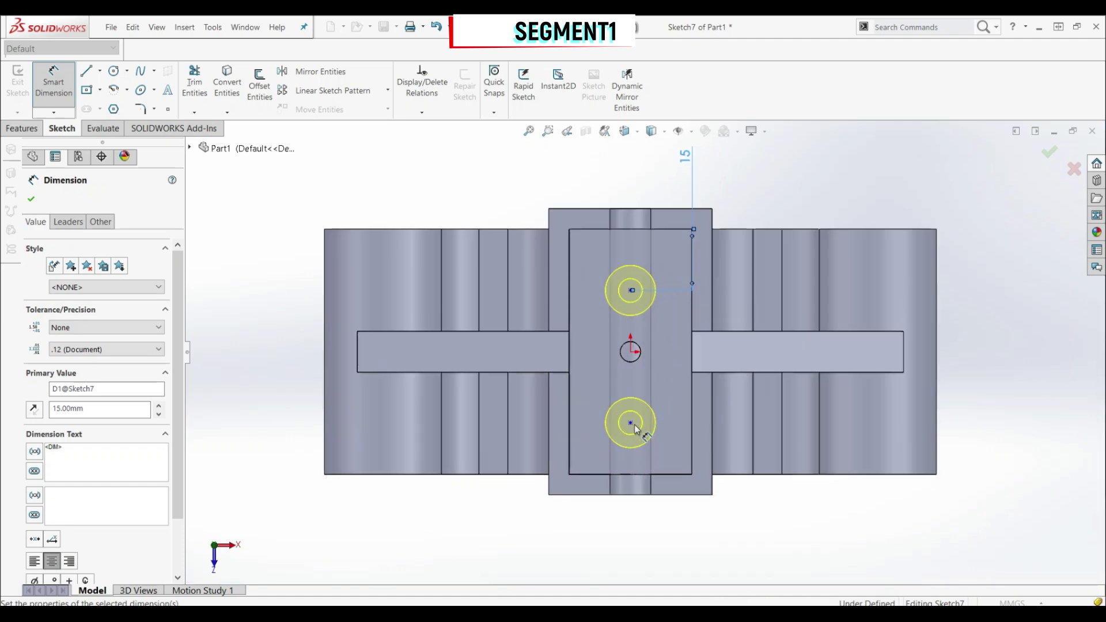
click(633, 423)
click(662, 475)
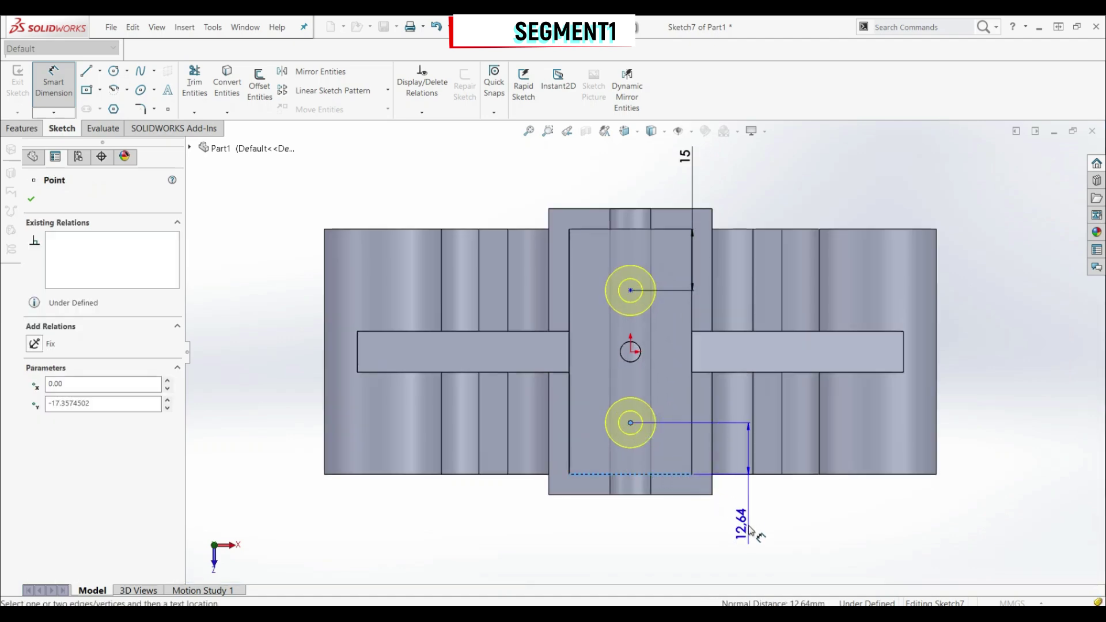
click(749, 528)
text(15)
key(Return)
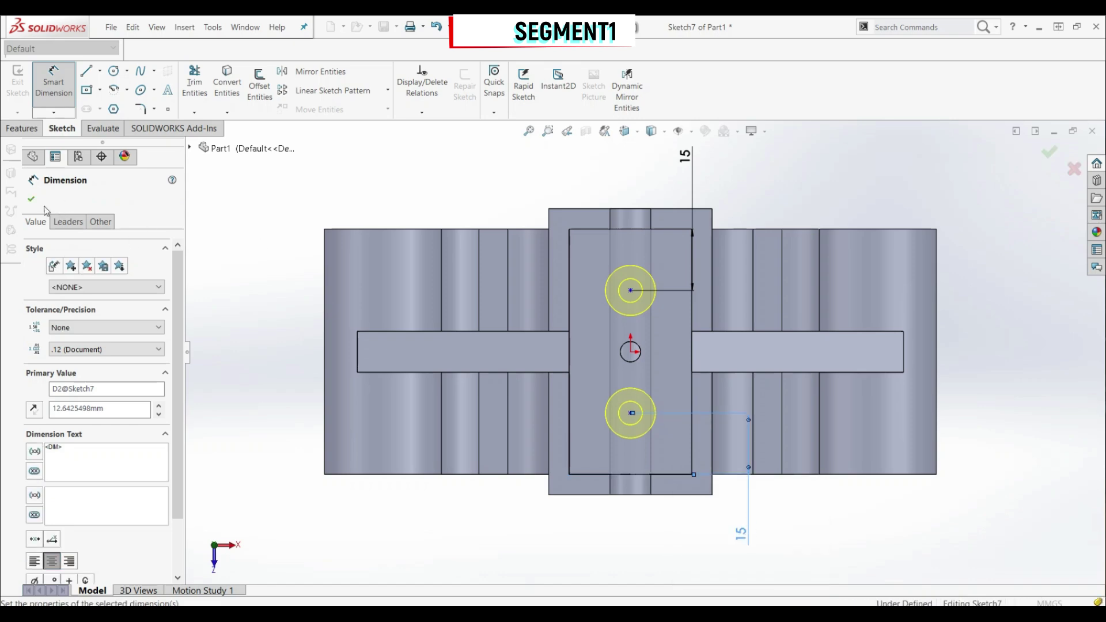
click(31, 198)
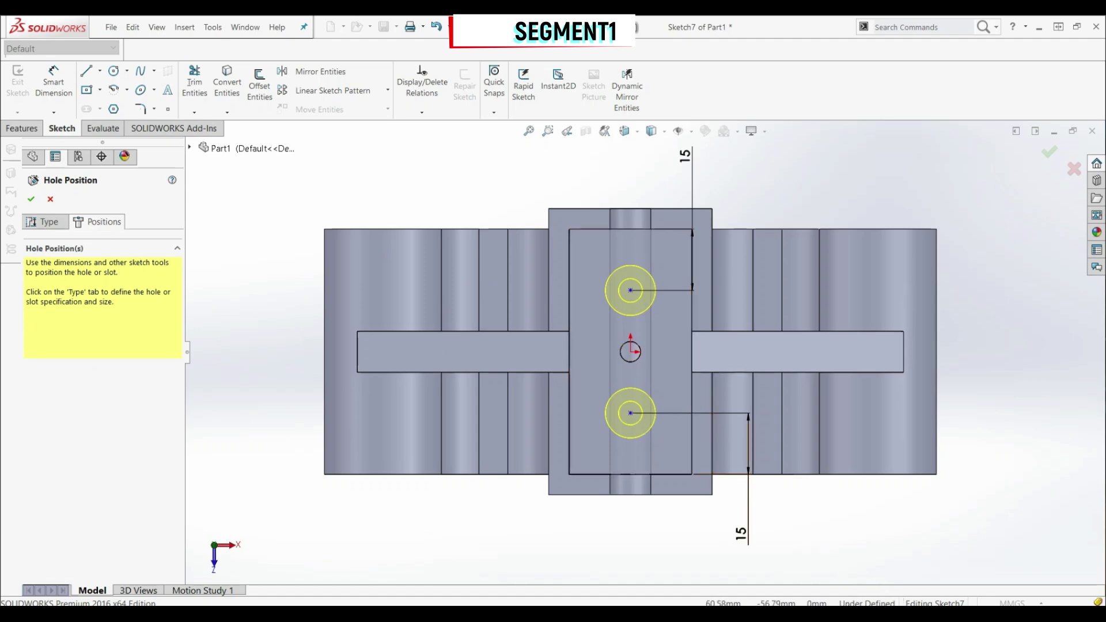
Align both counterbore centre points with the origin using a Vertical relation and finish the Hole Wizard feature
click(632, 411)
ctrl+click(630, 351)
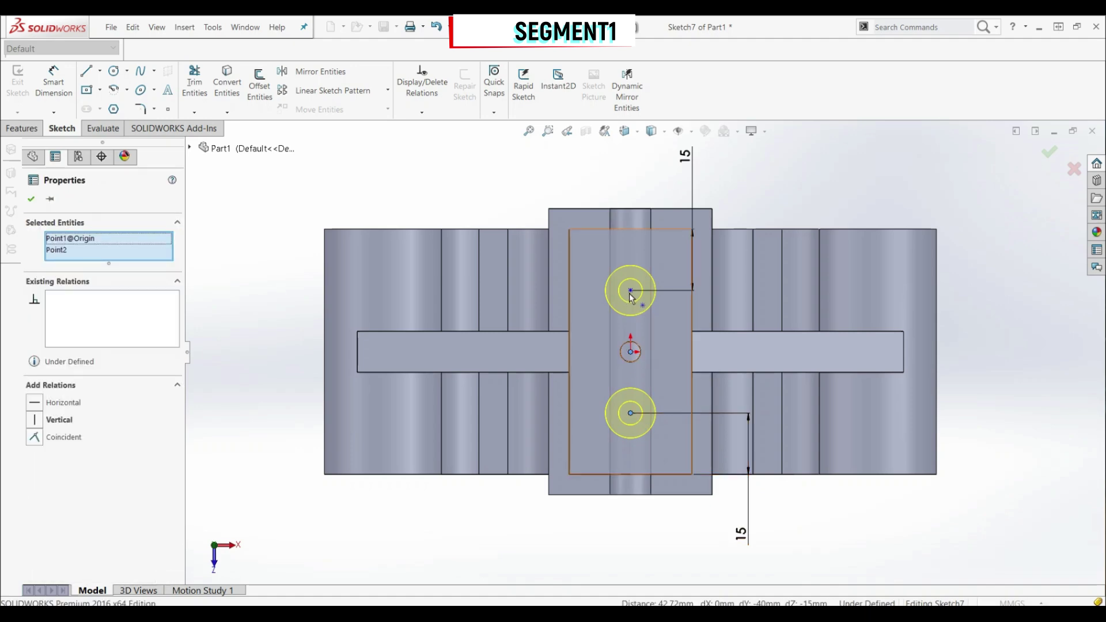
ctrl+click(630, 290)
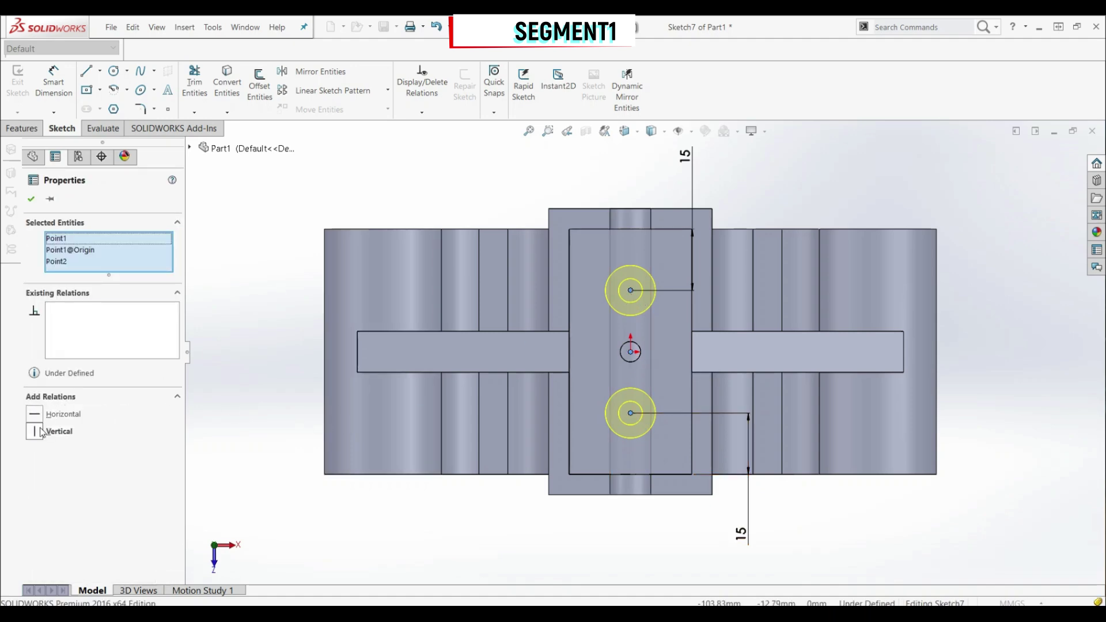
click(31, 199)
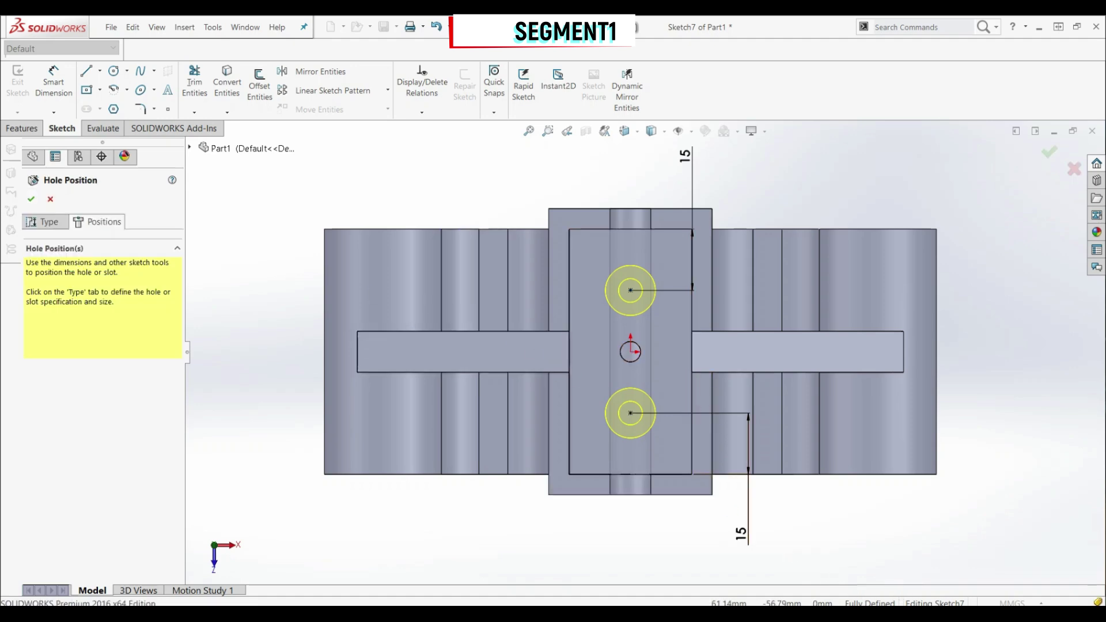
click(31, 199)
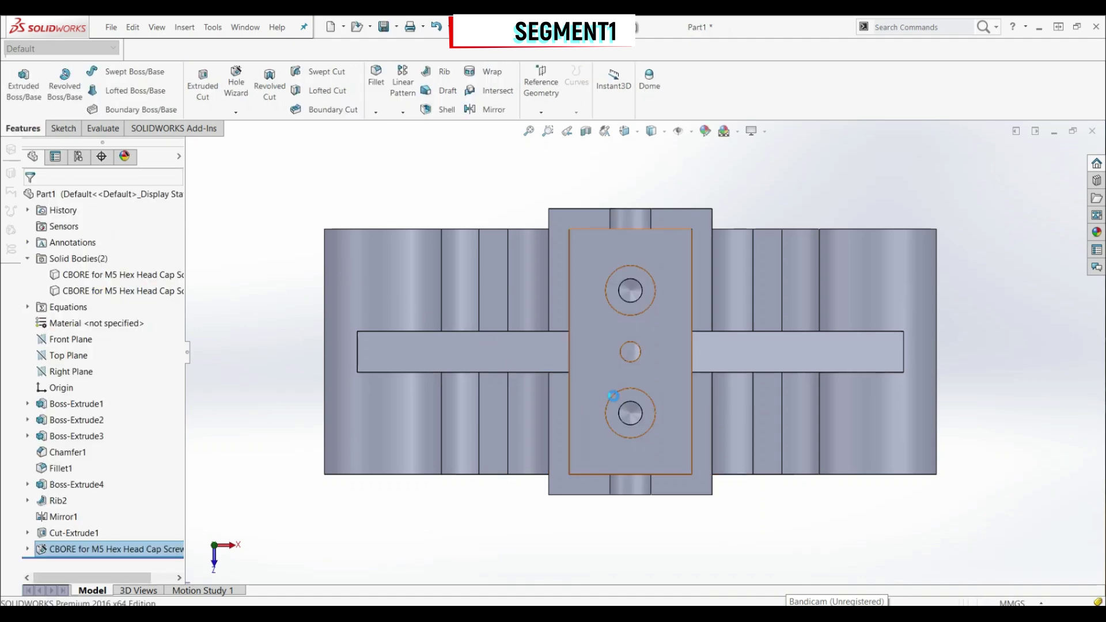
Evaluate the mass properties of the whole part in an isometric view
key(ctrl+7)
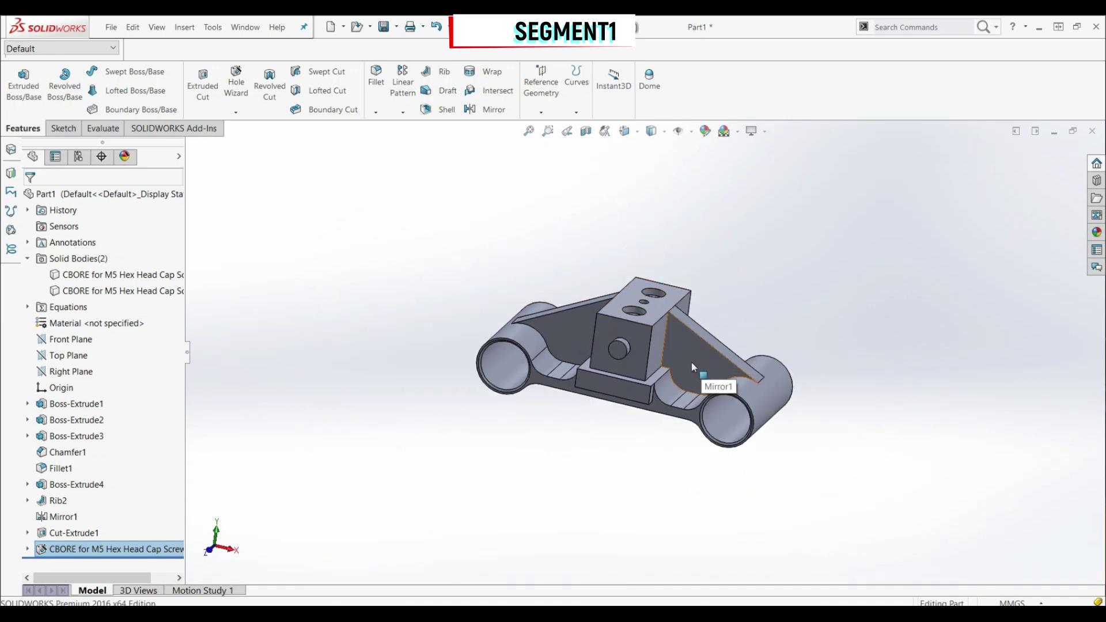
click(113, 128)
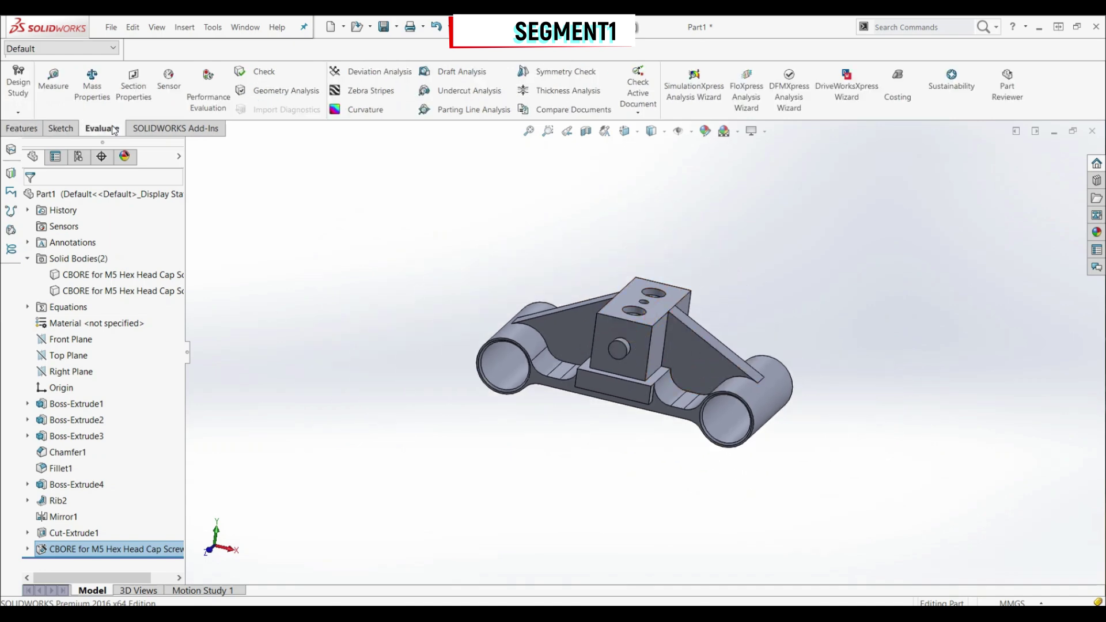
click(92, 83)
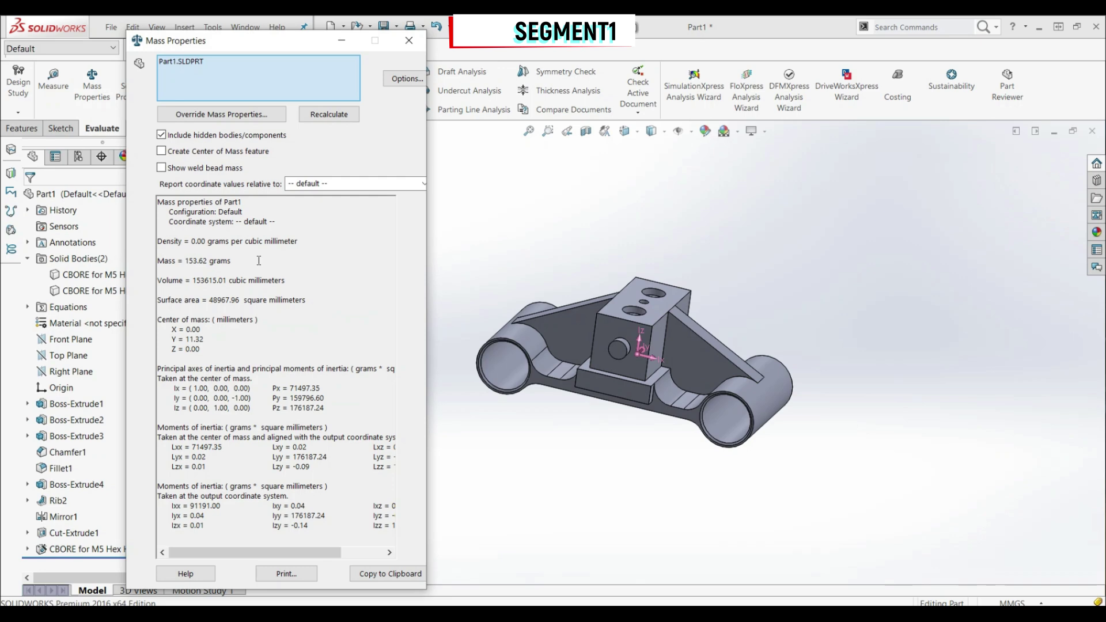
click(409, 41)
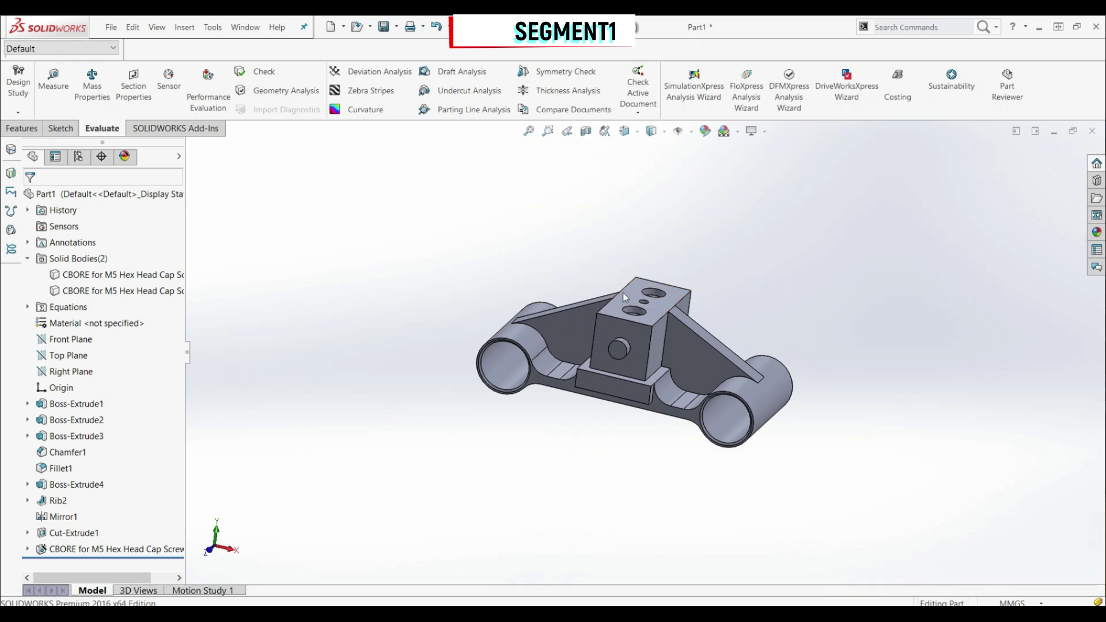
Add the pin body to the feature scope of the central hole's cut and check it in a temporary Front Plane section view
scroll(668, 320, down, 3)
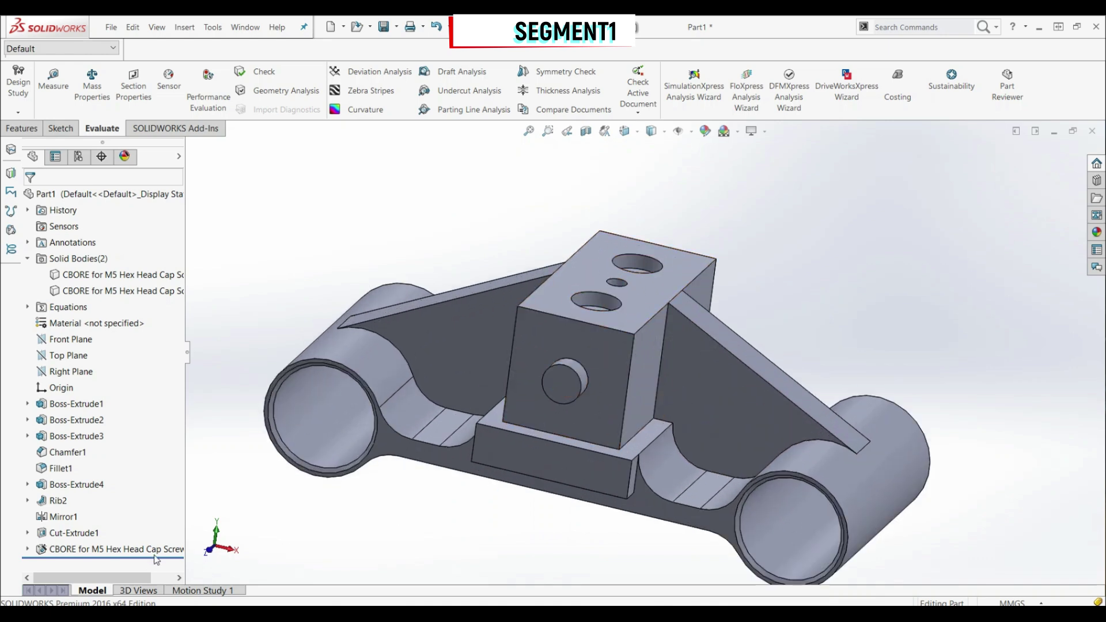
click(618, 282)
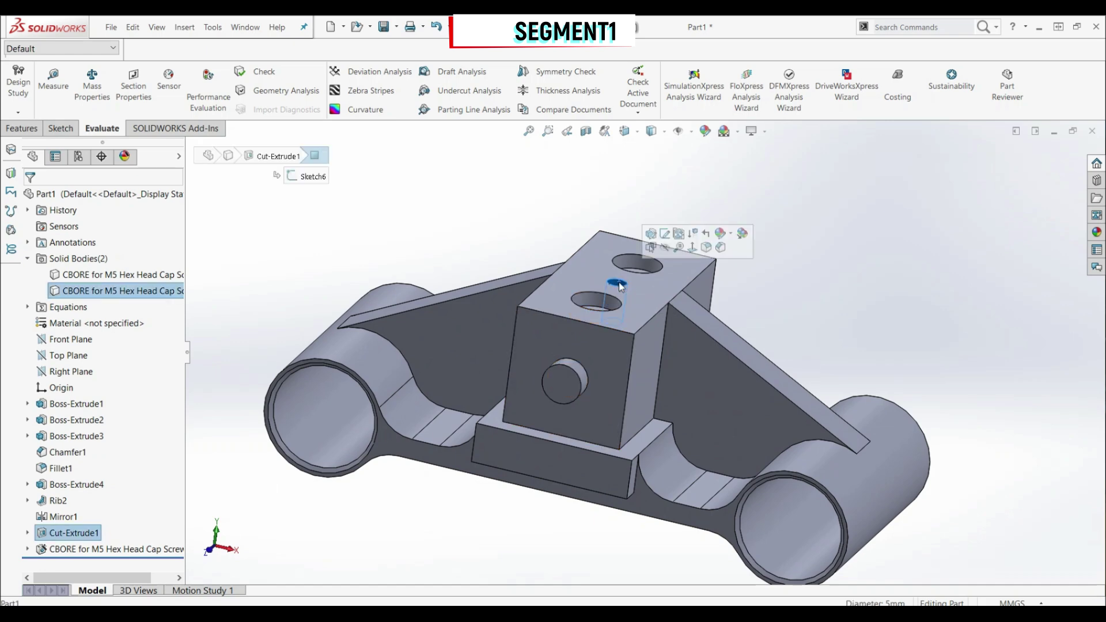
click(78, 535)
click(84, 506)
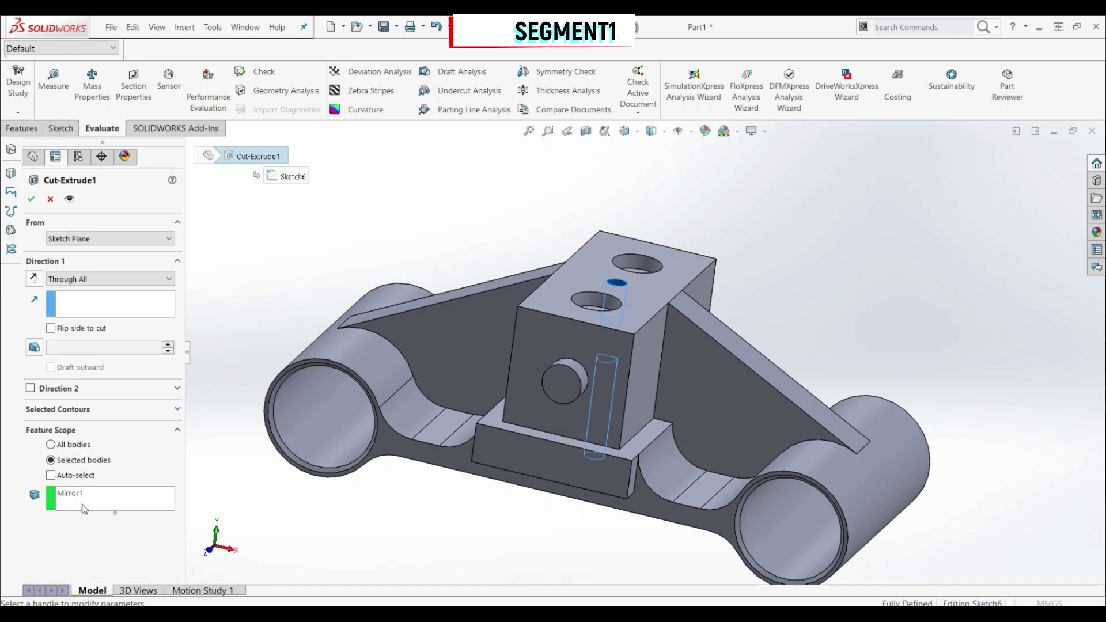
click(96, 502)
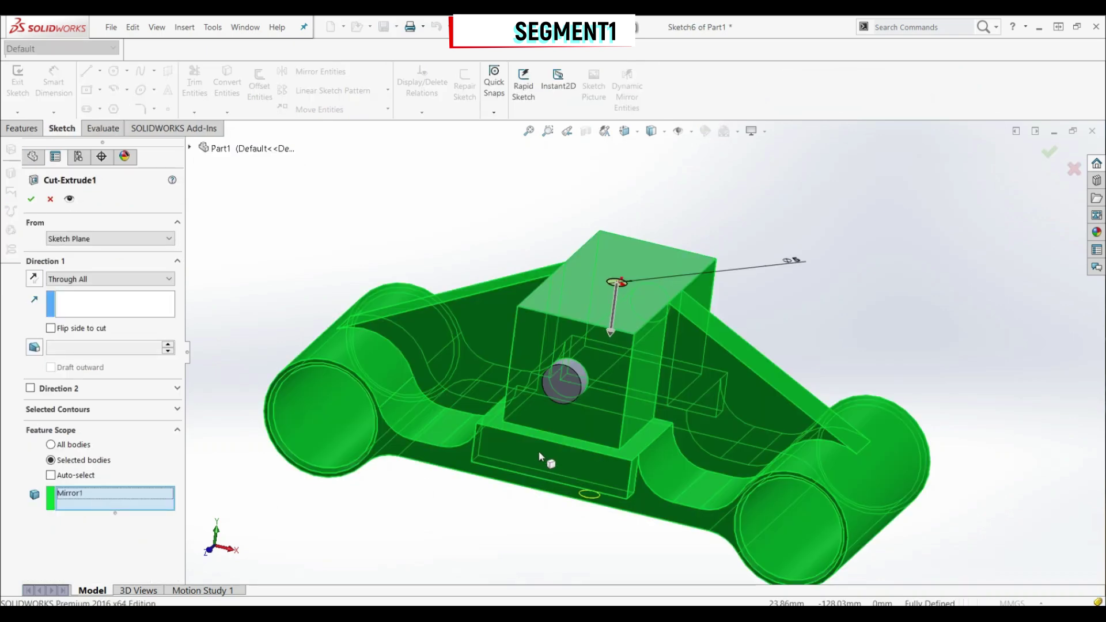
click(564, 378)
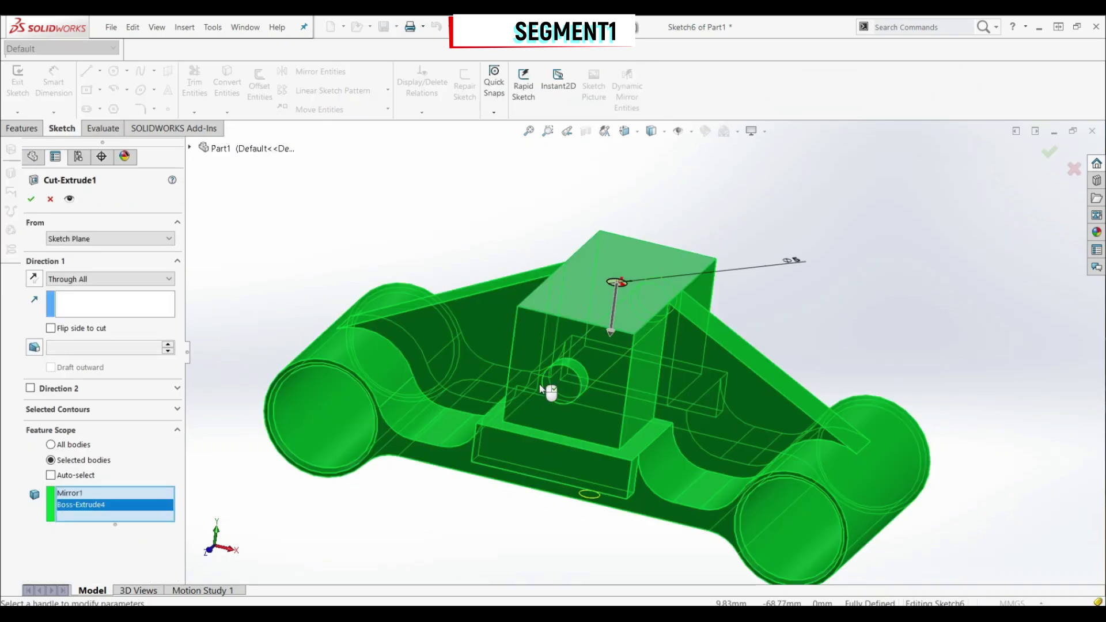
click(32, 199)
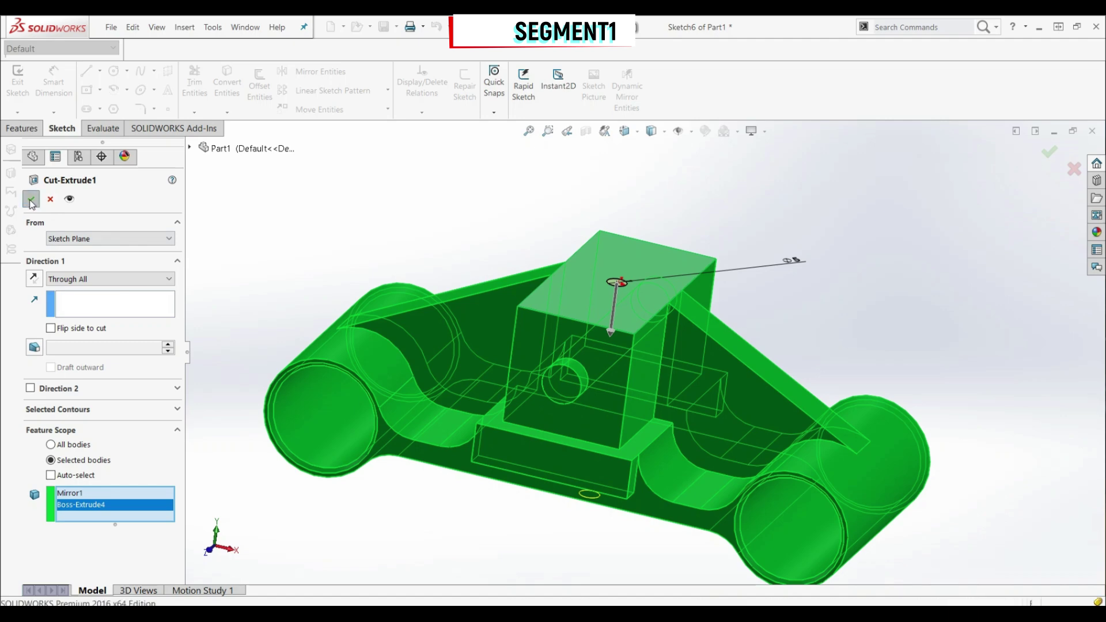
click(586, 131)
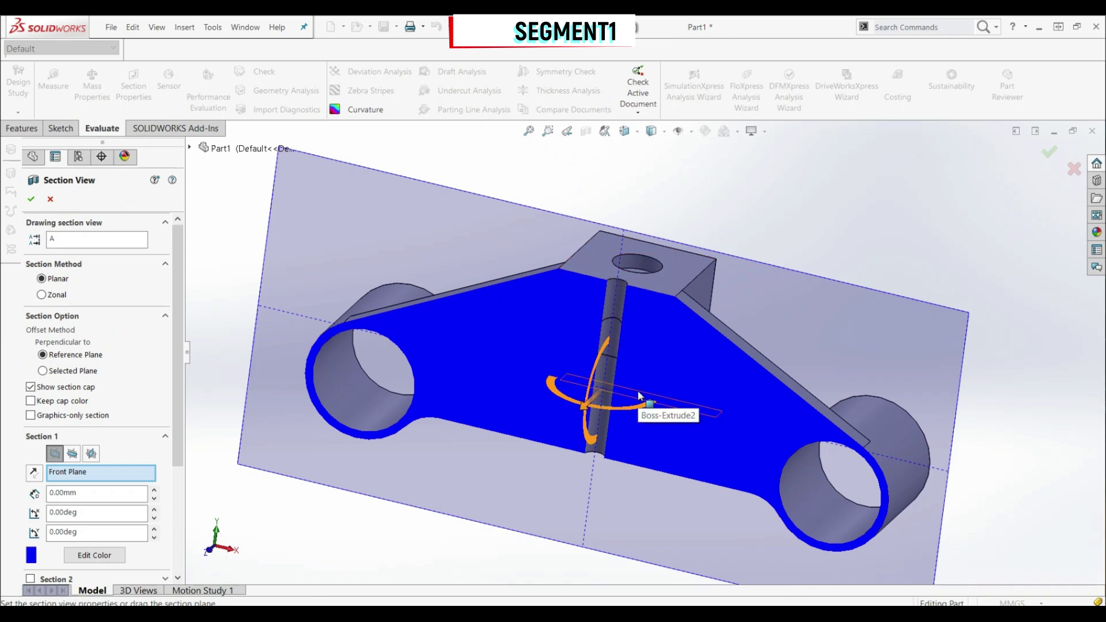
click(50, 199)
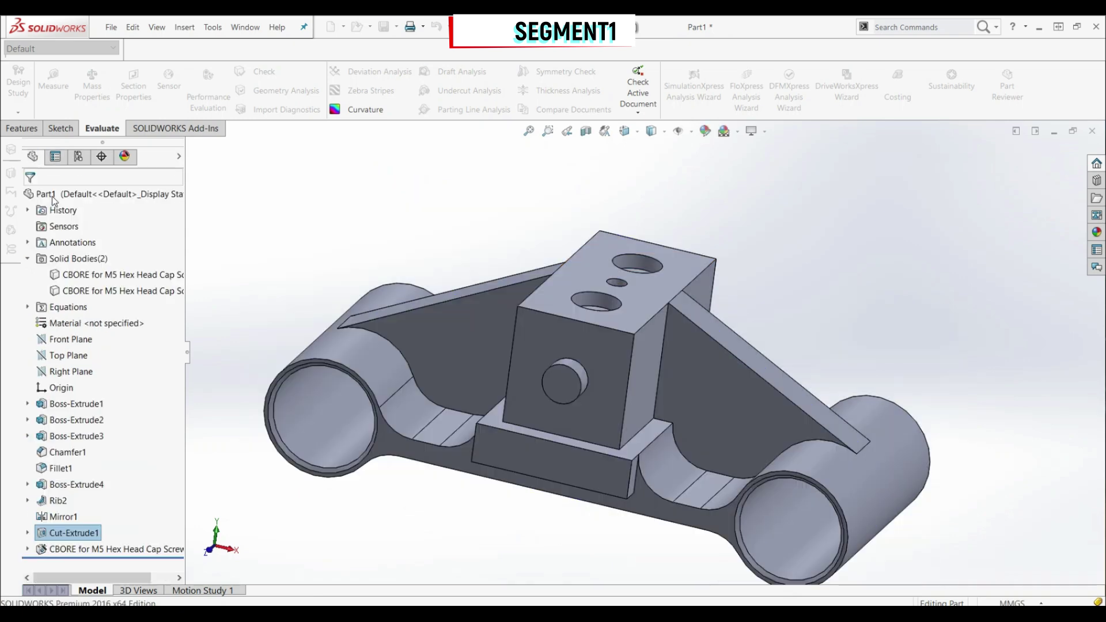
Set global variable A to 140 in the equations and accept the change
click(357, 230)
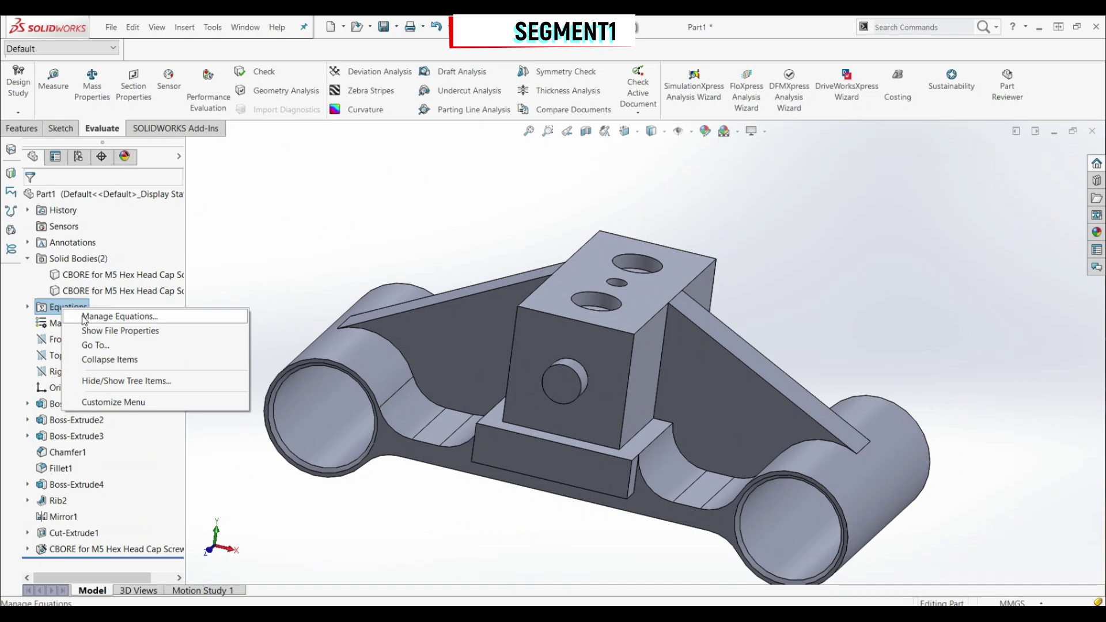
click(86, 316)
click(436, 279)
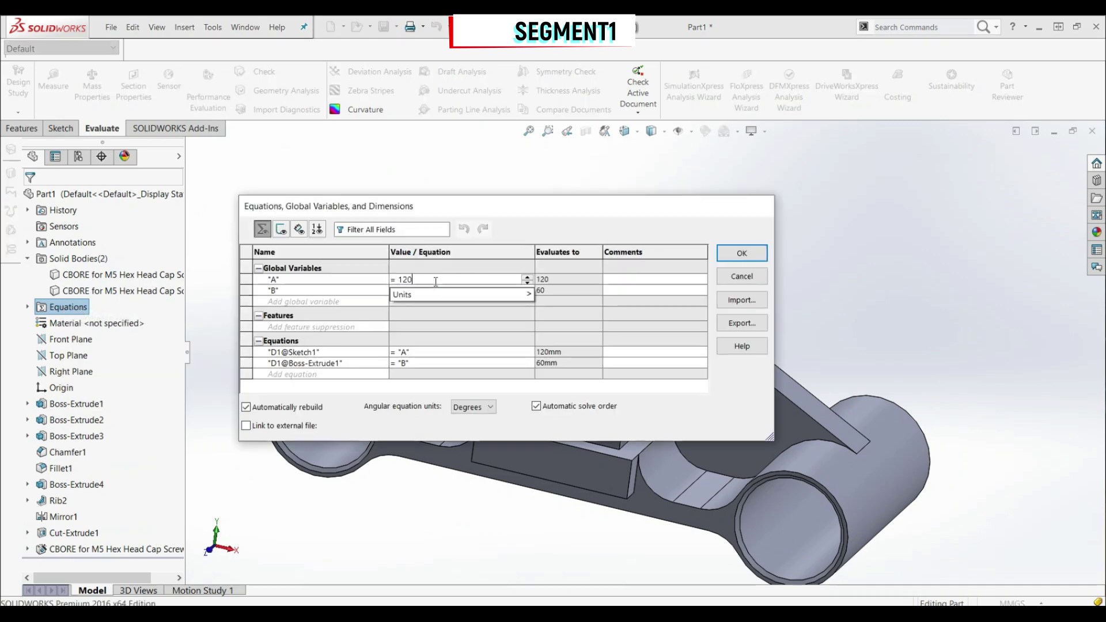
text(= 140)
key(Return)
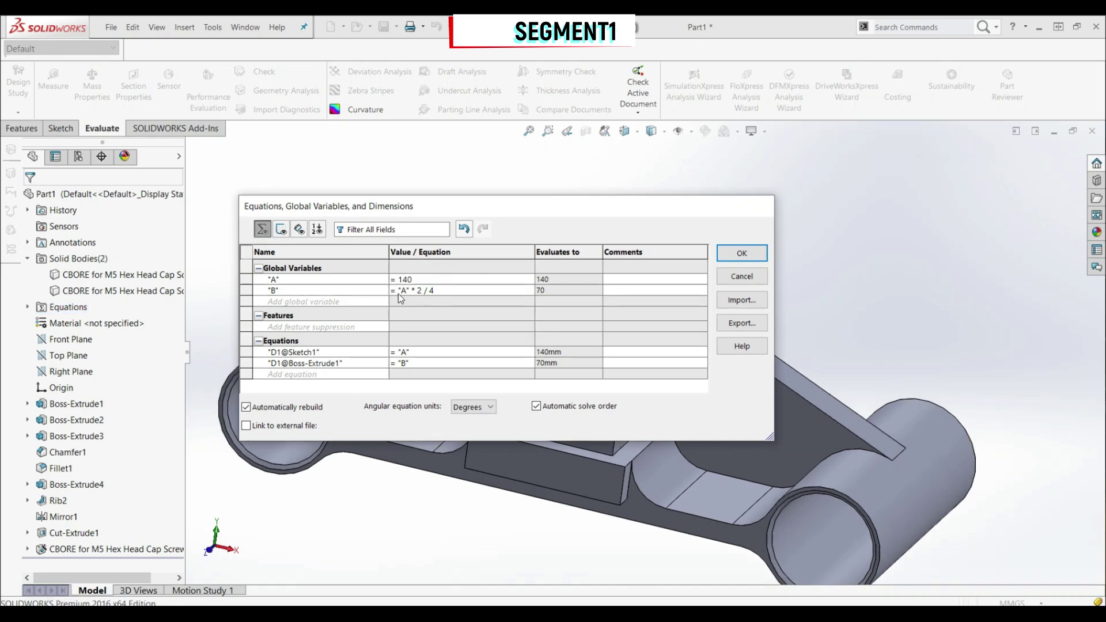
click(743, 254)
Evaluate the mass properties of the resized bracket
scroll(650, 373, up, 5)
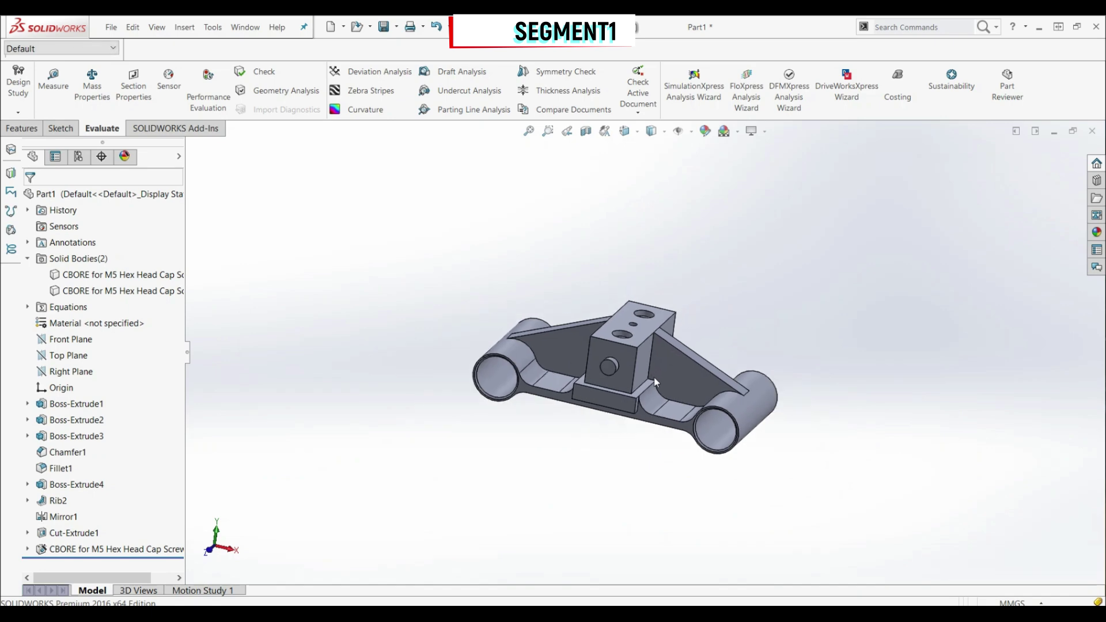
scroll(650, 374, down, 3)
click(97, 92)
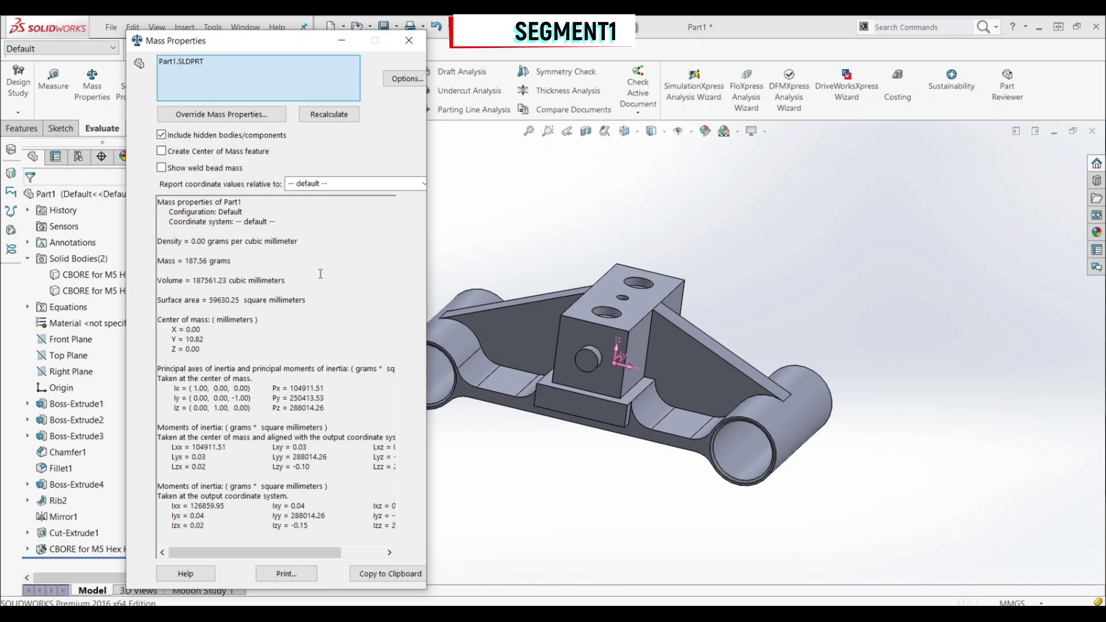
click(408, 41)
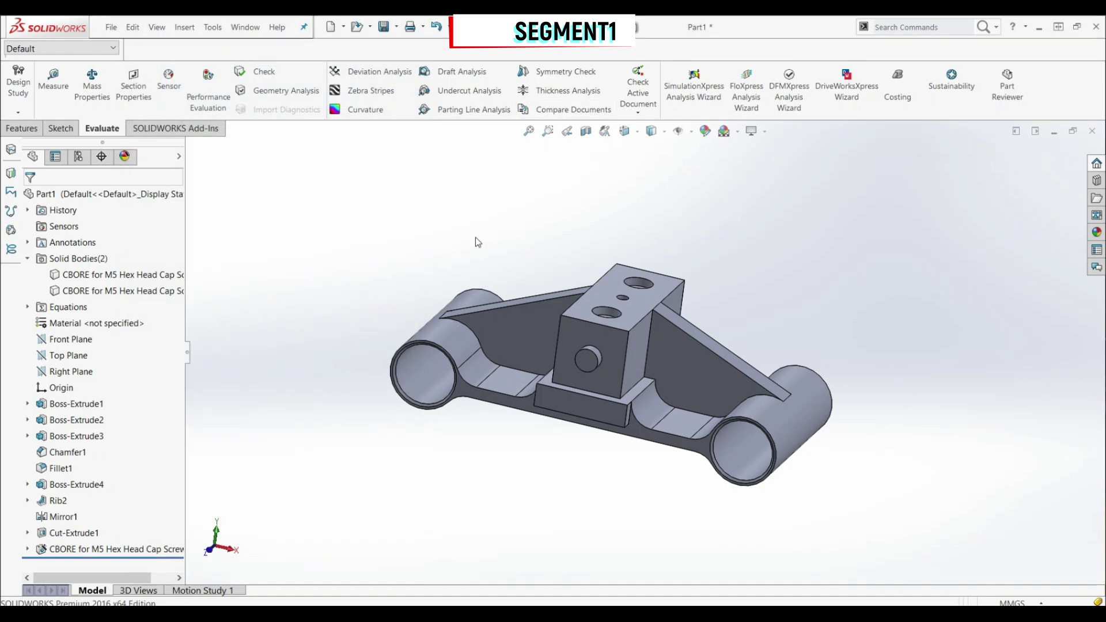
Assign Alloy Steel from the SOLIDWORKS steel materials to the part
right_click(68, 324)
click(113, 42)
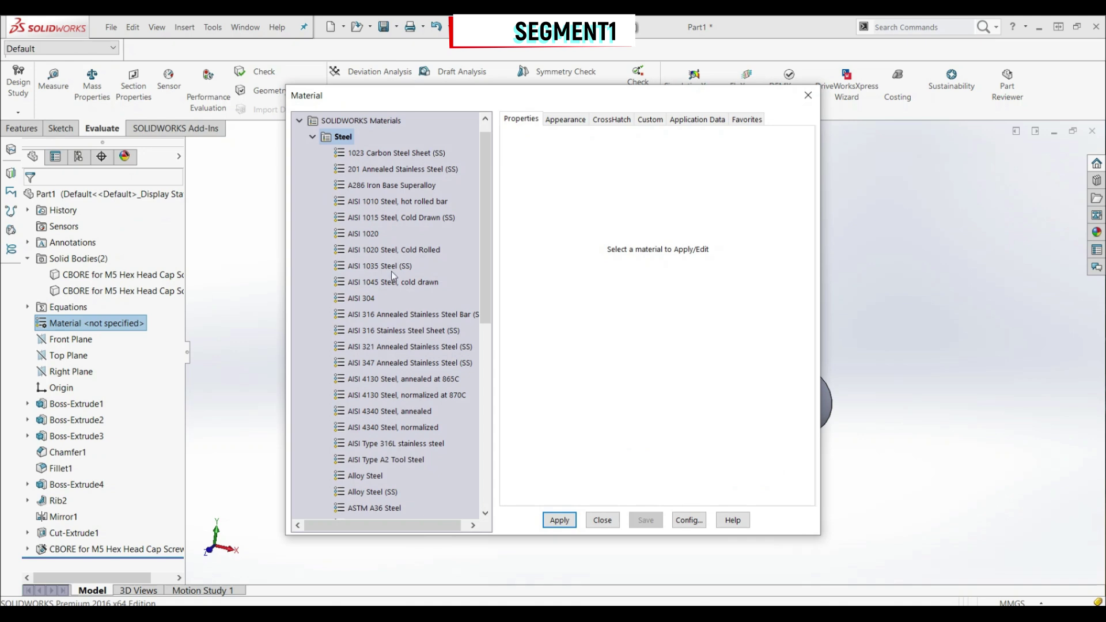
scroll(386, 299, down, 2)
click(366, 380)
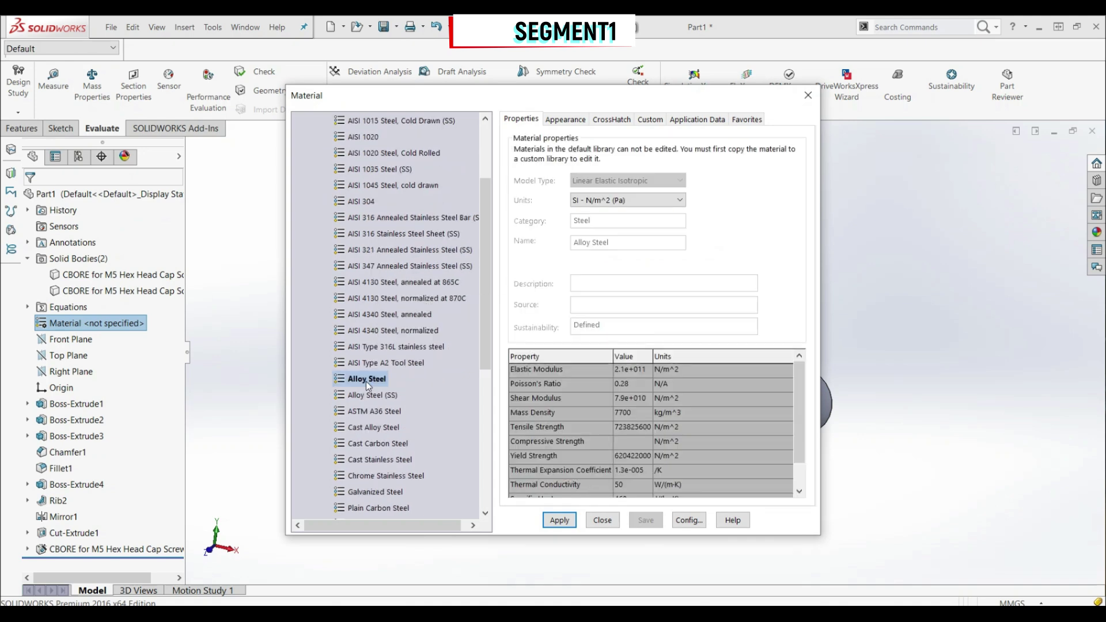
click(558, 520)
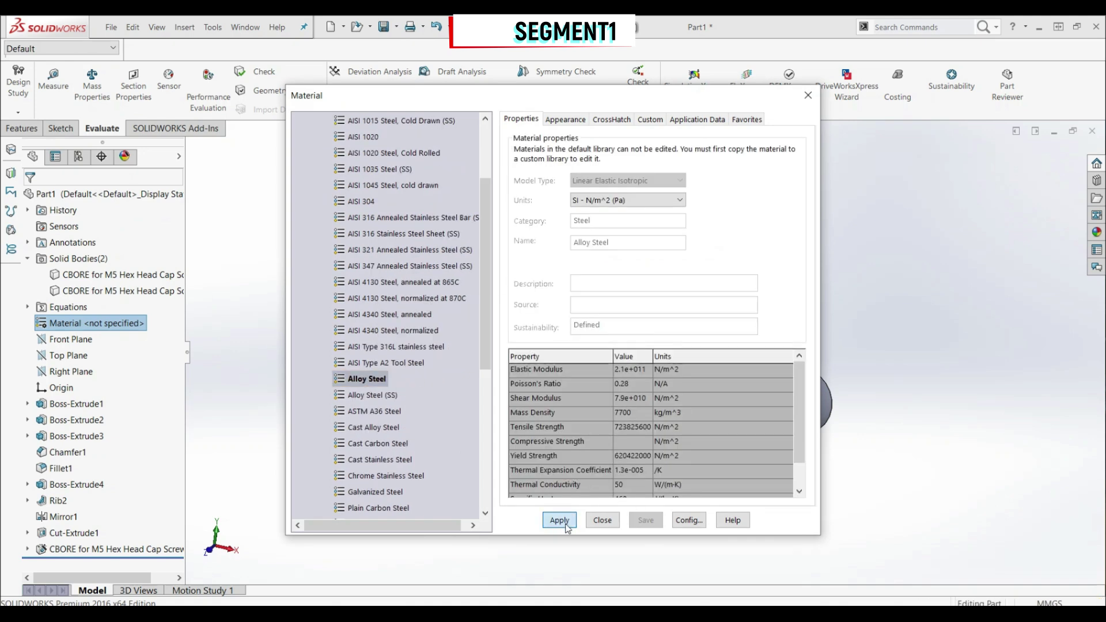
click(602, 520)
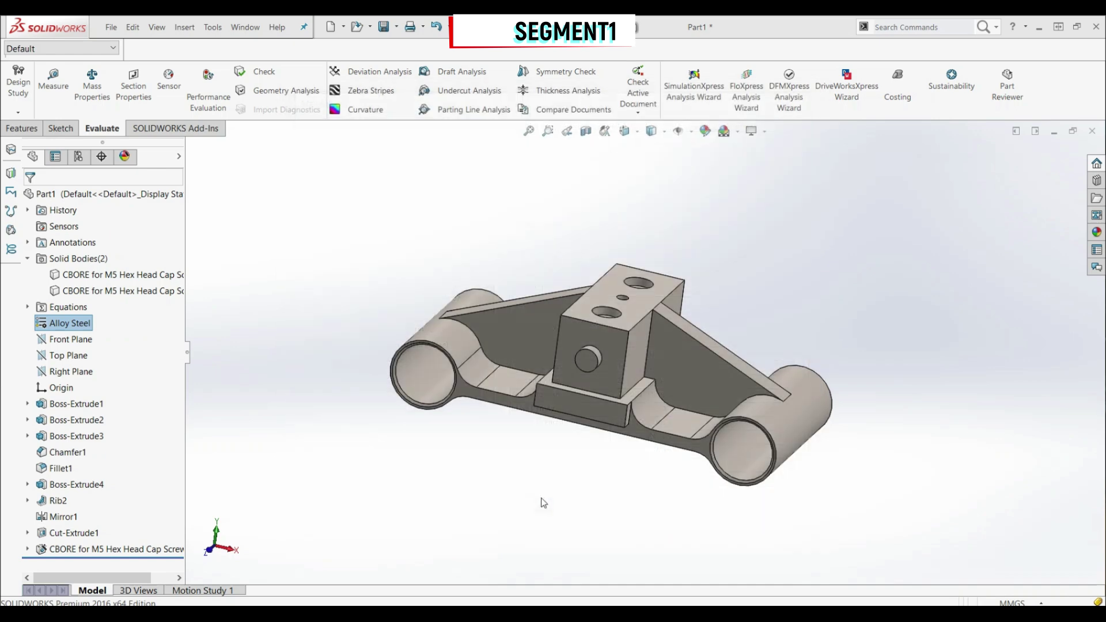
Set global variable A to 150 in the equations, keeping B defined as "A" * 2 / 4
right_click(54, 311)
click(76, 317)
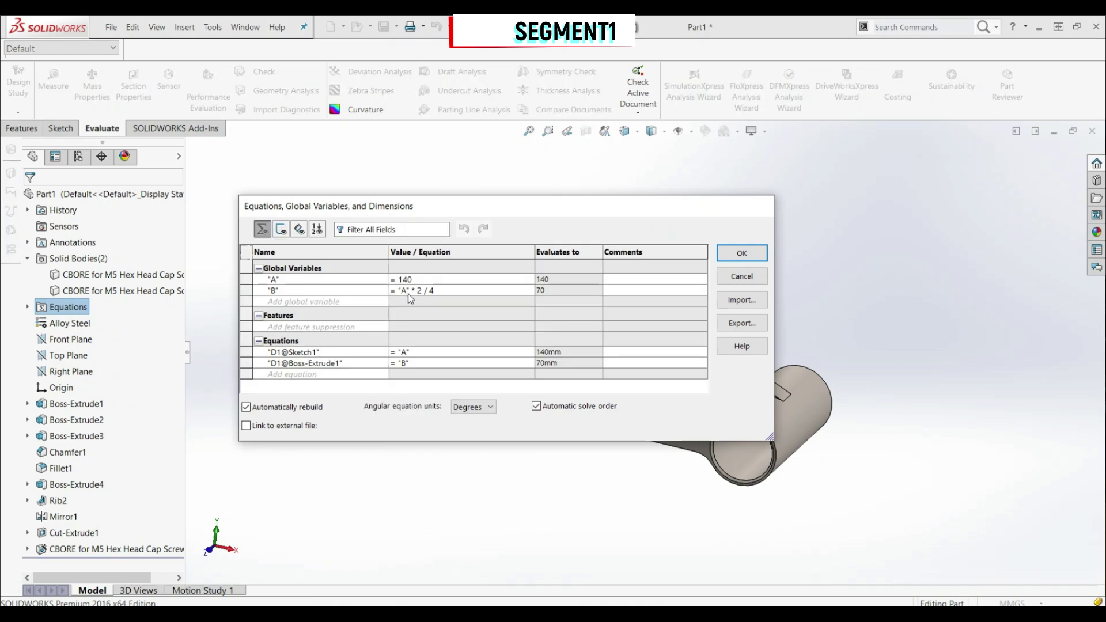
click(413, 280)
text(150)
key(Return)
text("A"*2/4)
key(Return)
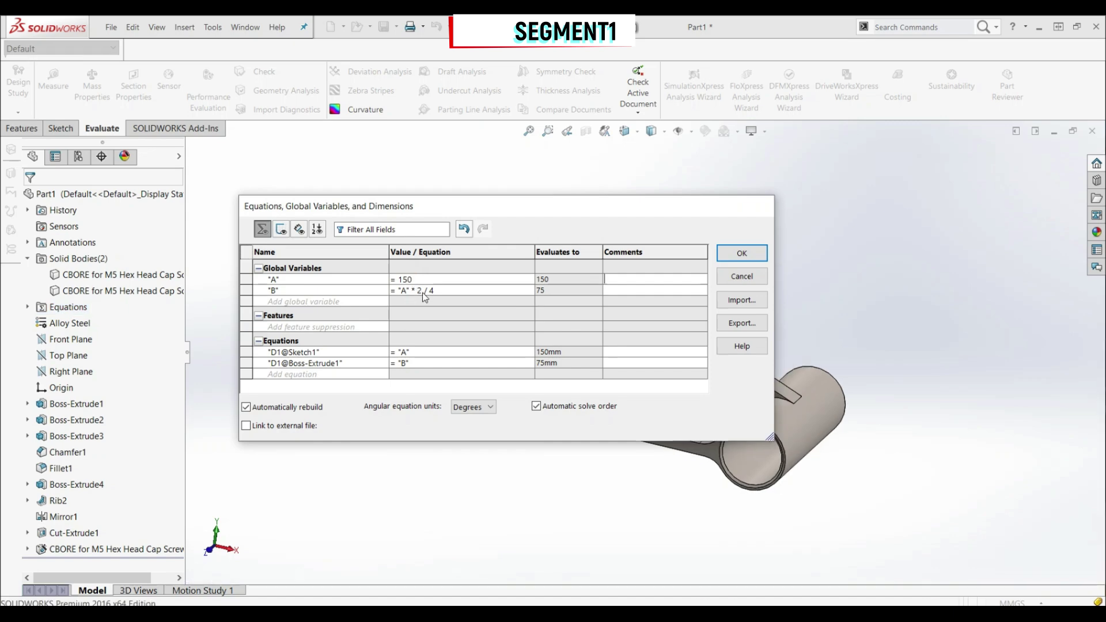
Set global variable B to "A" * 2 / 3, accept the equations and evaluate the part's mass properties
click(440, 289)
click(440, 290)
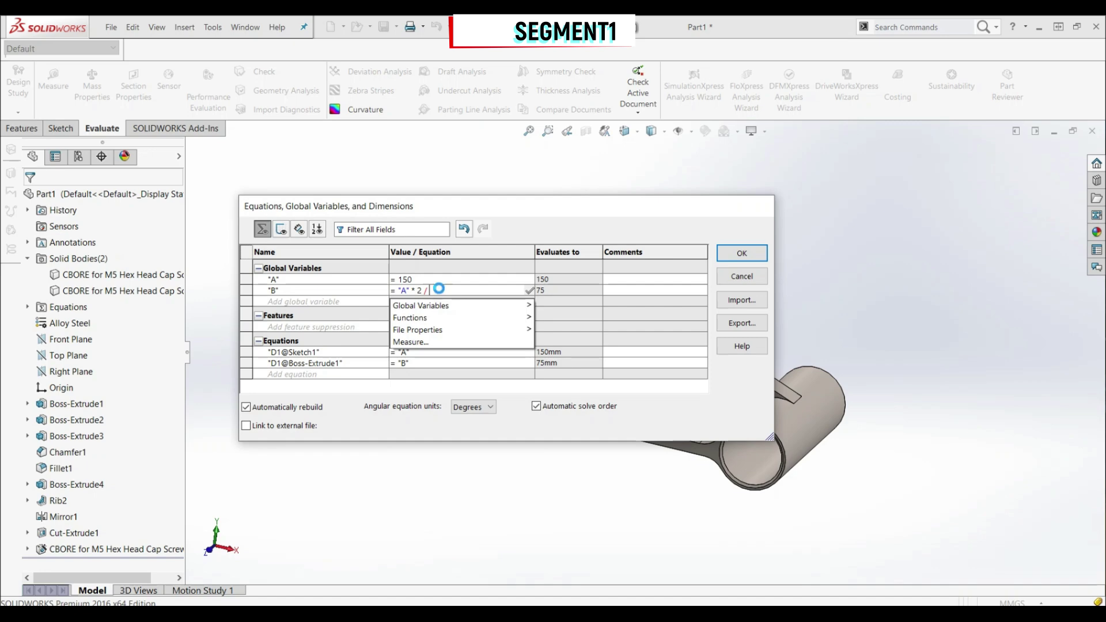
text(3)
key(Return)
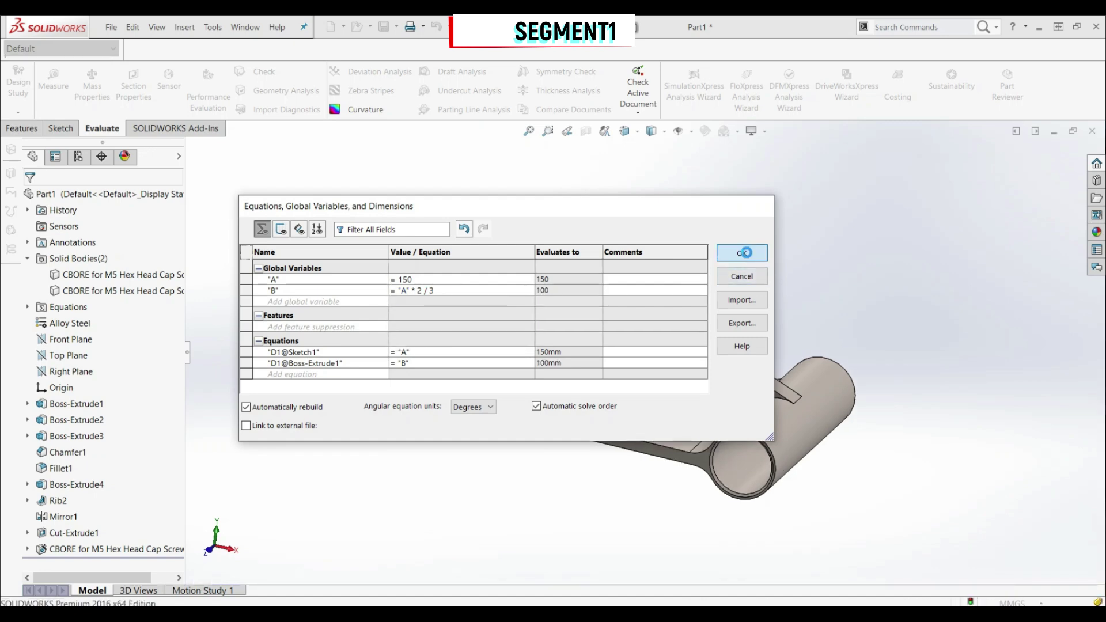
click(742, 253)
click(93, 86)
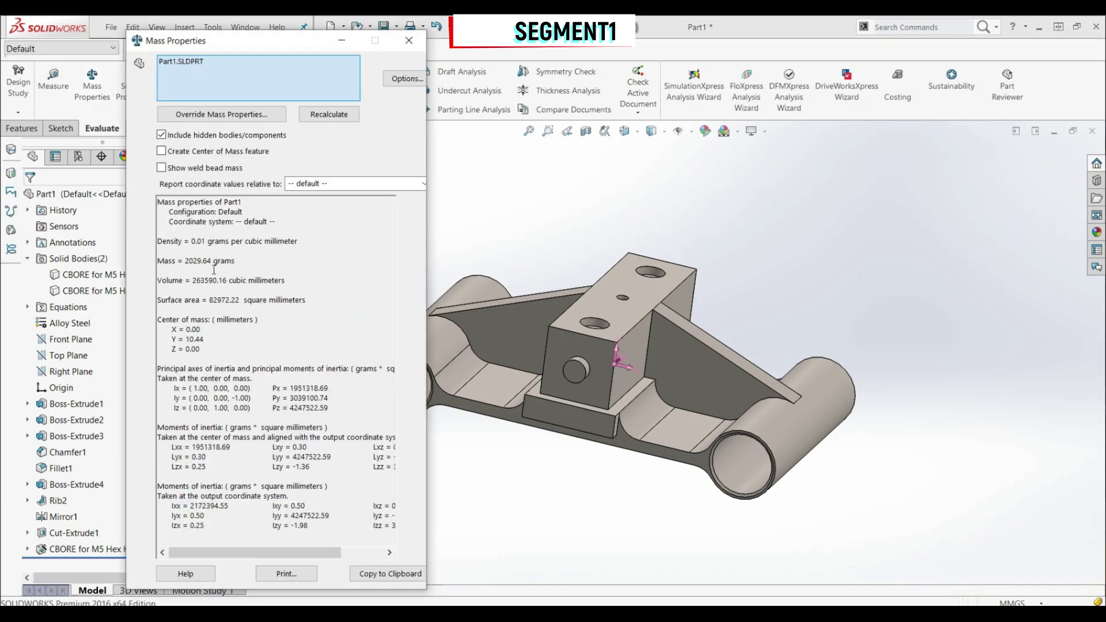